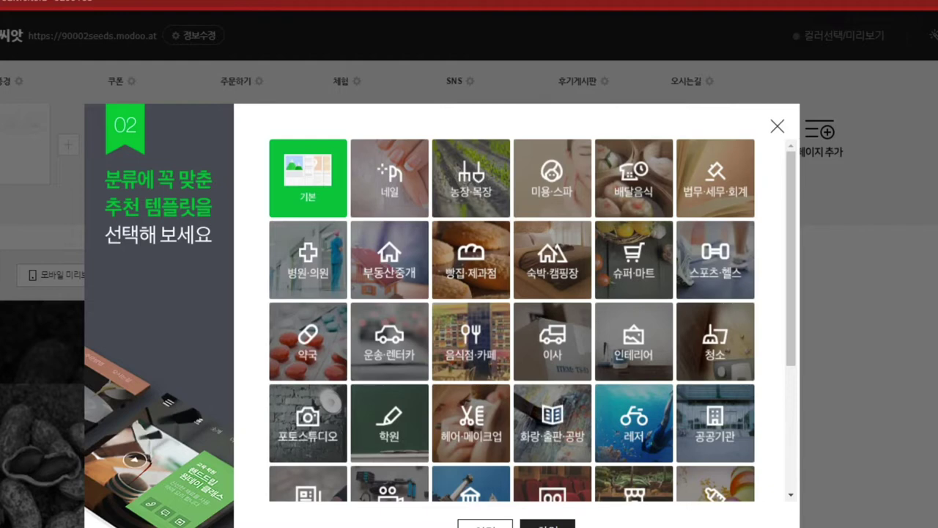
Step: Browse the template category grid and close the picker without choosing a template
scroll(512, 321, down, 1)
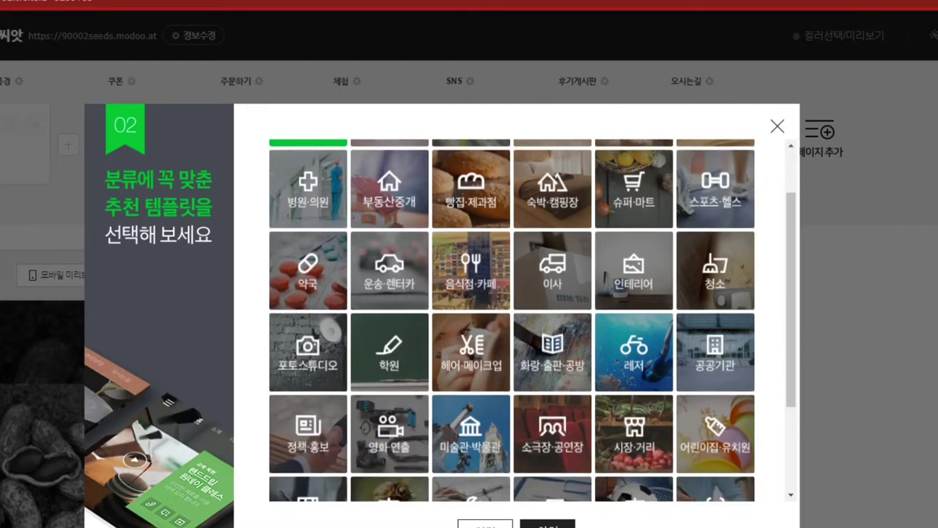
scroll(512, 320, up, 1)
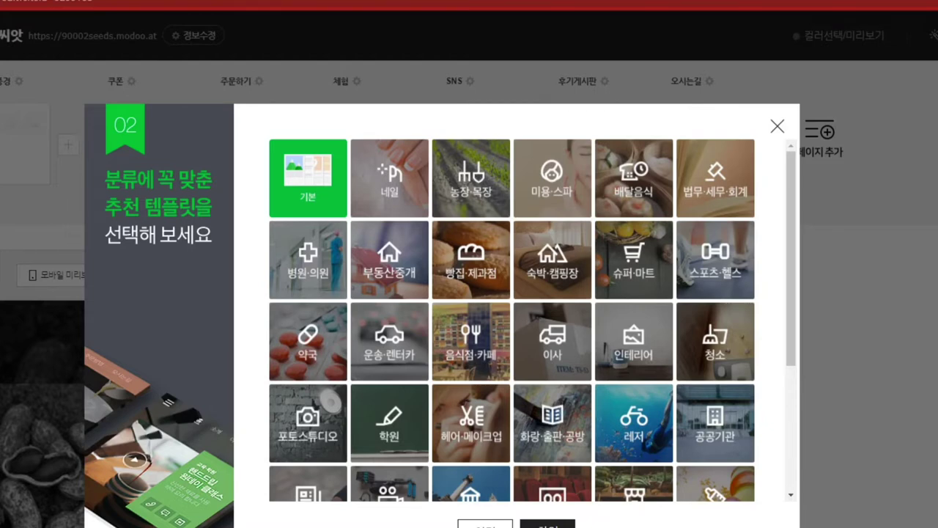
scroll(512, 321, down, 3)
scroll(512, 321, up, 3)
scroll(511, 321, down, 3)
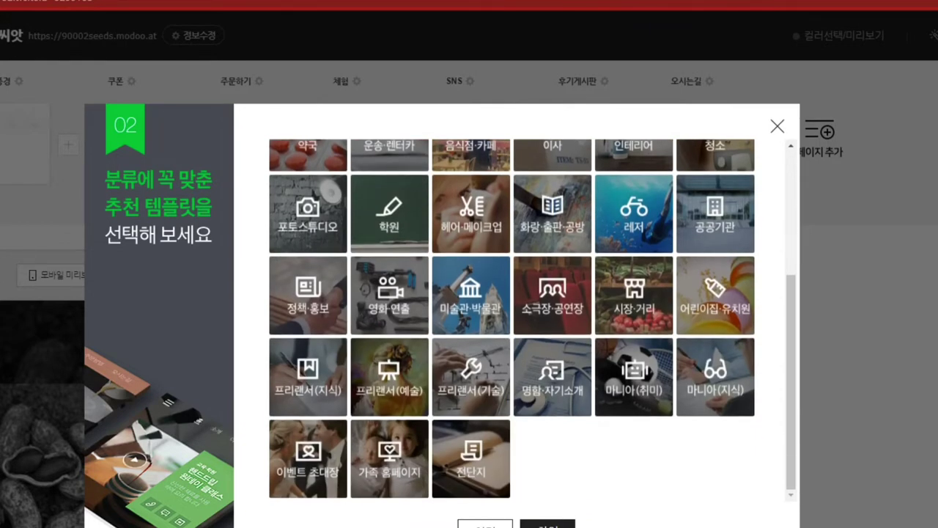
scroll(512, 321, up, 3)
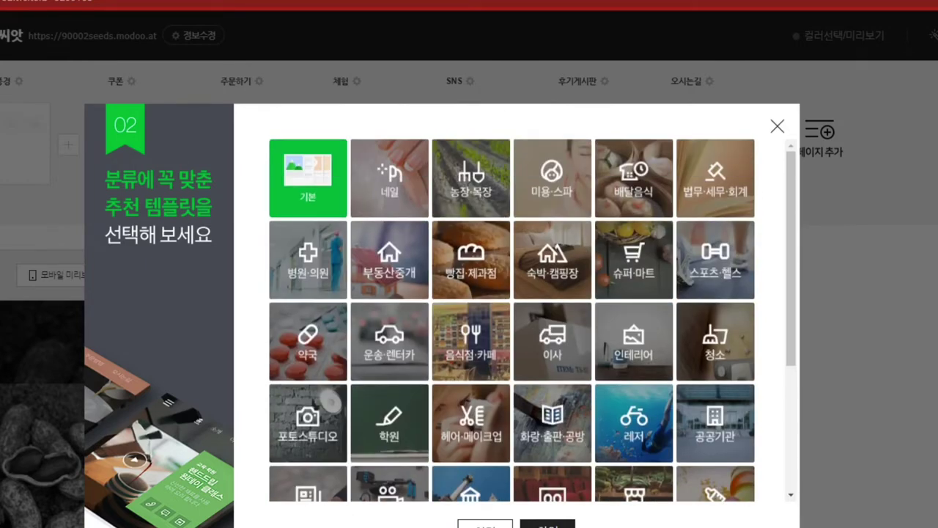
key(Escape)
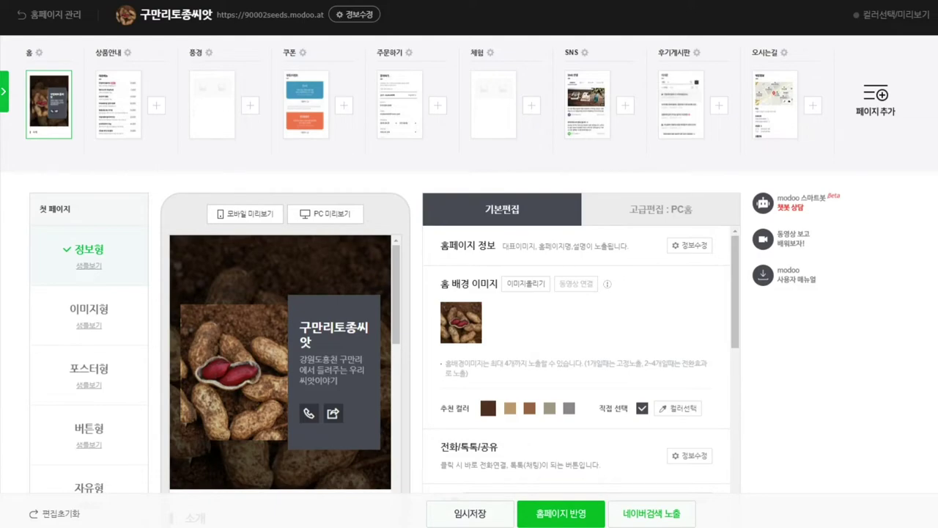
Step: Open the homepage basic information settings, then dismiss the notice to return to the 풍경 page
click(355, 15)
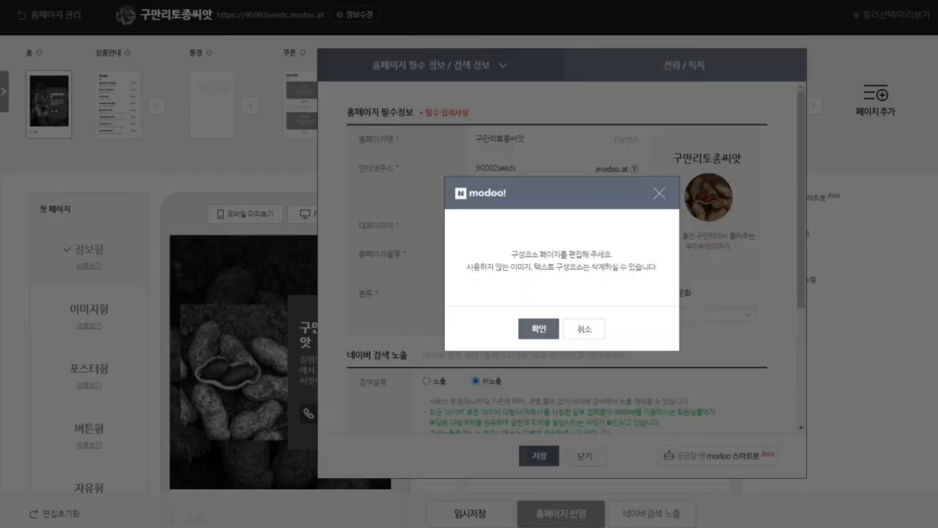
key(Return)
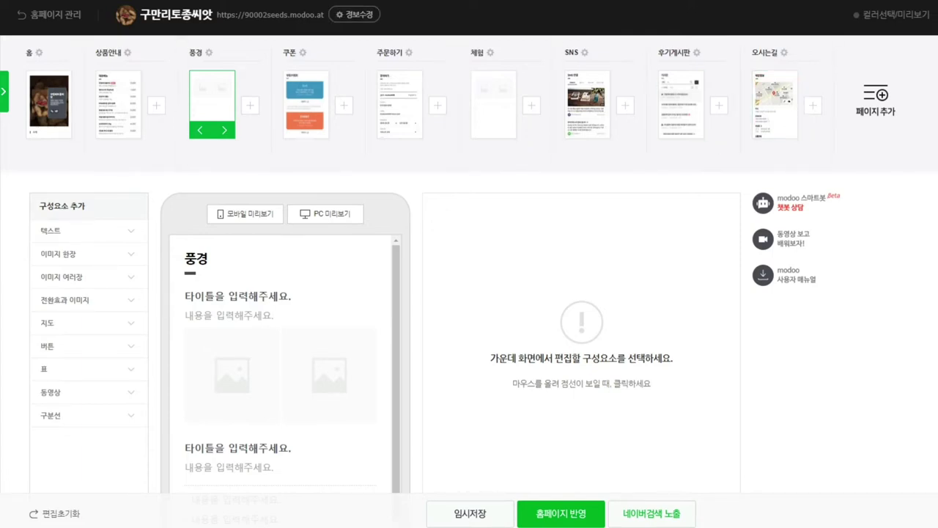
Step: Reopen the homepage info settings, review the required and search information, and save it
click(355, 15)
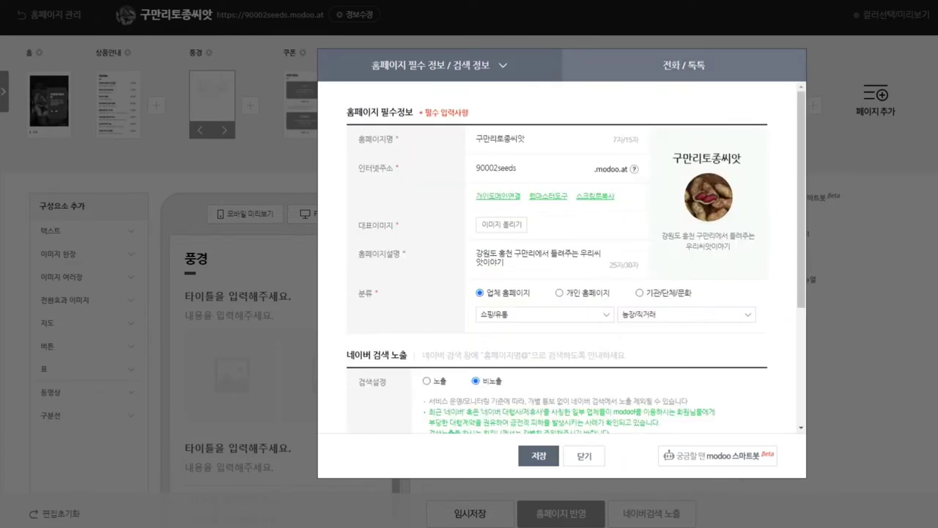
scroll(576, 255, down, 3)
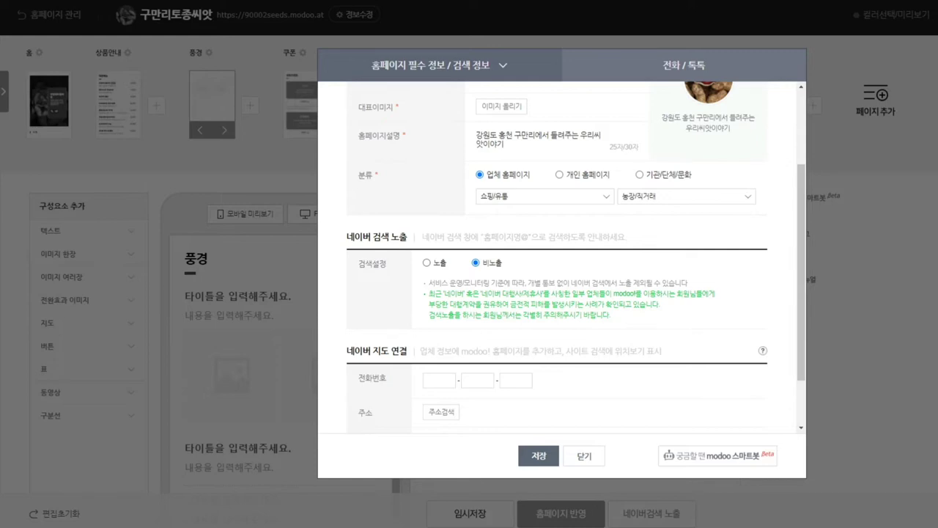
scroll(561, 252, down, 2)
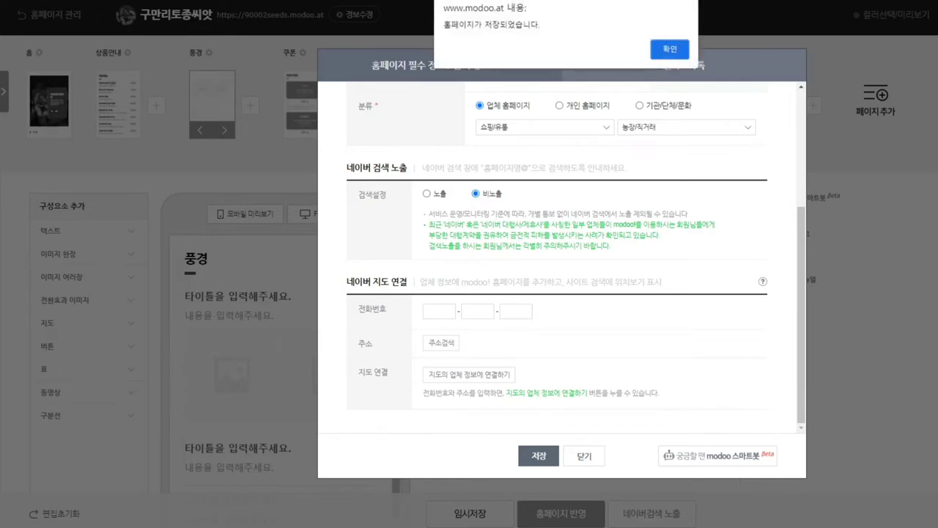
key(Return)
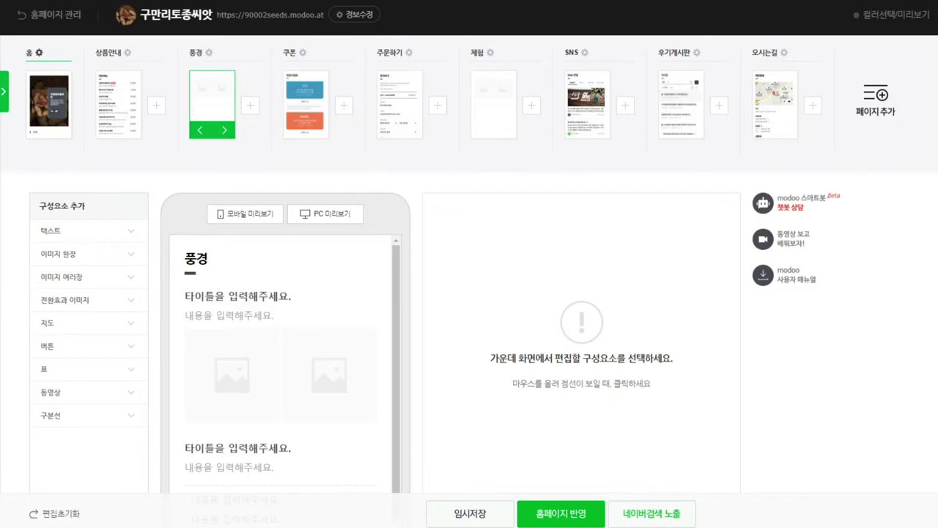
Step: Rename the 홈, 상품안내 and 풍경 pages to 구만리토종씨앗이야기, 토종씨앗 농산물 and 농장 풍경
click(39, 53)
key(ctrl+a)
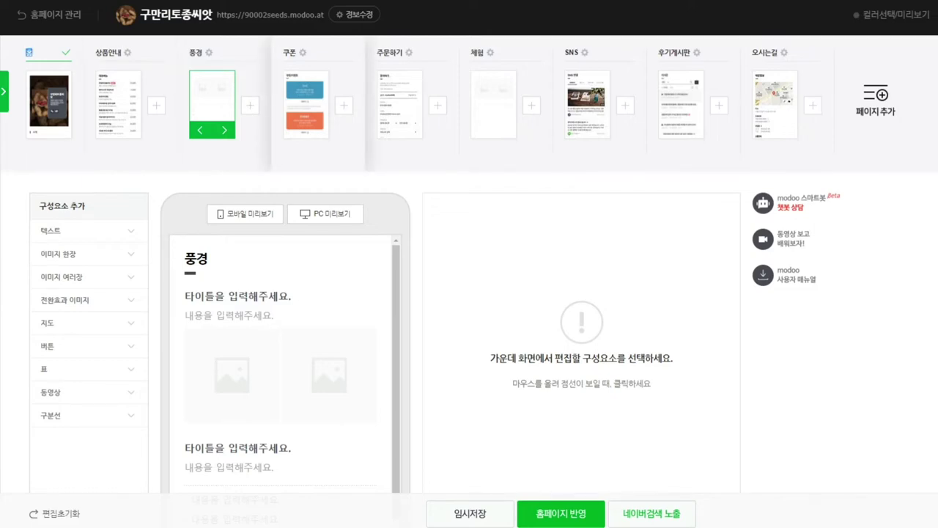
text(구만리)
text(토종씨의)
text(ㅅ)
text(이야기)
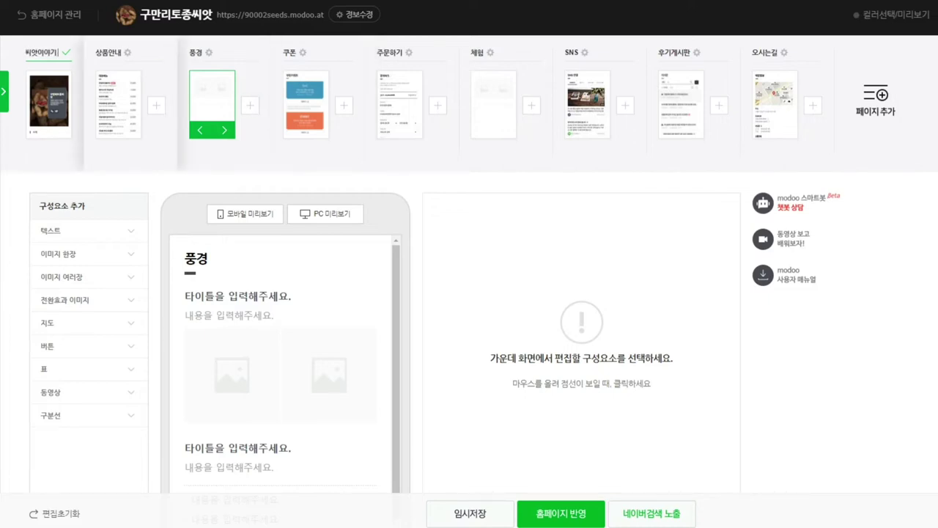
key(Return)
click(109, 52)
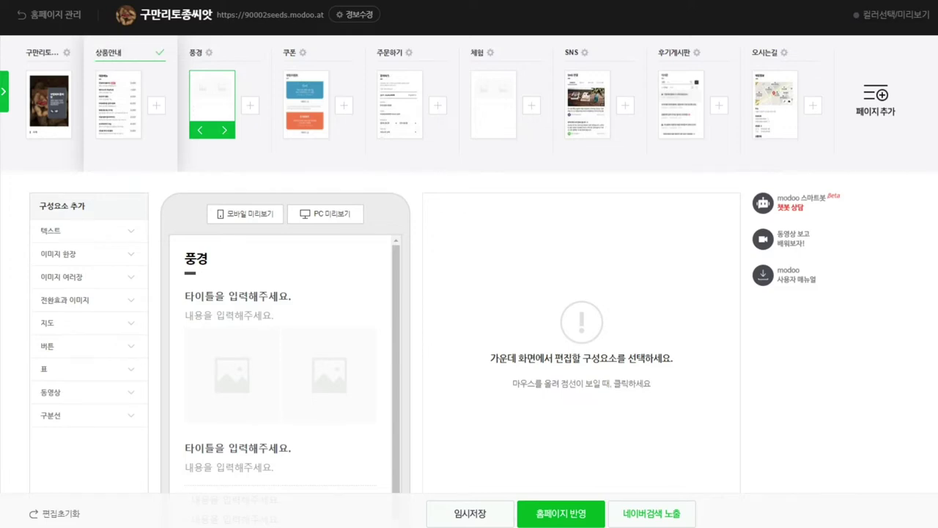
key(BackSpace)
key(BackSpace)
key(BackSpace)
key(BackSpace)
text(토종씨앗)
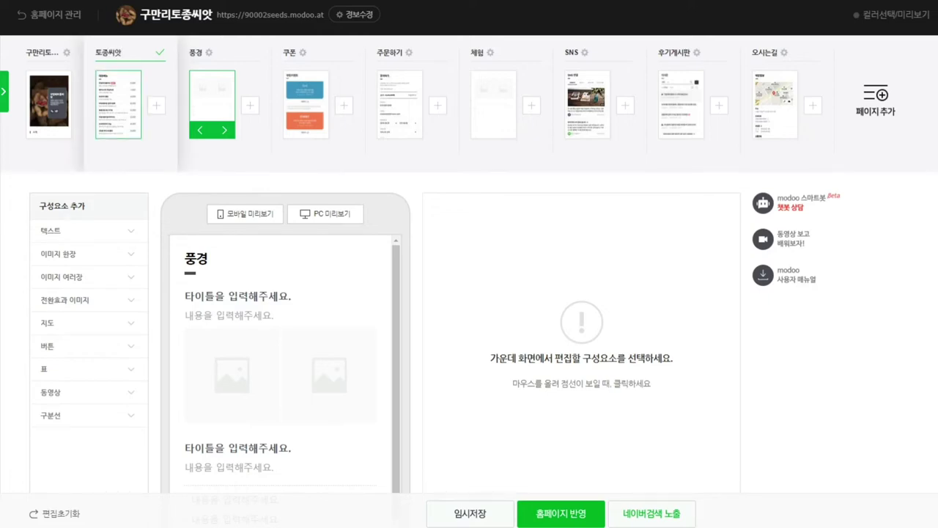
text( 농서)
text(산물)
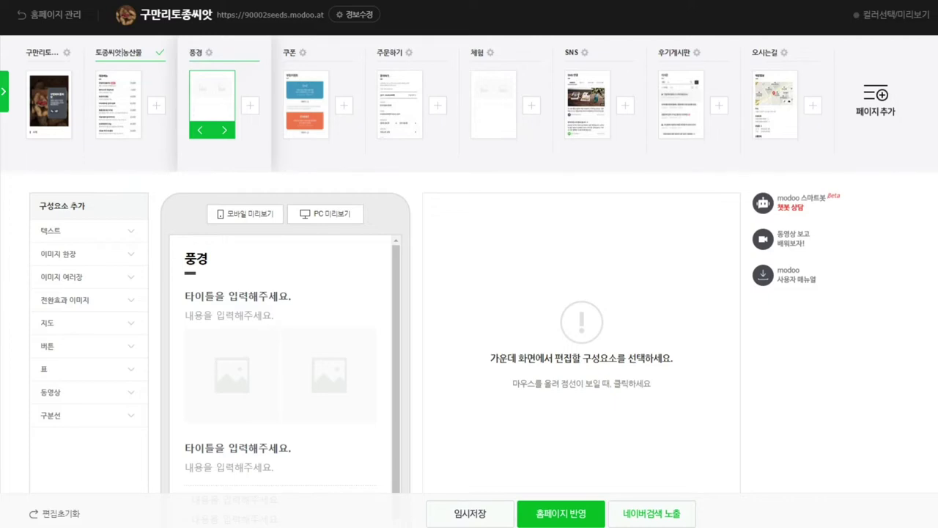
key(Return)
click(196, 52)
text(농장)
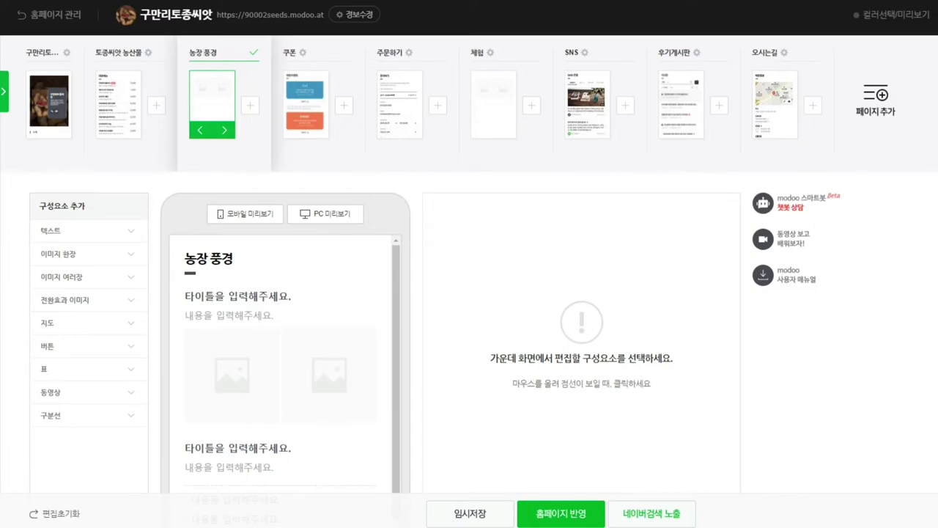
key(Return)
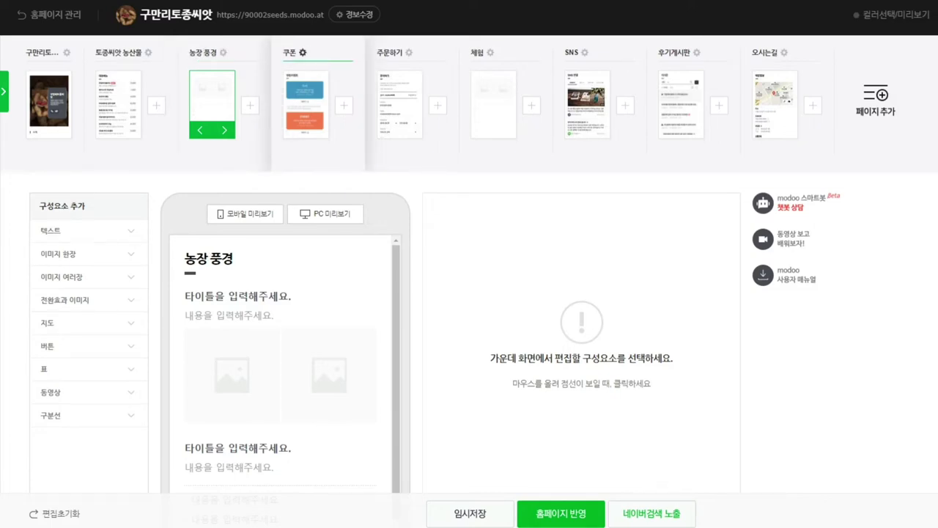
Step: Select the 쿠폰 page and delete it through its page settings, confirming the prompt
click(306, 104)
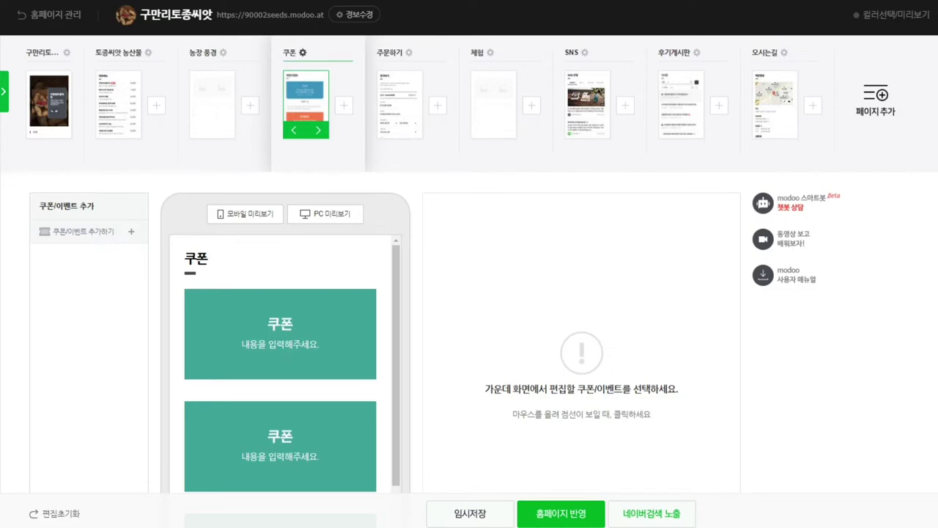
click(302, 52)
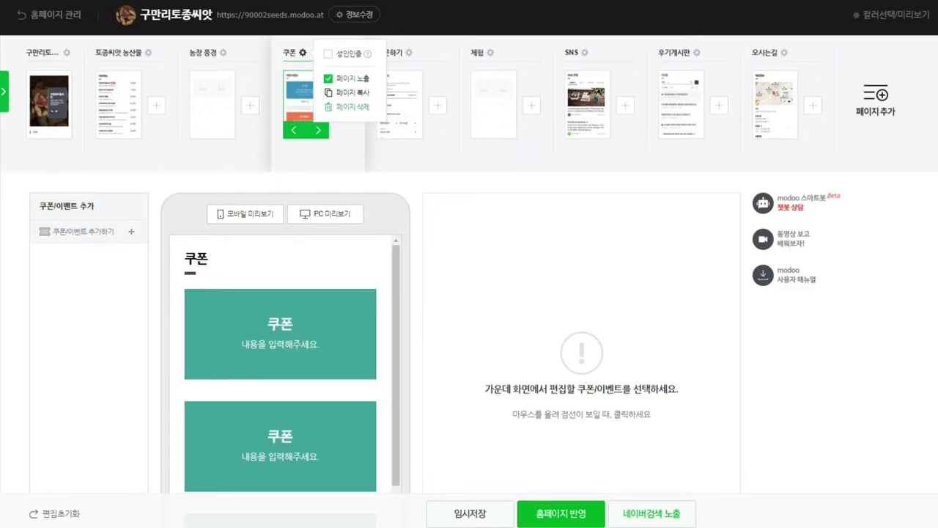
click(353, 106)
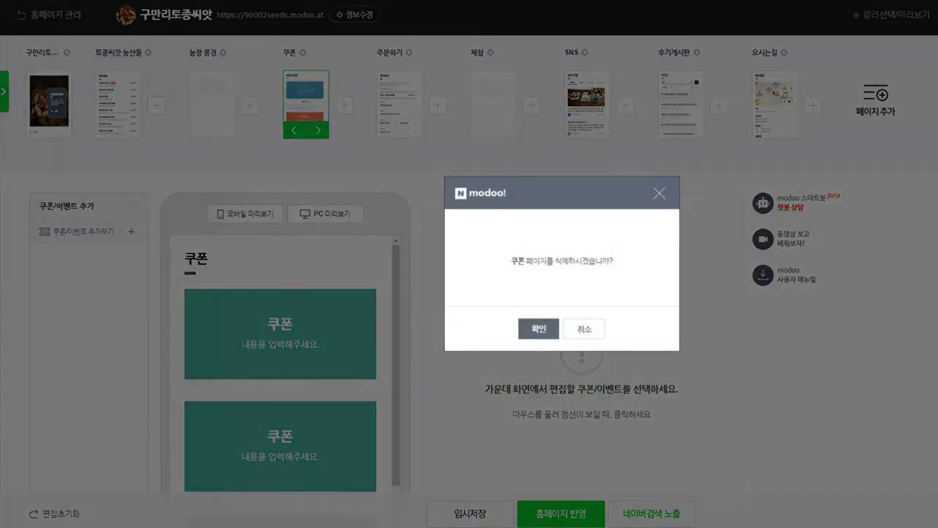
key(Return)
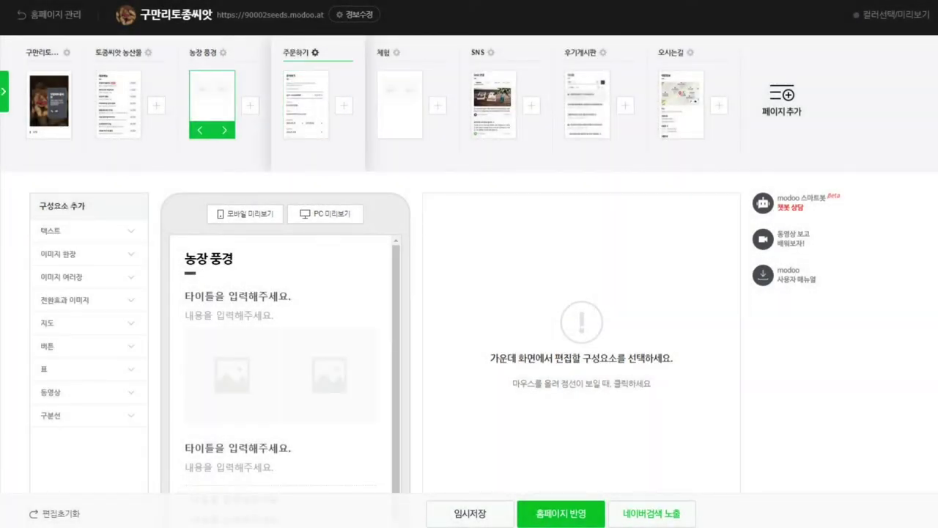
Step: Switch to the 주문하기 page and scroll through its inquiry form preview
click(315, 52)
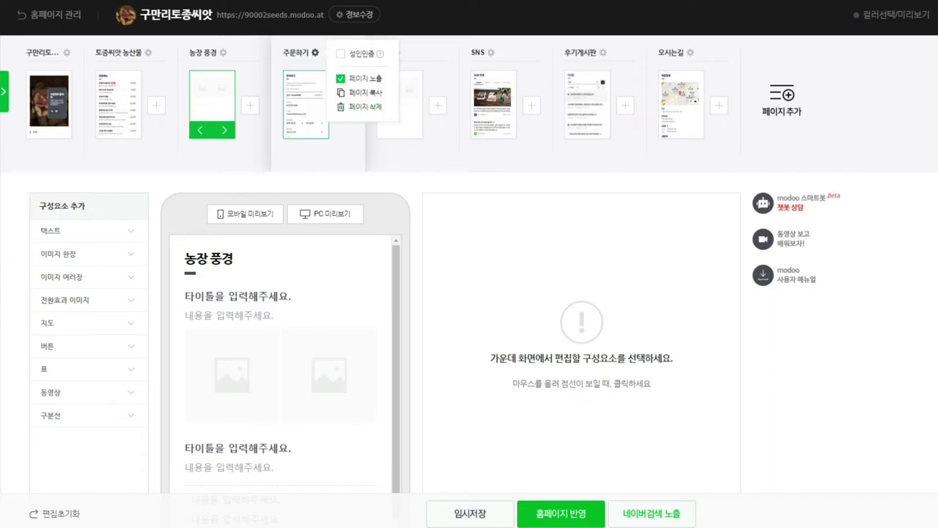
click(306, 103)
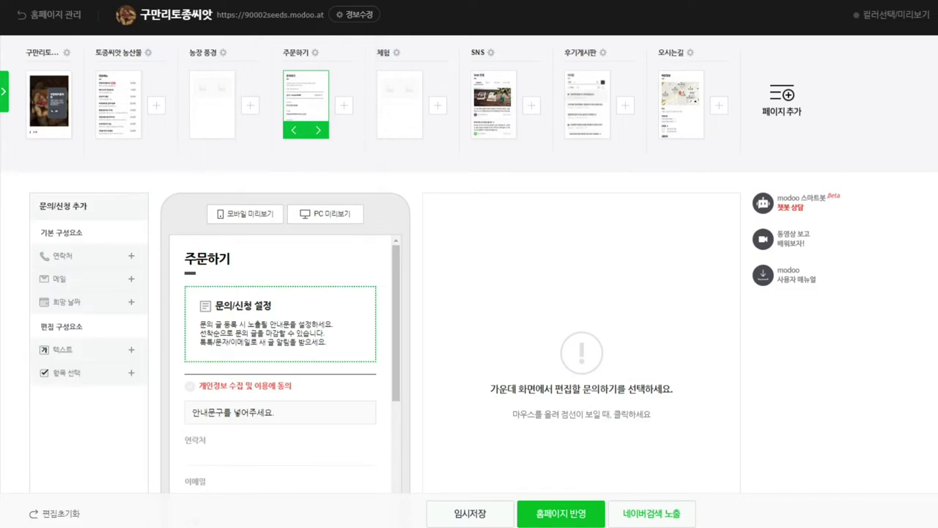
scroll(286, 352, down, 3)
scroll(285, 316, down, 8)
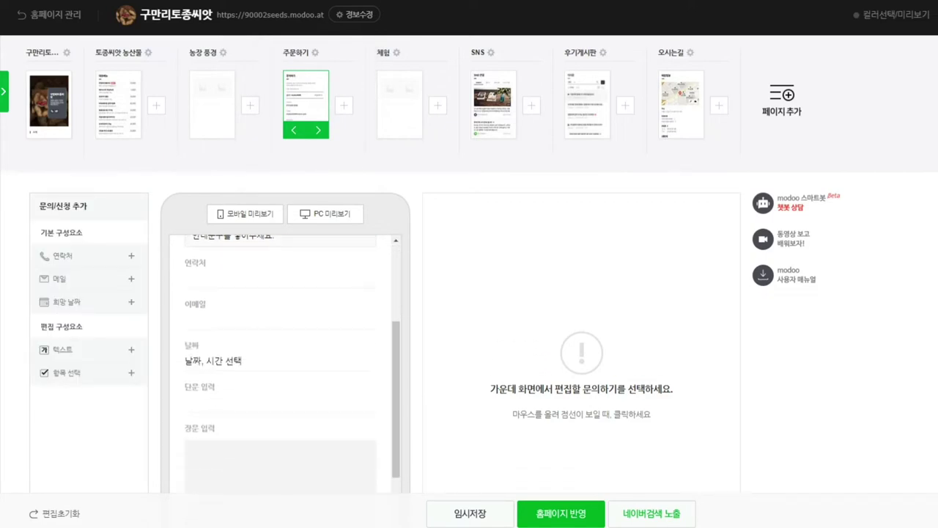
scroll(286, 315, down, 5)
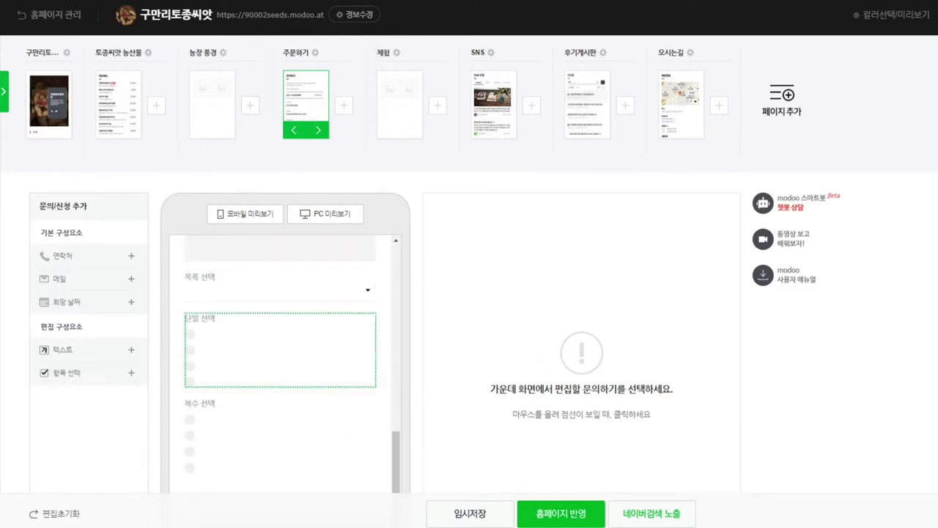
scroll(286, 293, up, 10)
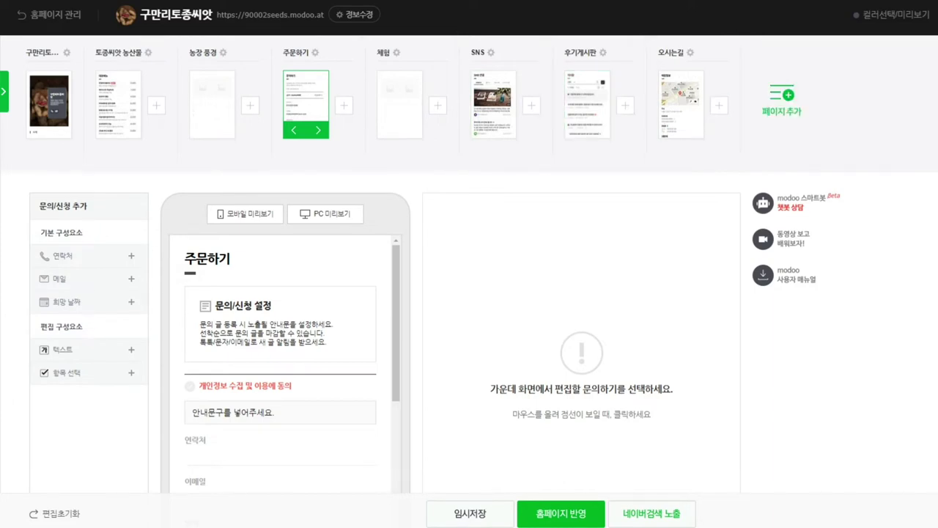
Step: Try adding a 스토어 page, then cancel so no new page is added
click(782, 99)
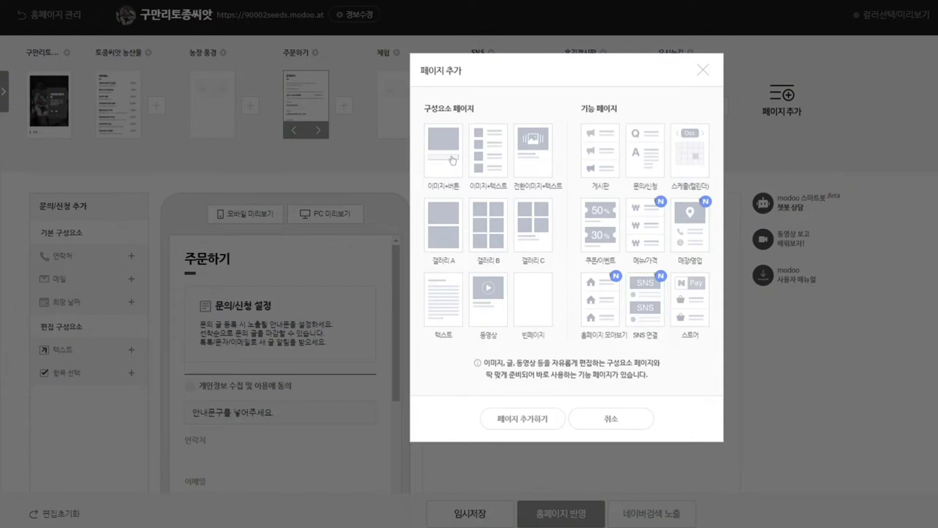
click(689, 299)
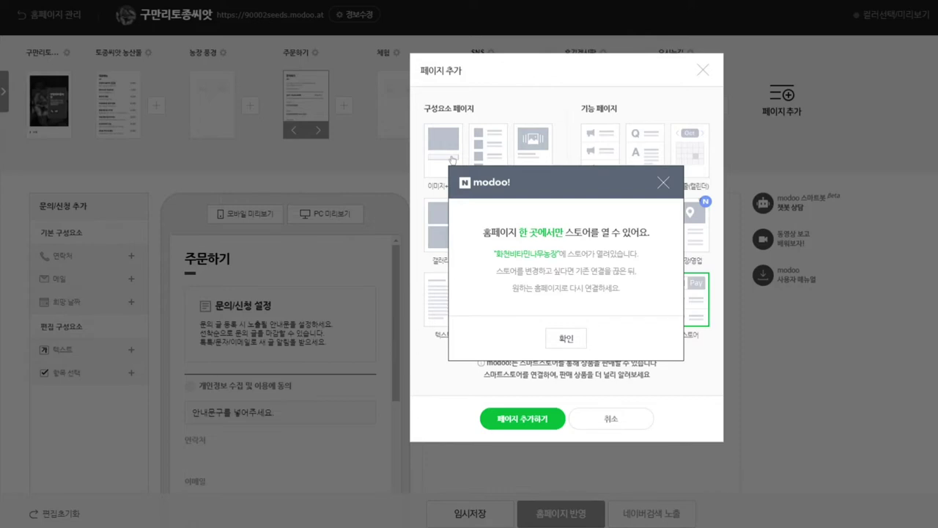
key(Return)
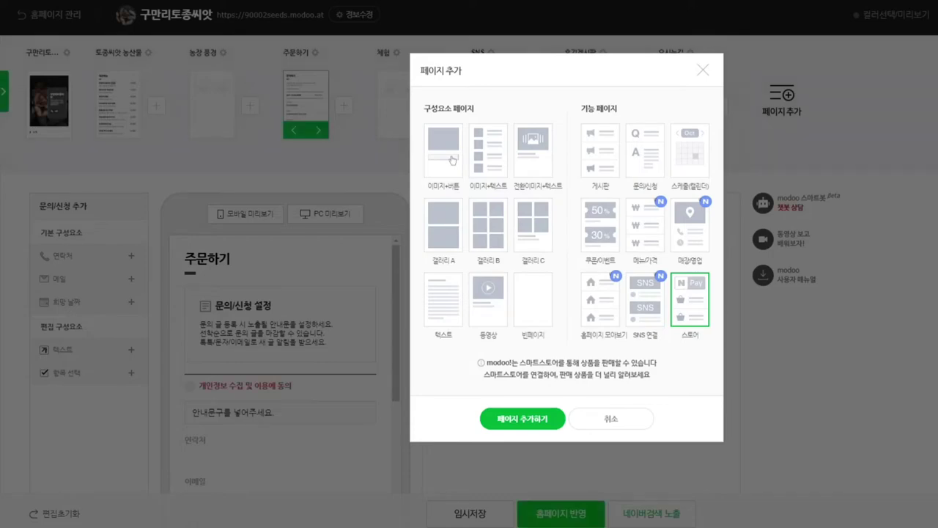
key(Escape)
click(782, 101)
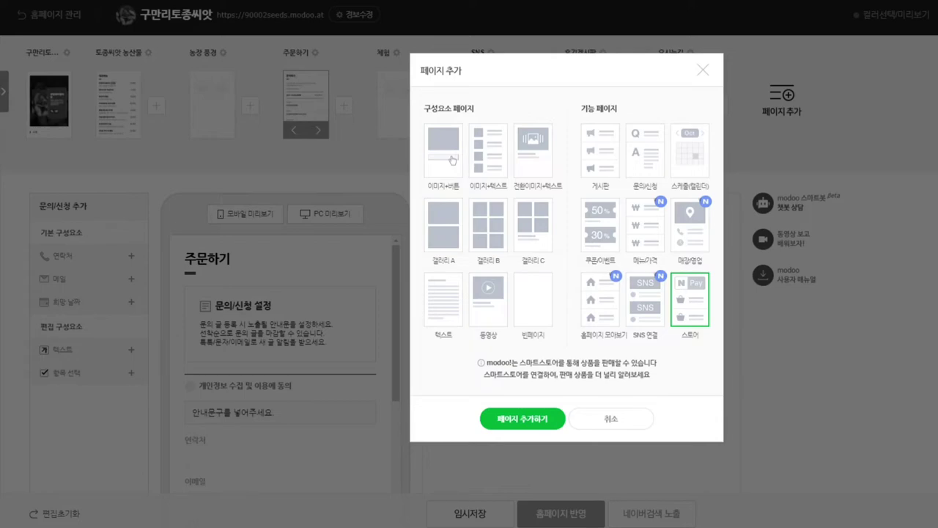
key(Escape)
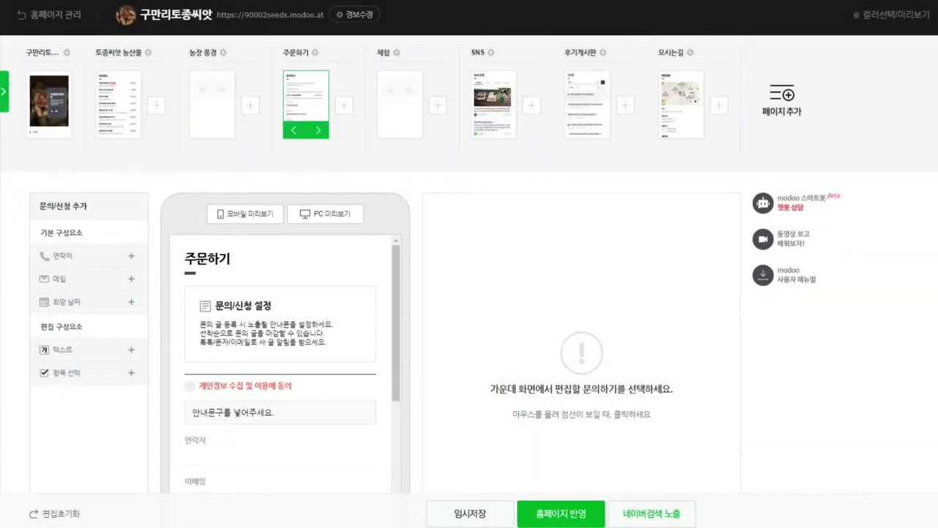
Step: Open the SNS page to see its Naver blog, Facebook and Instagram connections
click(494, 103)
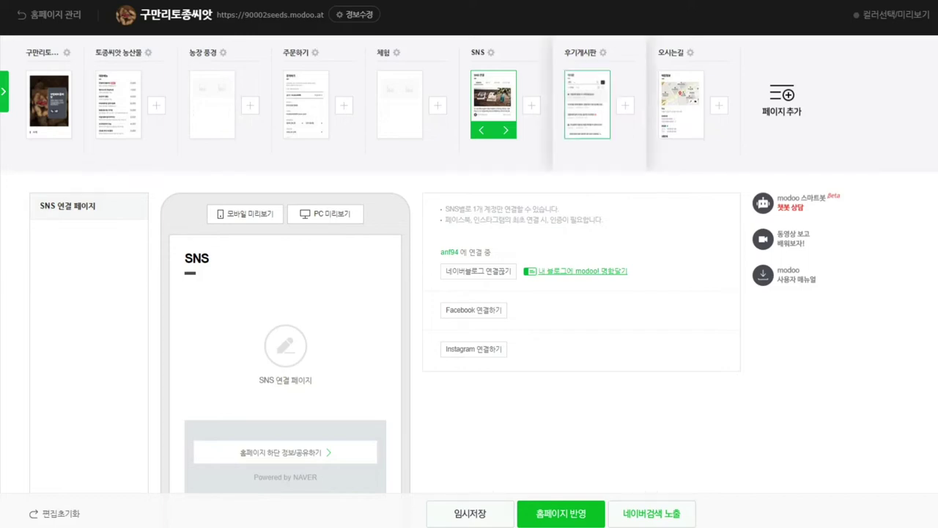
Step: Open the 후기게시판 page to view its write permission and reply settings
click(587, 99)
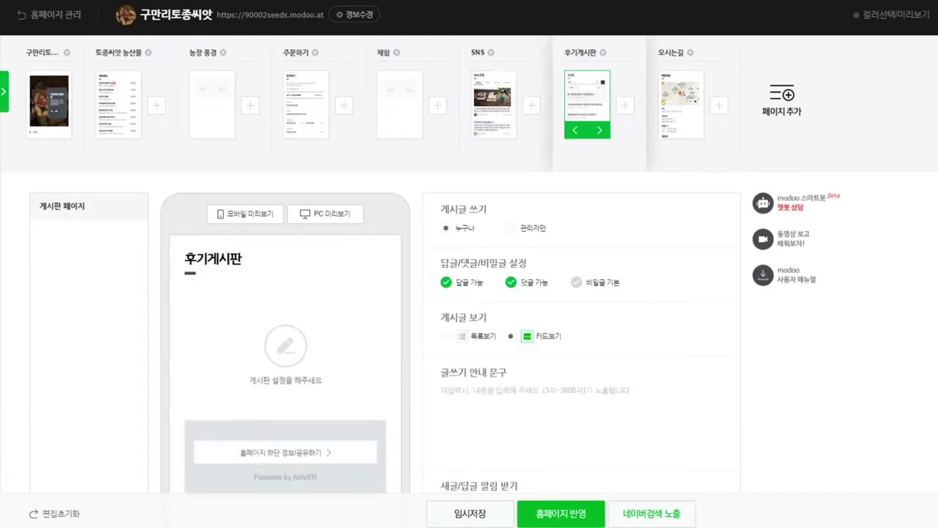
Step: Delete the 후기게시판 page, then switch to the 오시는길 directions page
click(603, 52)
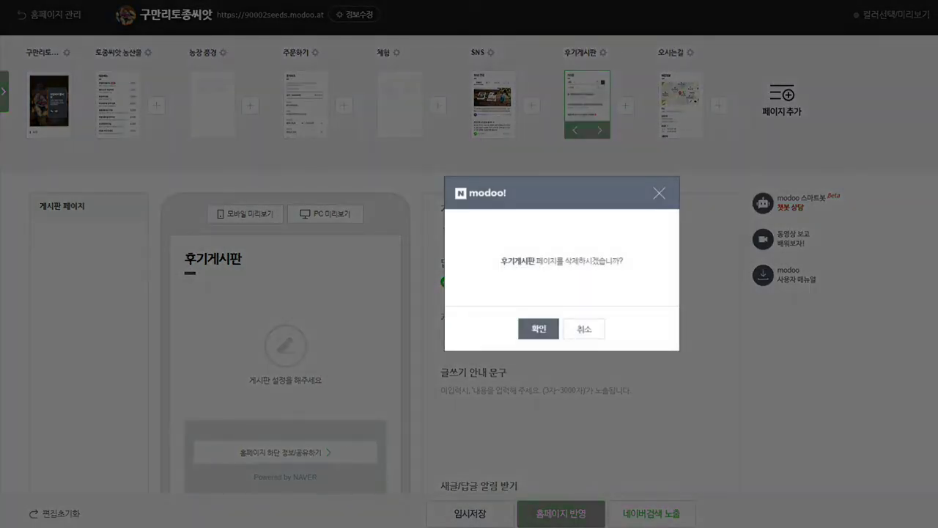
key(Return)
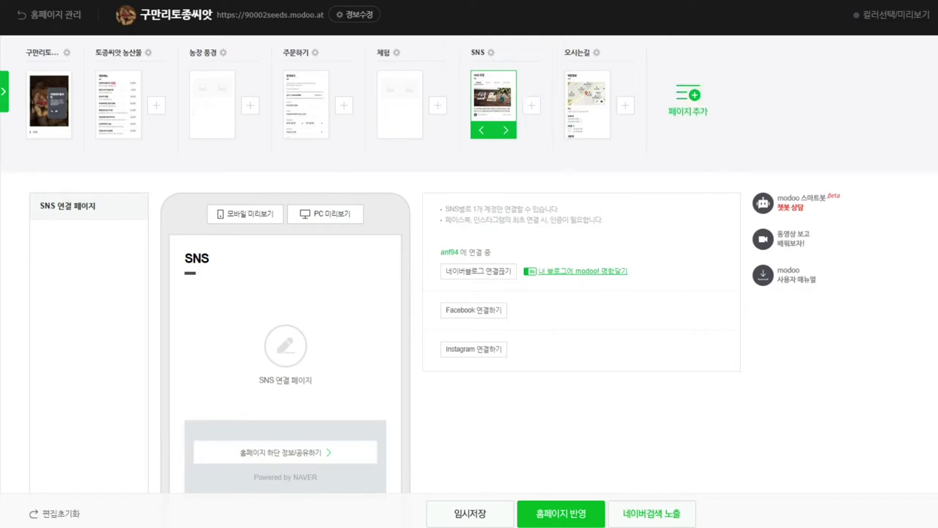
click(688, 101)
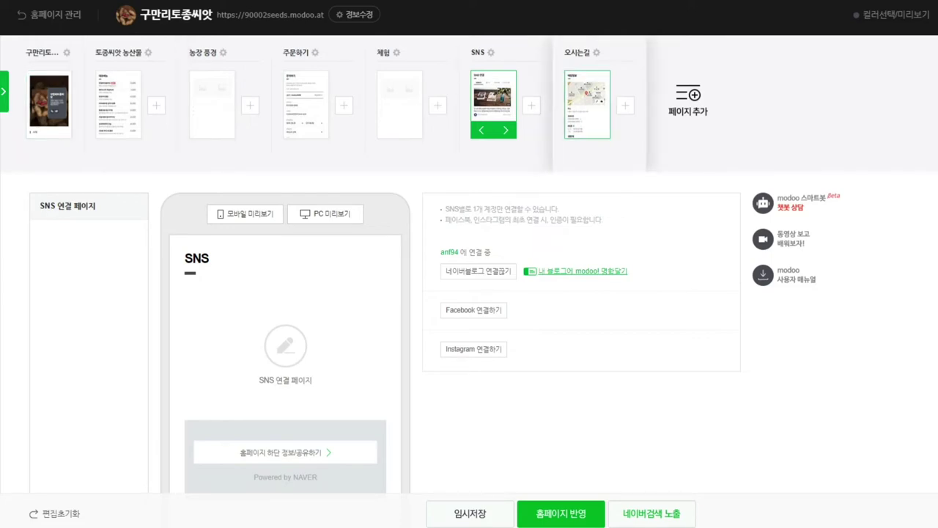
click(588, 104)
Step: Open the 지도에서 위치 선택 map picker under the 오시는길 page's 주소 field
scroll(581, 343, down, 4)
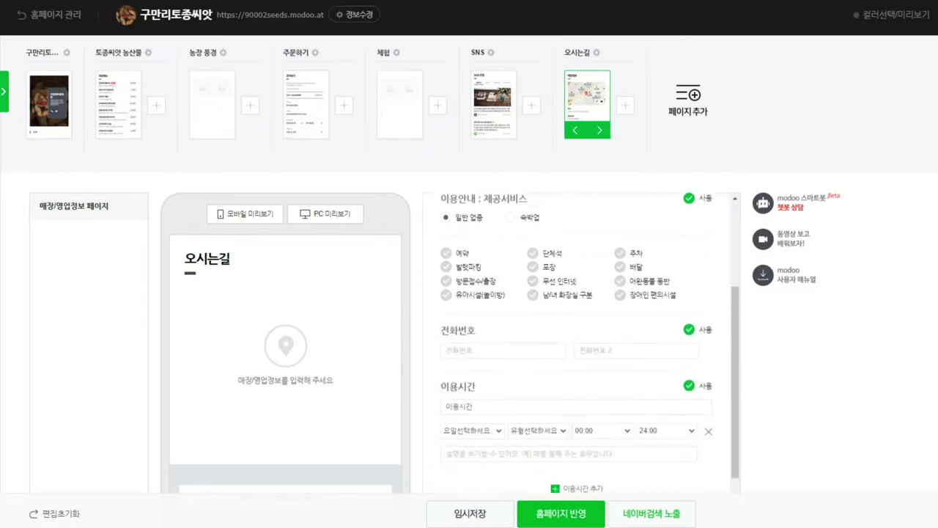
scroll(582, 342, down, 2)
scroll(582, 342, up, 6)
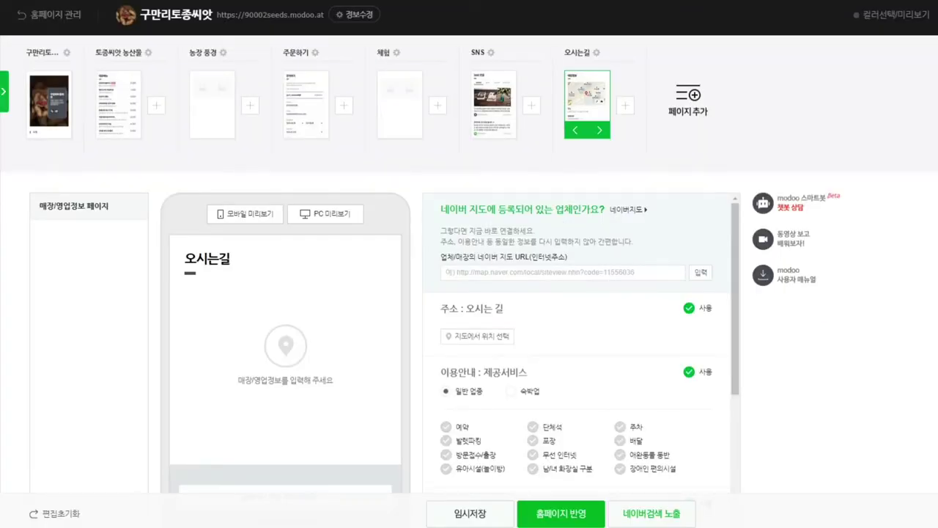
click(478, 336)
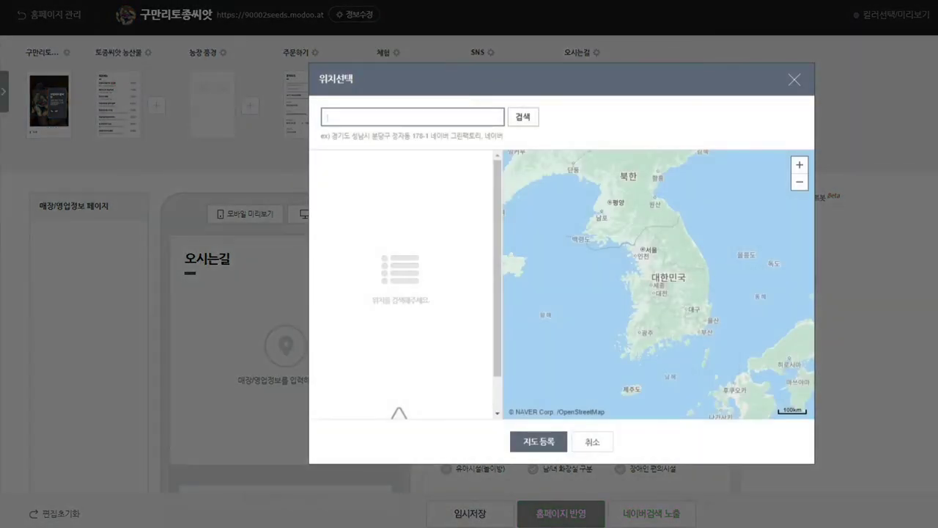
Step: Search 북방면 활봉산로 1317, pick 구만리콩마을영농조합법인 and register it as the page's map
text(북방로 웰)
text(봉산길)
text(131번)
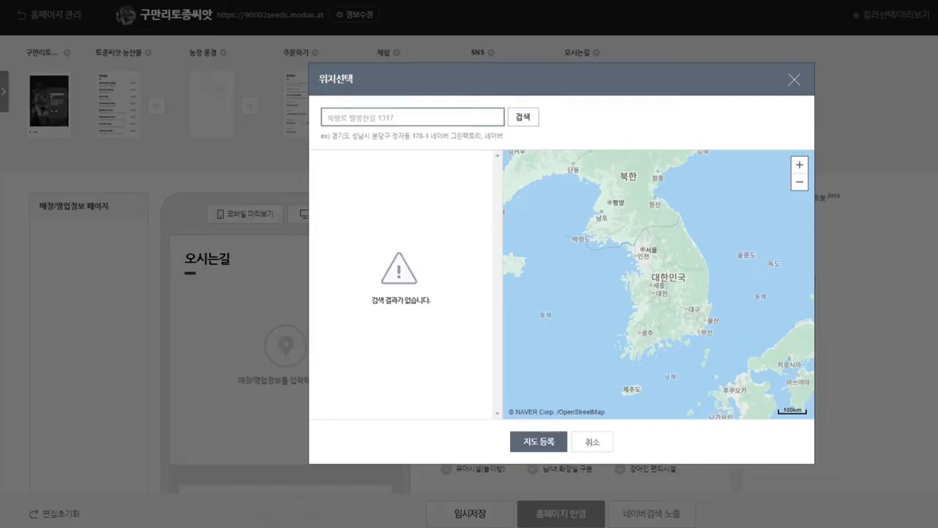
key(shift+Left)
text(면)
key(shift+Left)
text(ㄹ)
key(Return)
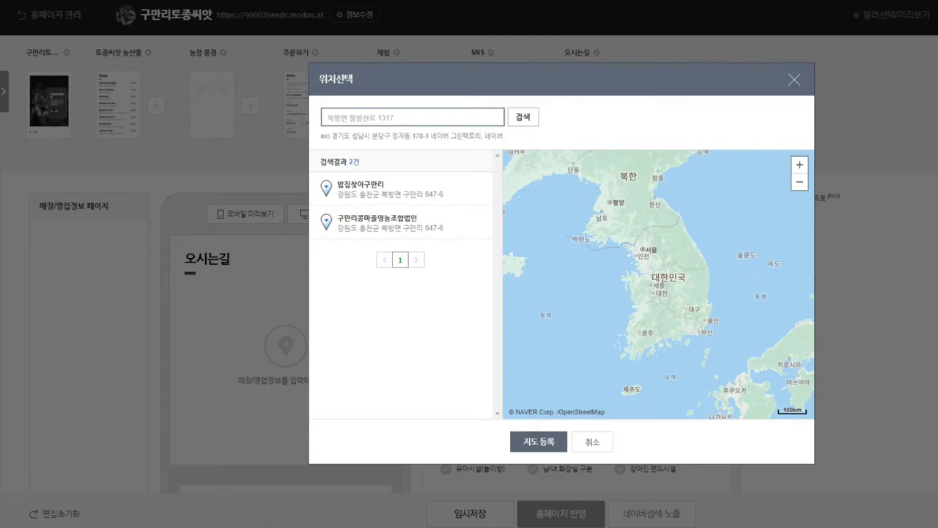
click(377, 218)
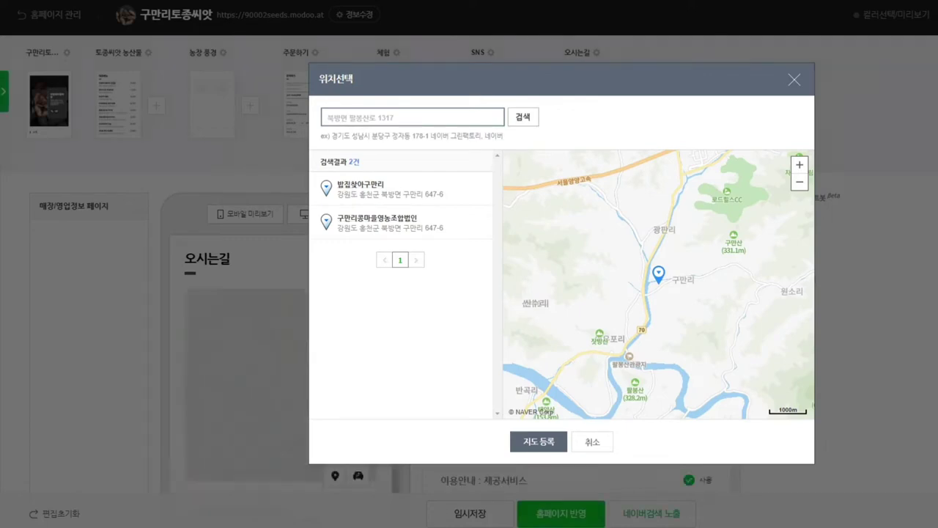
click(538, 441)
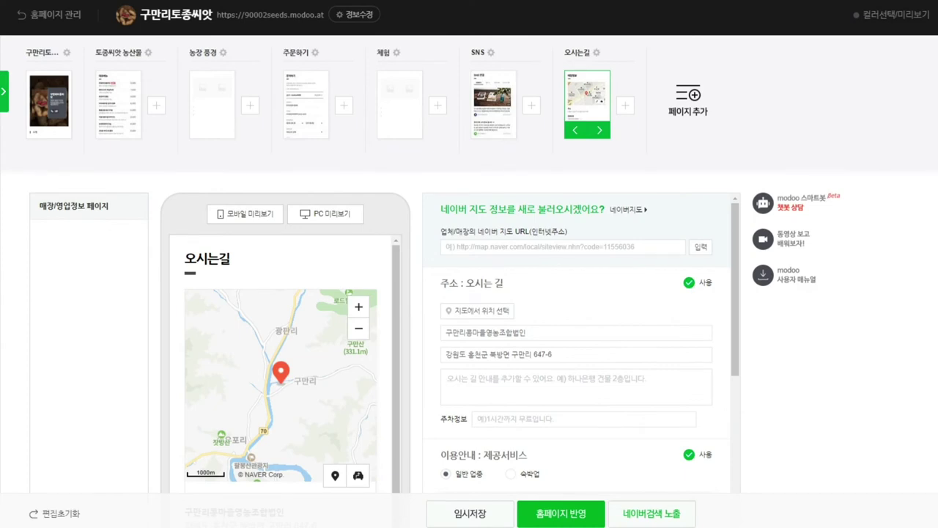
Step: Rename the place to 구만리 토종씨앗 농장 and enter directions to use the address or navigation
double_click(486, 332)
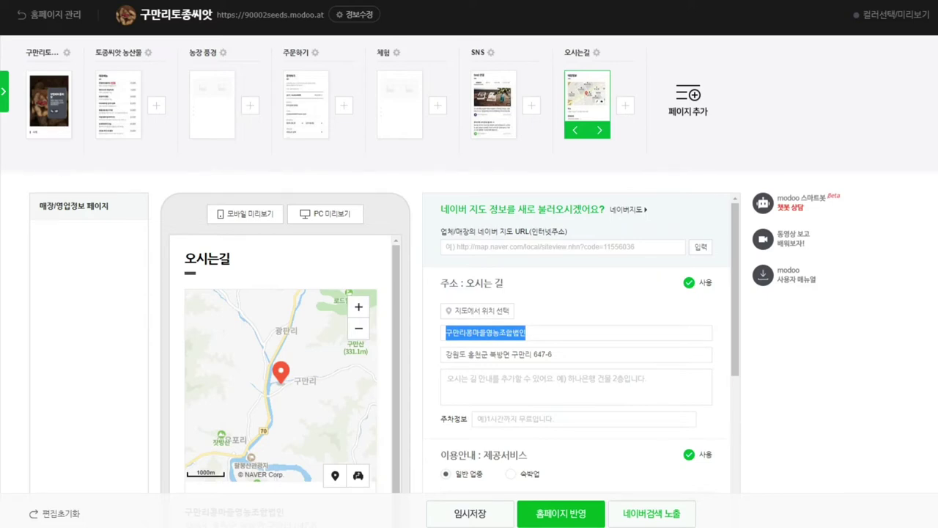
text(구만리 ㅎ)
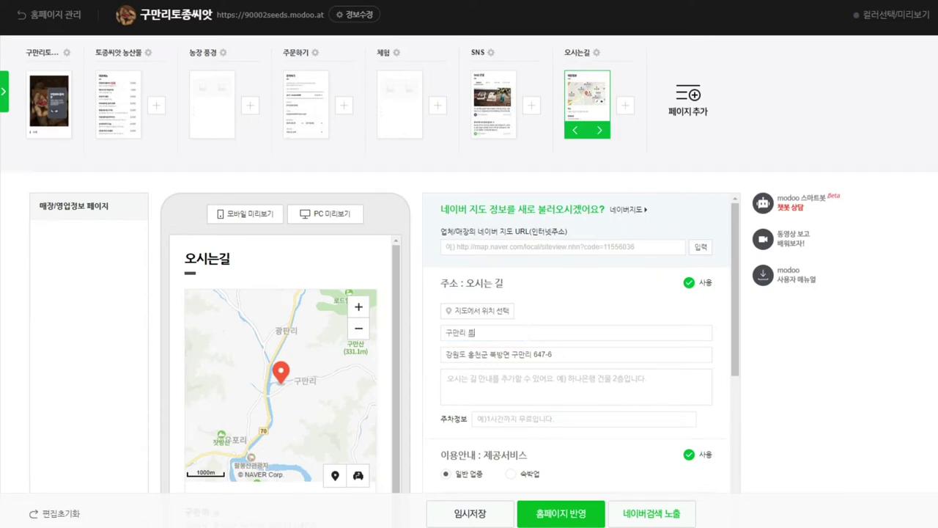
text(토종씨앗)
text( 농장)
text(오시는 길)
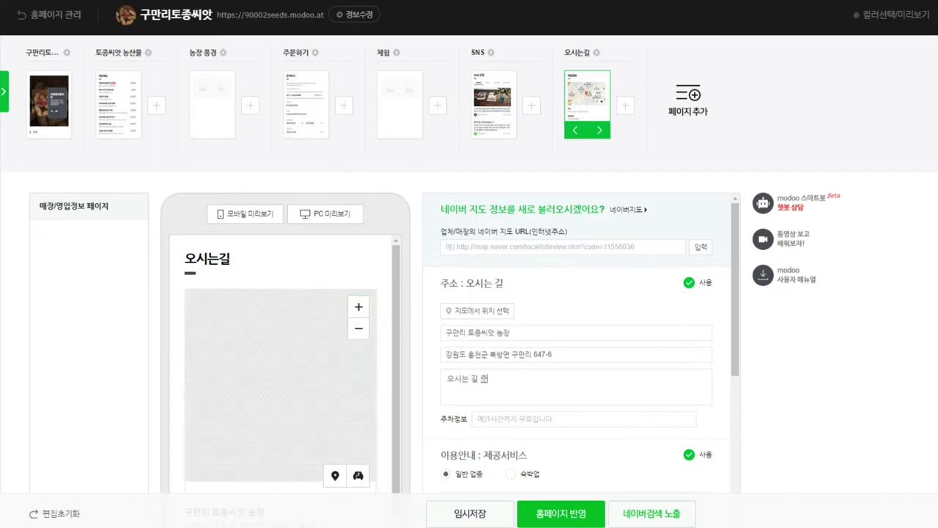
text( 주소와 네이)
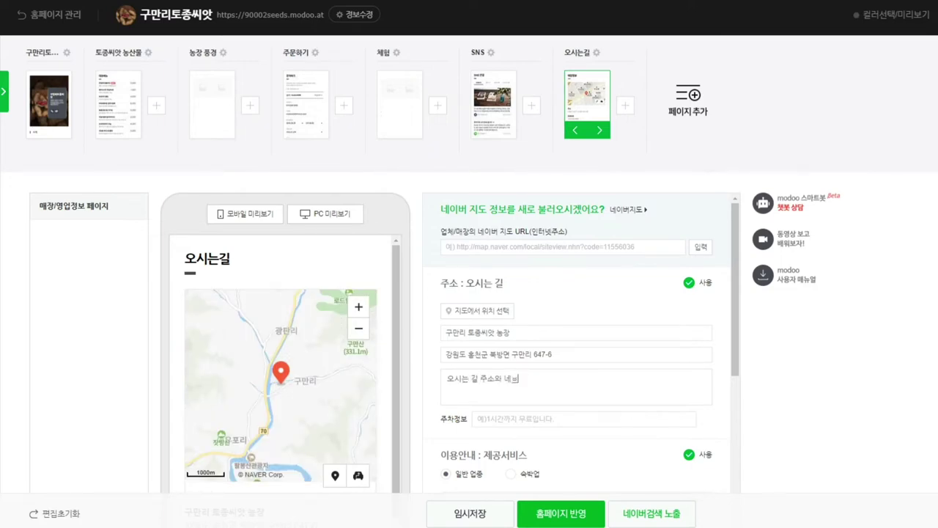
key(BackSpace)
text(비게이션의)
text(을 이용해줘)
text(세요^)
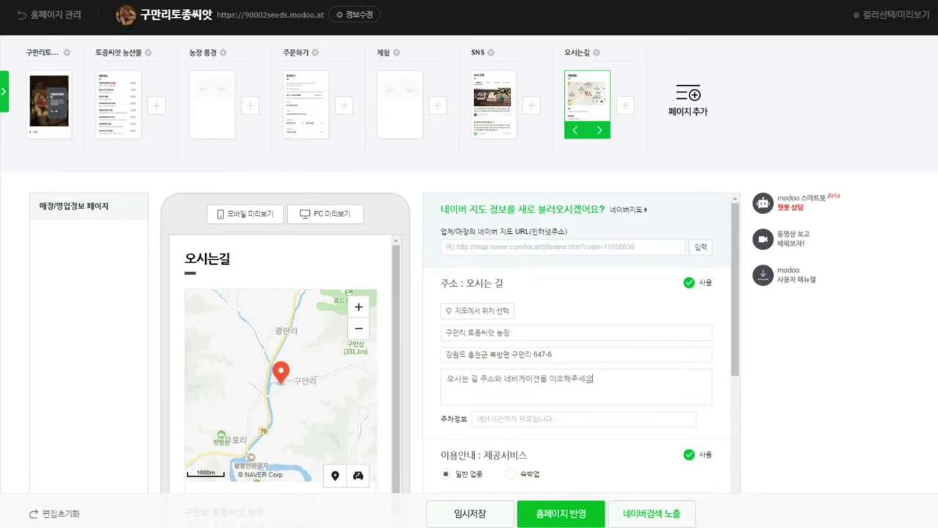
key(Return)
text(안제ㄴ해게 온)
key(BackSpace)
key(BackSpace)
key(BackSpace)
key(BackSpace)
key(BackSpace)
key(BackSpace)
key(BackSpace)
key(BackSpace)
Step: Paste the parking note '주차는 무료 입니다' into the 주차정보 field
scroll(579, 344, down, 3)
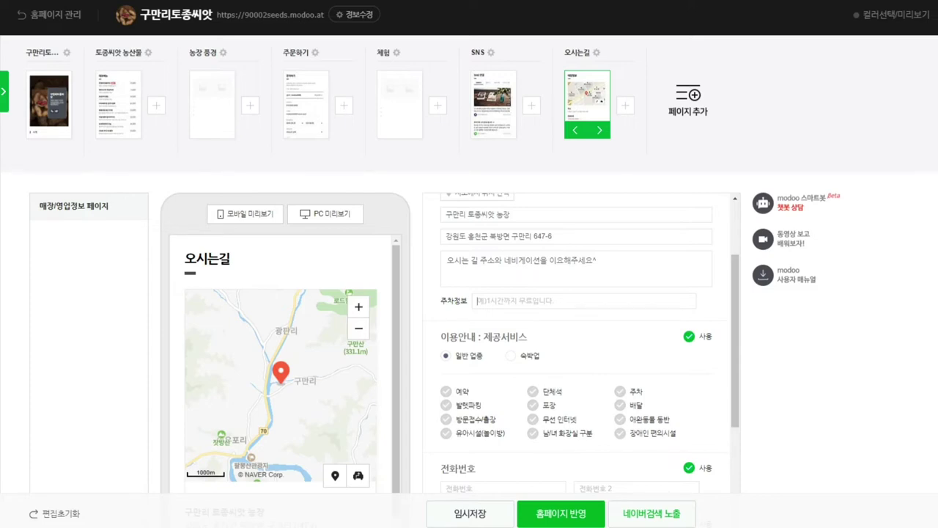
text(주차는 무료 입니다)
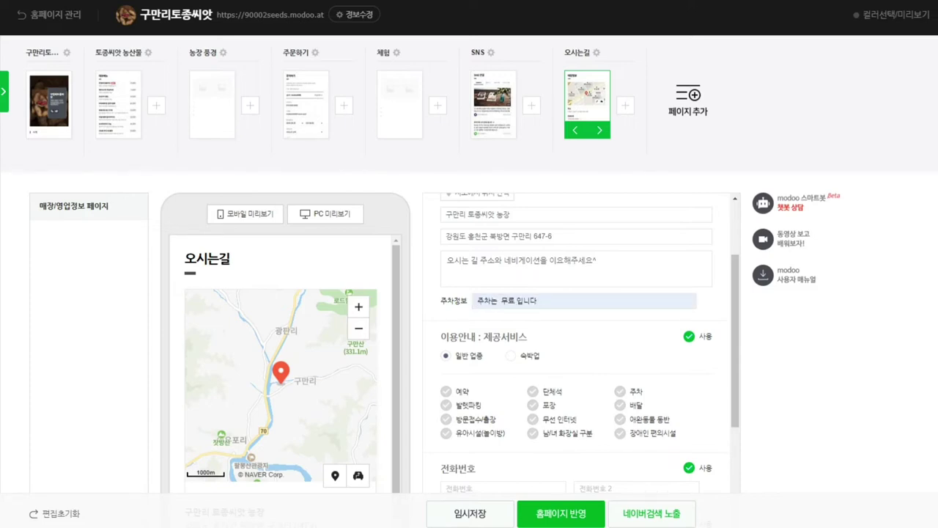
scroll(579, 345, down, 1)
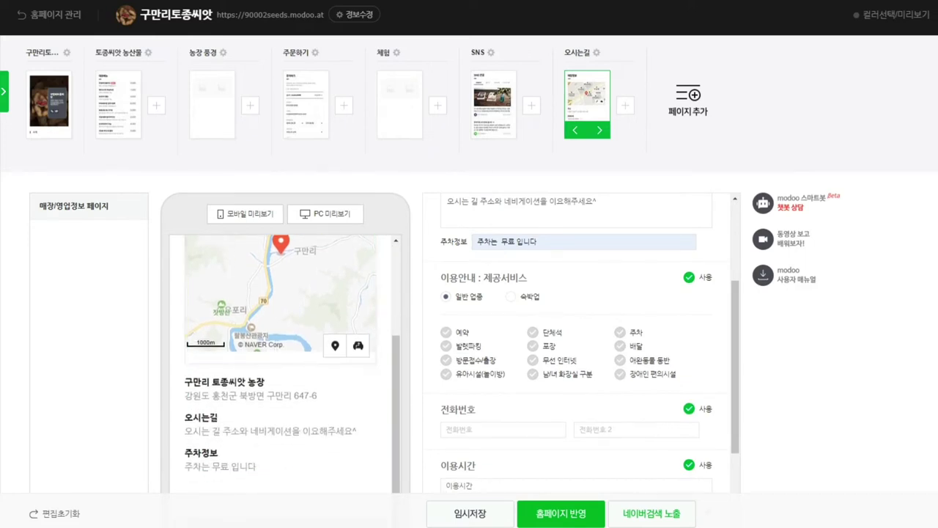
scroll(469, 264, down, 1)
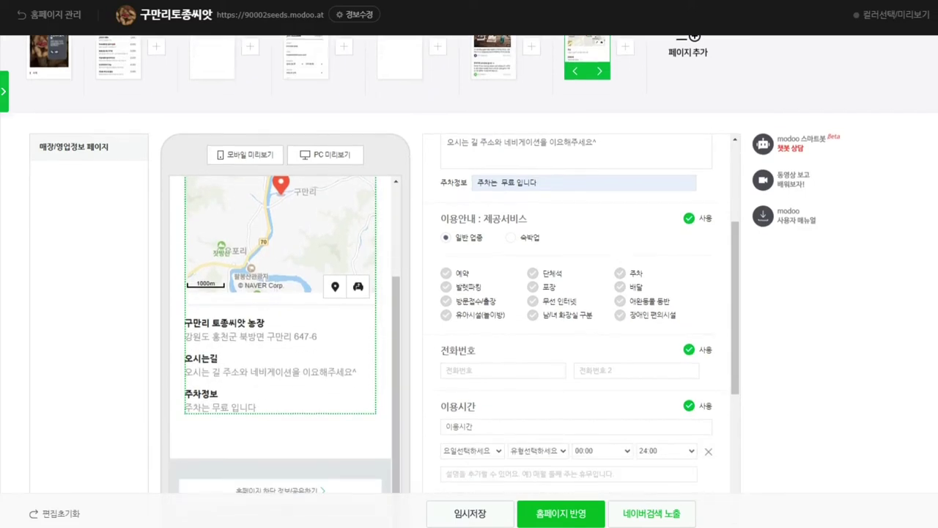
scroll(469, 264, down, 1)
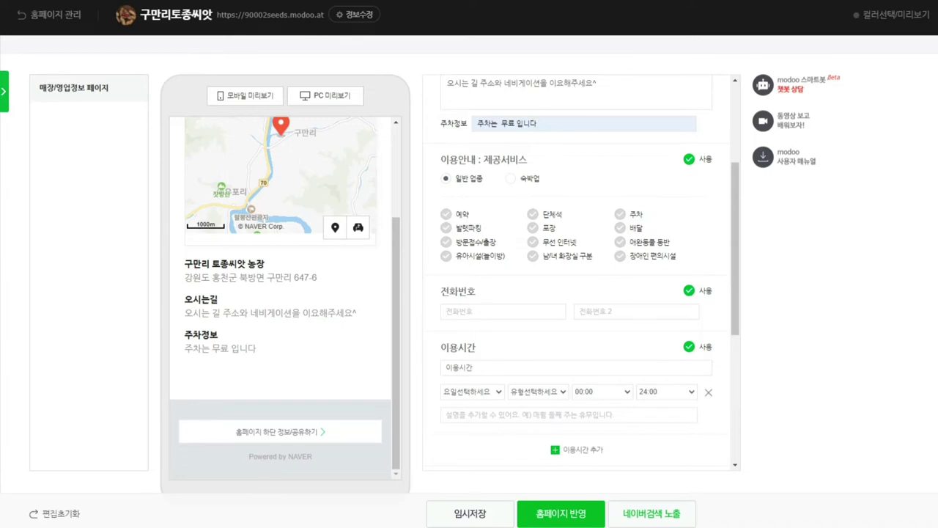
Step: Tick 예약, 주차, 포장, 단체석, 배달 and 무선 인터넷 under 이용안내 제공서비스
click(446, 214)
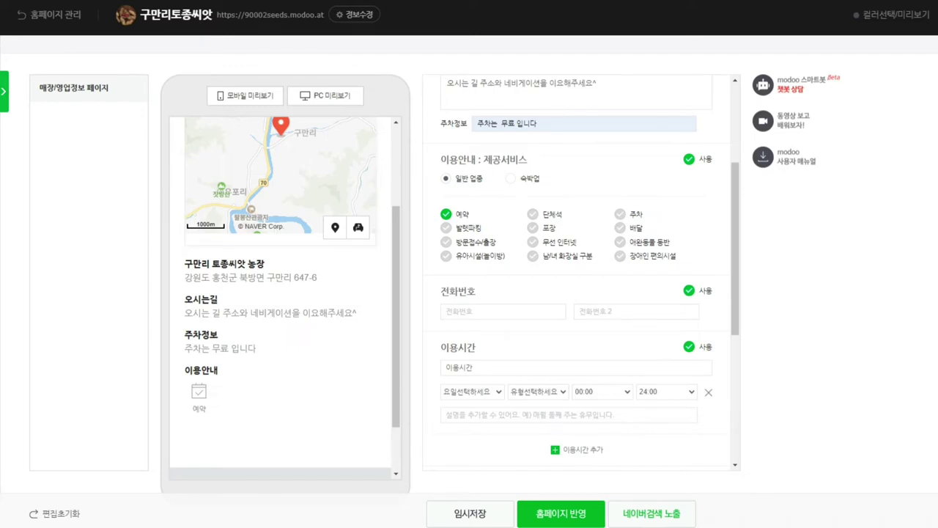
click(620, 214)
click(533, 227)
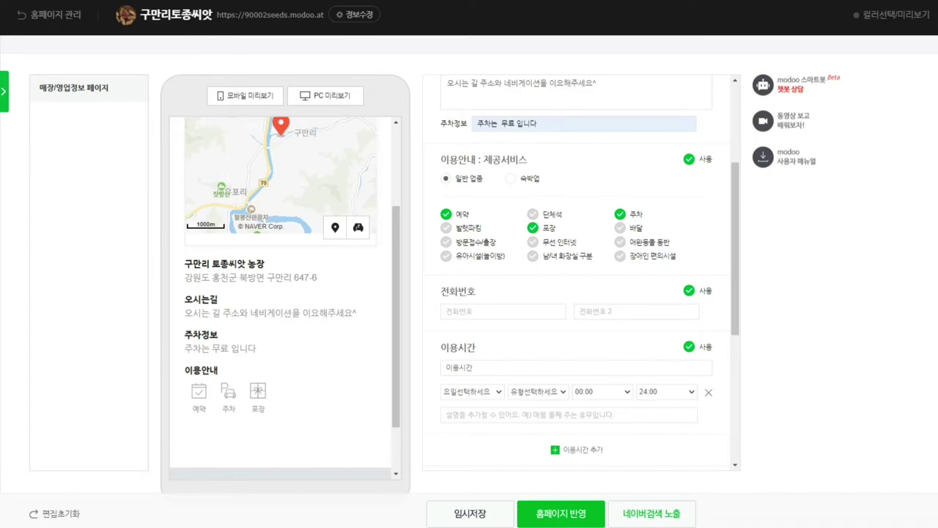
click(533, 214)
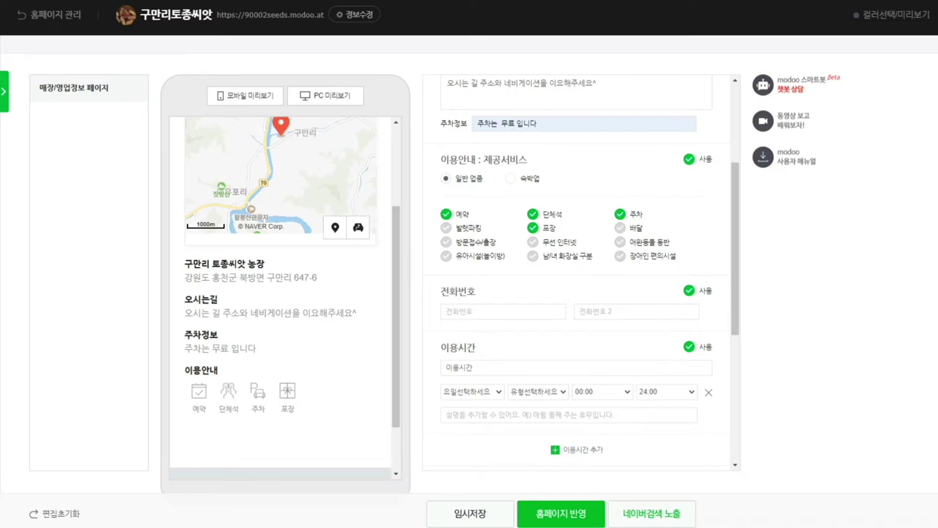
click(620, 228)
click(533, 242)
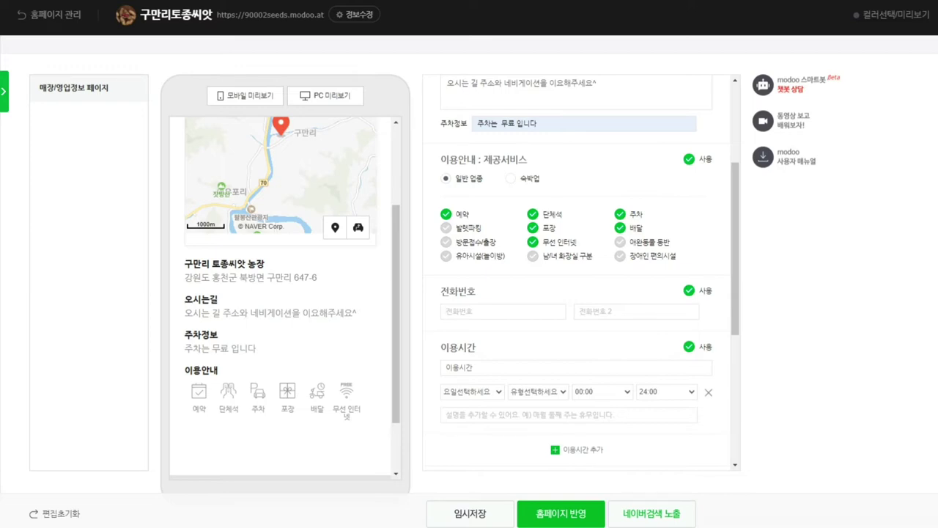
scroll(580, 272, down, 5)
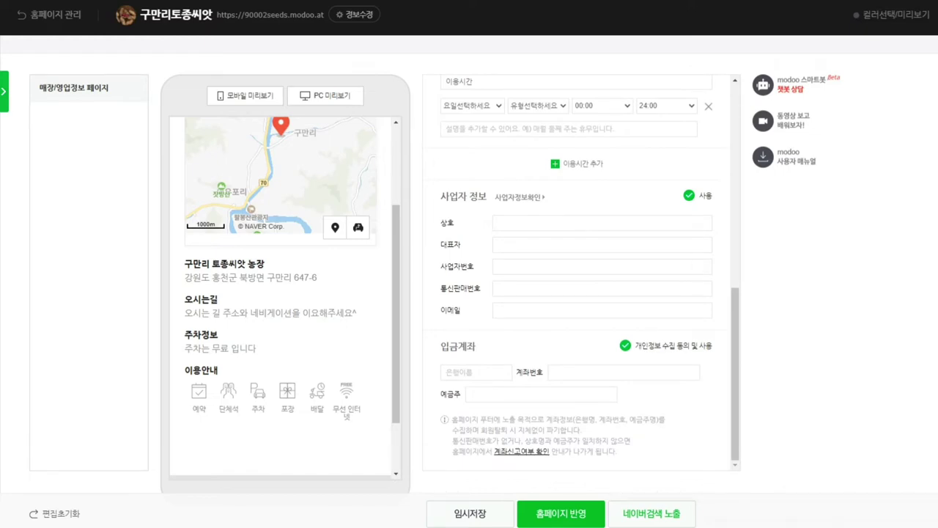
Step: Turn off the business information section and the deposit account privacy consent
click(689, 195)
click(624, 346)
scroll(469, 264, down, 1)
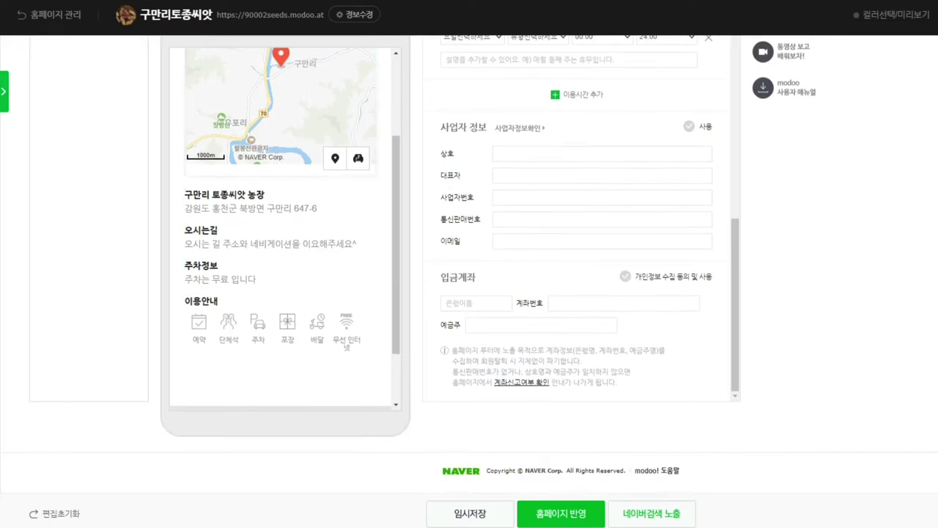
click(689, 126)
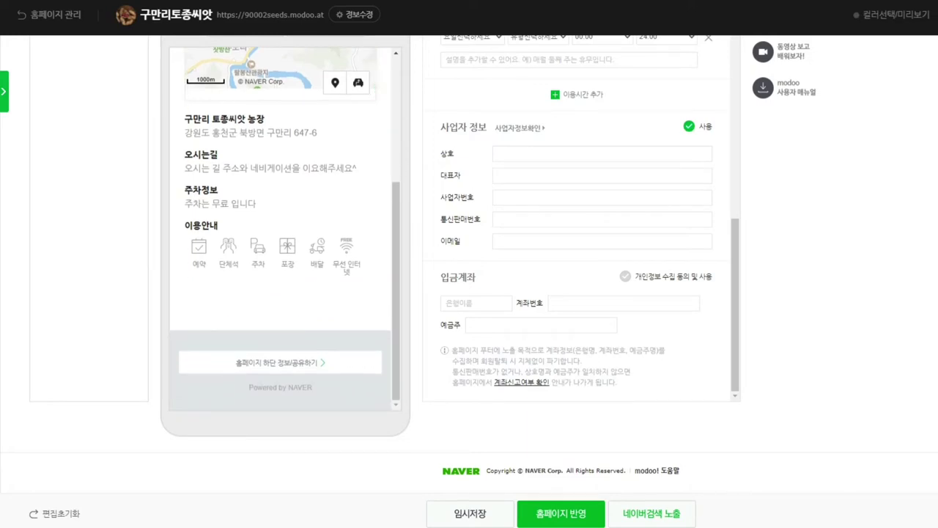
click(689, 126)
click(689, 126)
click(689, 126)
scroll(579, 220, up, 3)
scroll(579, 220, down, 3)
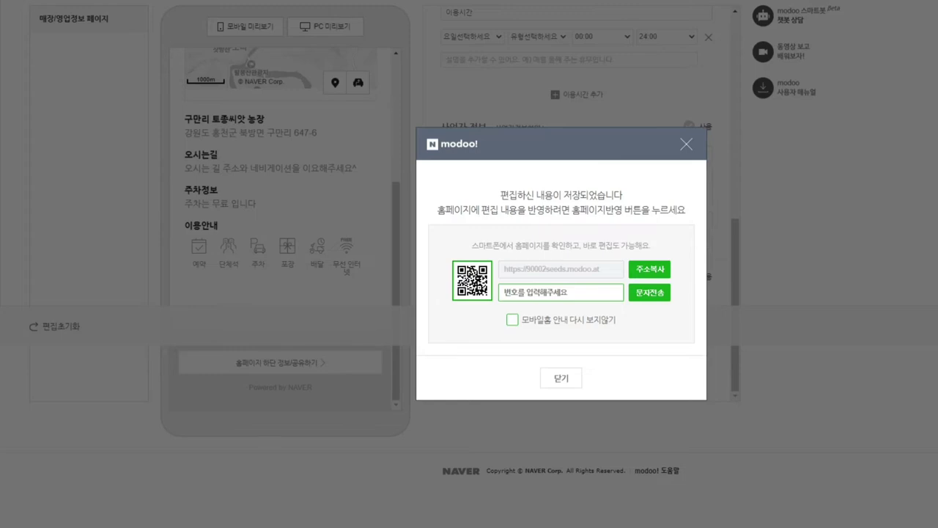
Step: Toggle the mobile home notice opt-out and restore it to its original setting
click(511, 320)
click(512, 320)
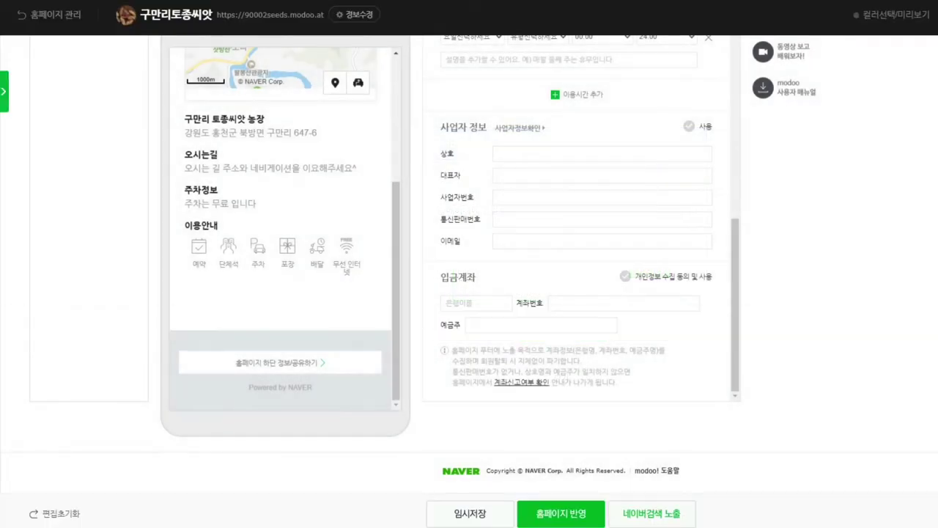
scroll(579, 220, up, 10)
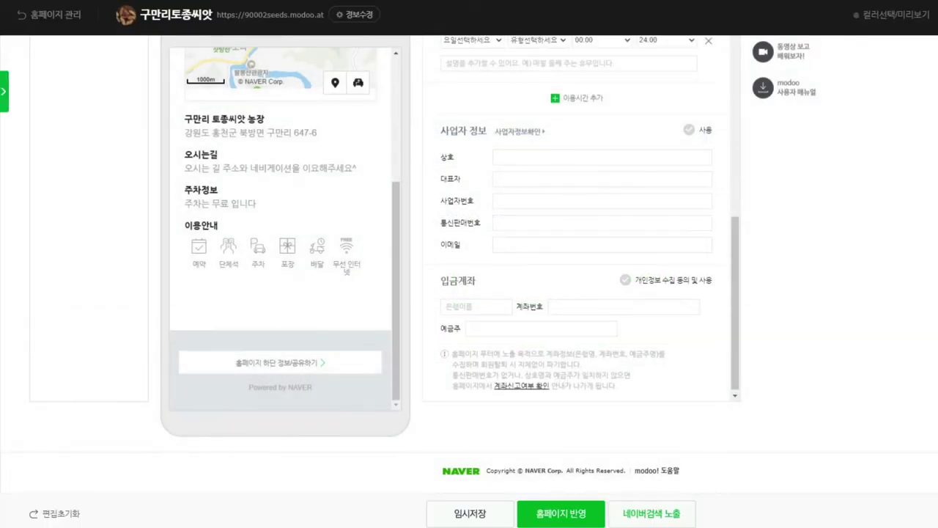
scroll(469, 264, up, 3)
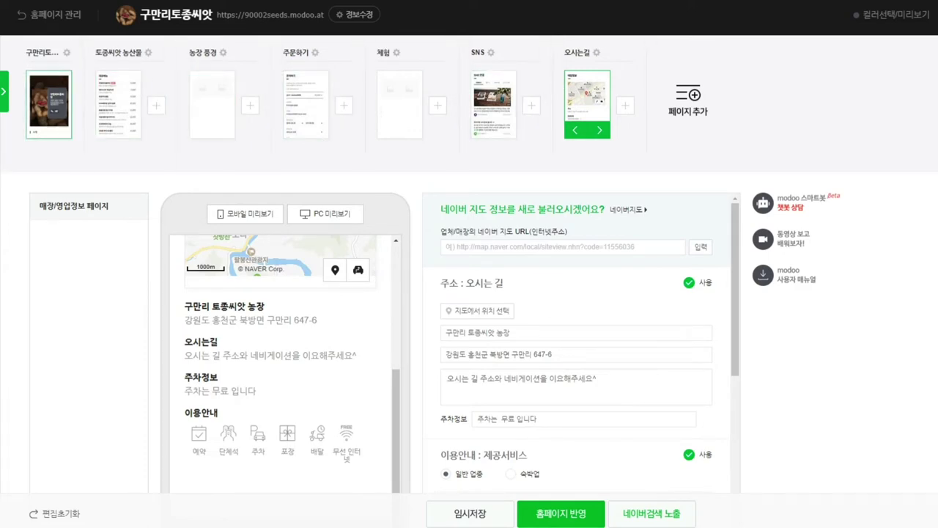
Step: Open the front page and bring its 소개/공지 한마디 section into view
click(118, 104)
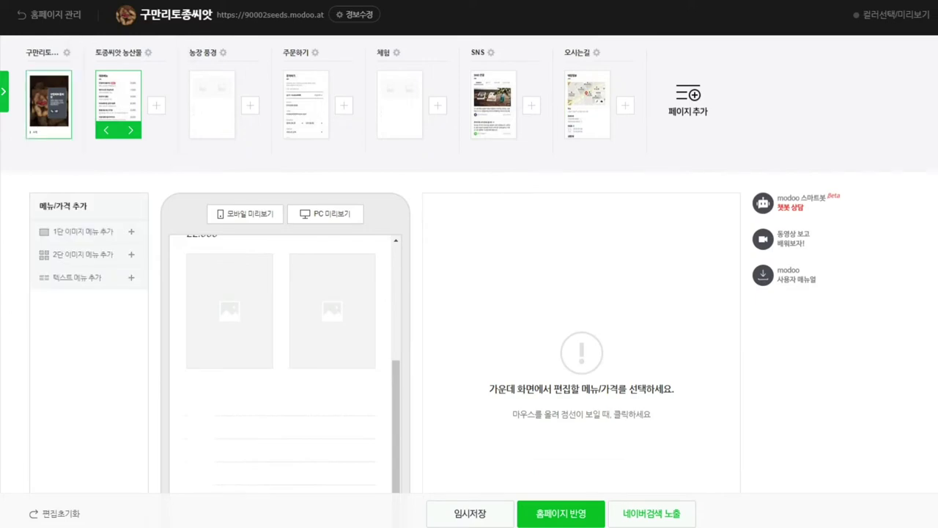
click(49, 104)
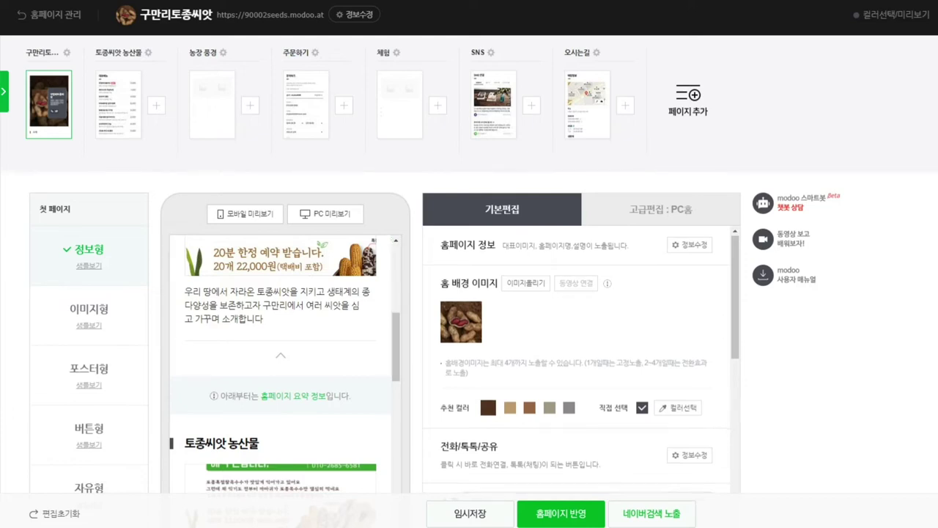
scroll(580, 359, down, 5)
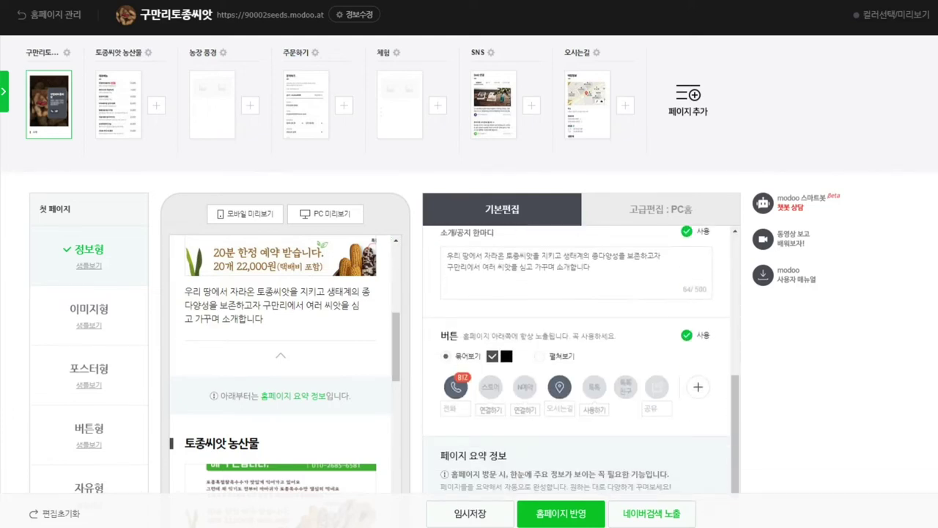
scroll(579, 359, up, 3)
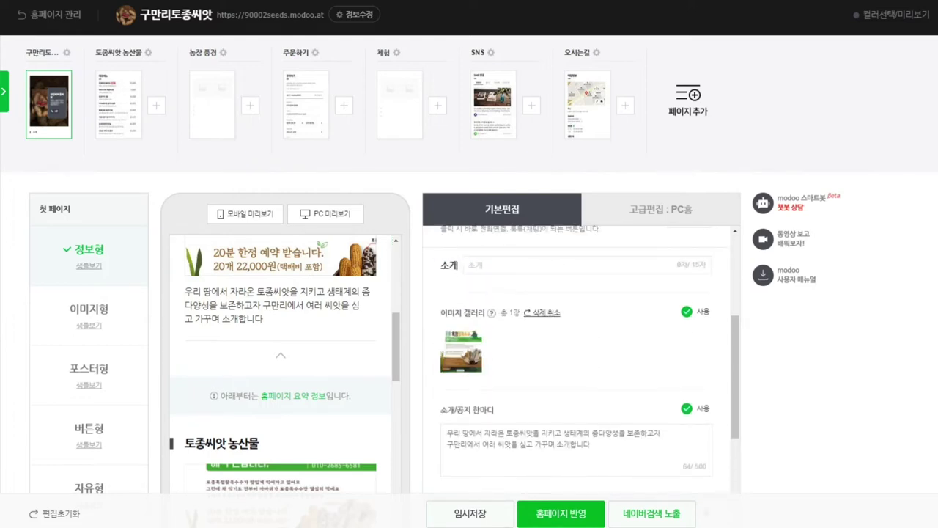
scroll(579, 359, down, 1)
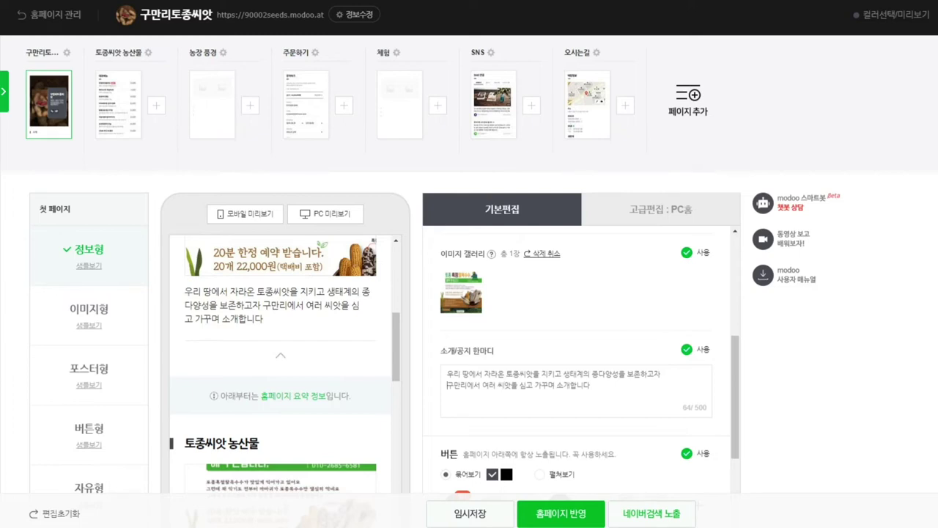
Step: Insert 홍천 before 구만리 in the intro message and end it with a period
text(홍천)
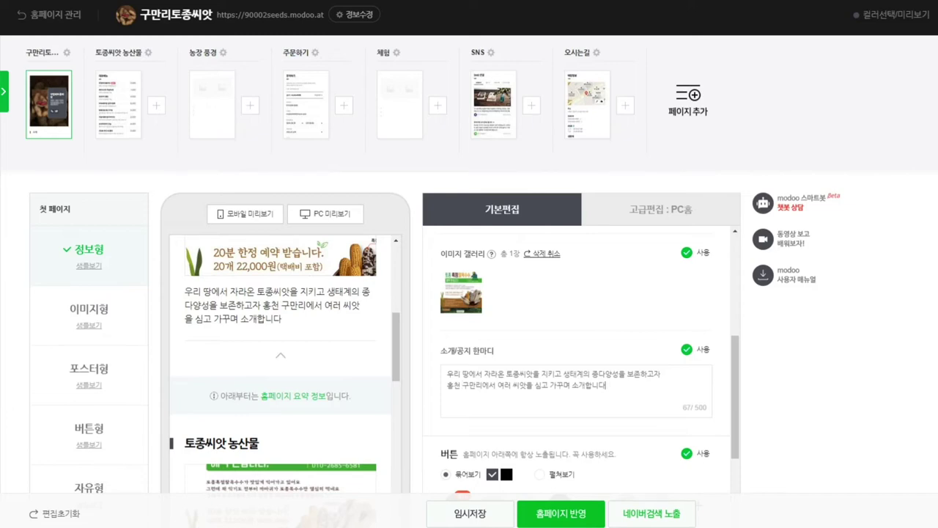
text(.)
drag(683, 407, 708, 407)
scroll(586, 366, down, 3)
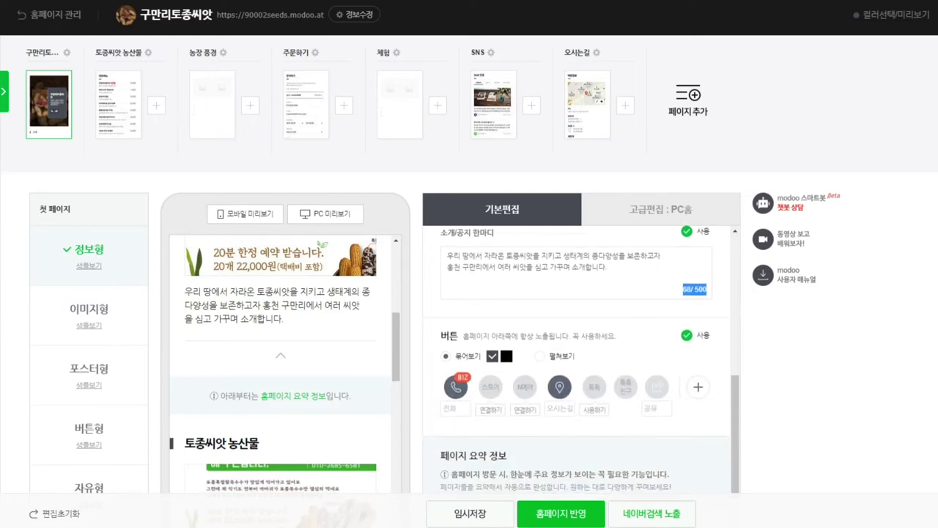
click(443, 409)
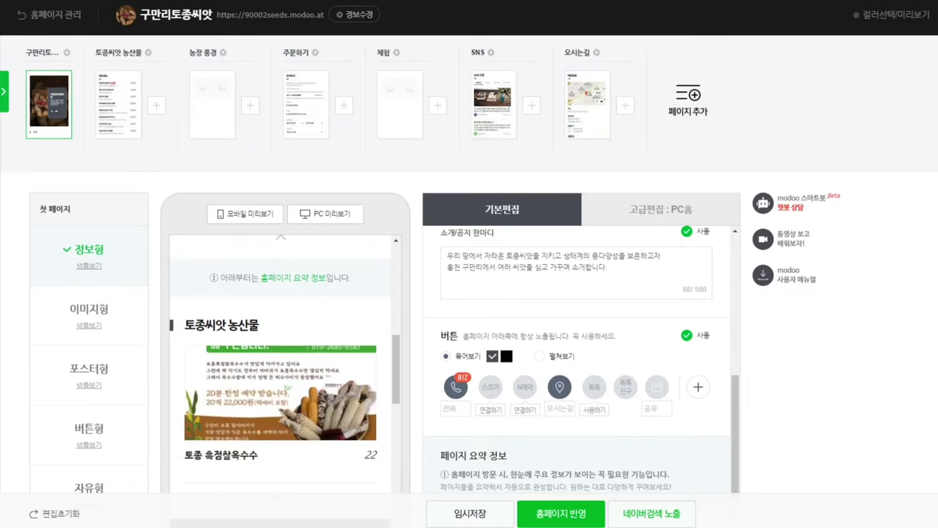
Step: Save the home page edits with 임시저장 and open the 토종씨앗 농산물 page
scroll(443, 408, down, 5)
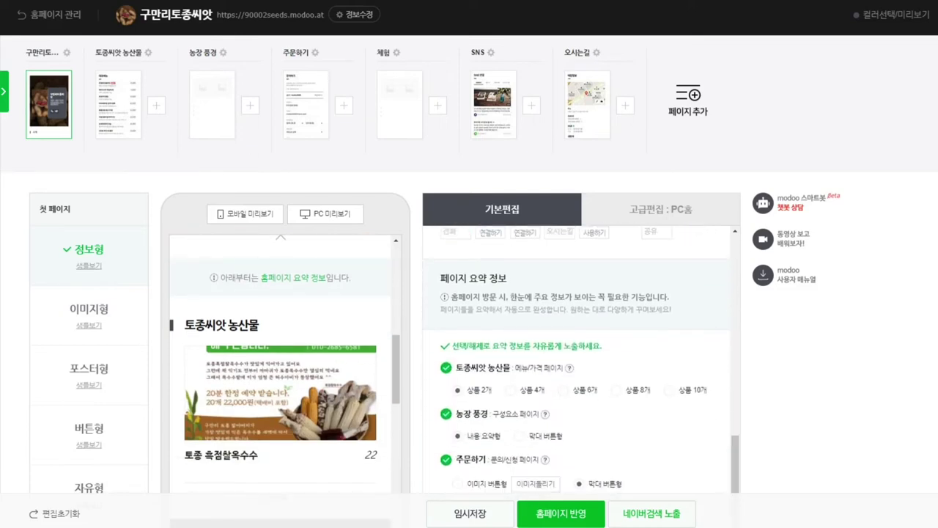
scroll(444, 408, down, 2)
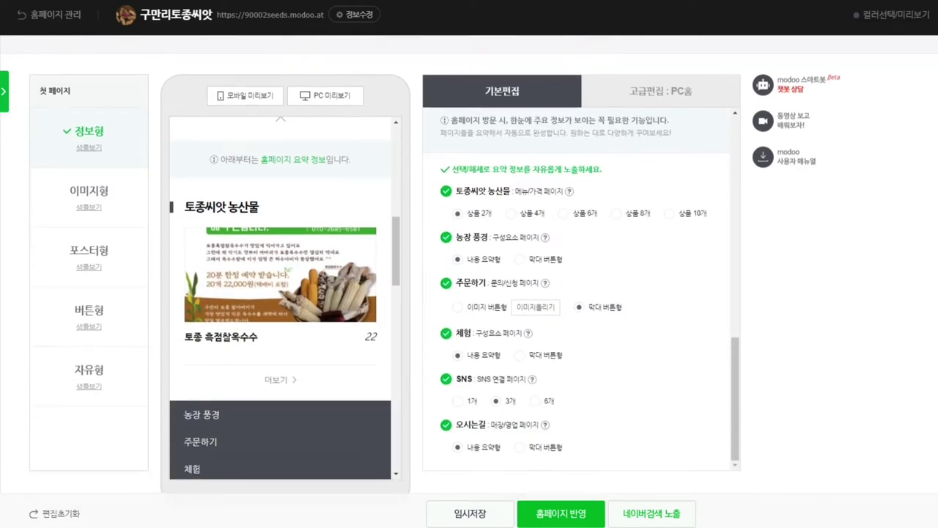
scroll(581, 293, down, 2)
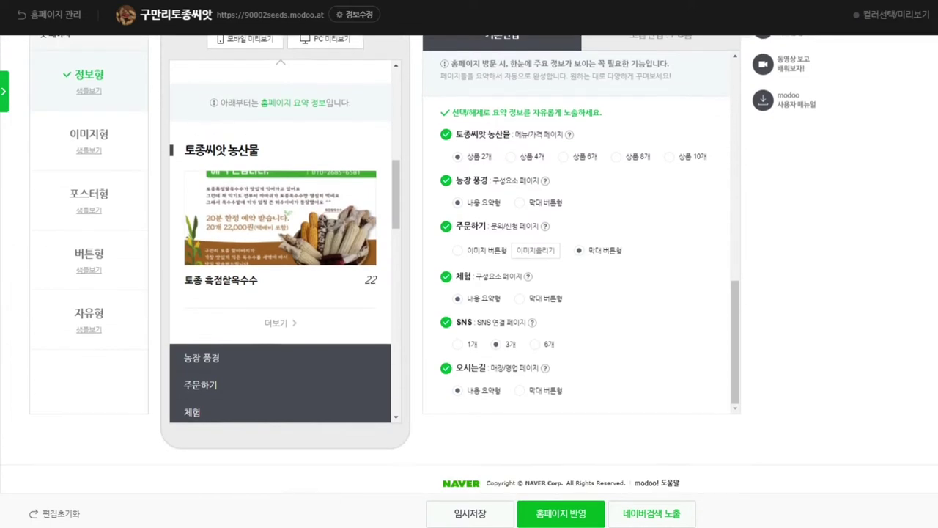
scroll(581, 294, up, 5)
click(455, 409)
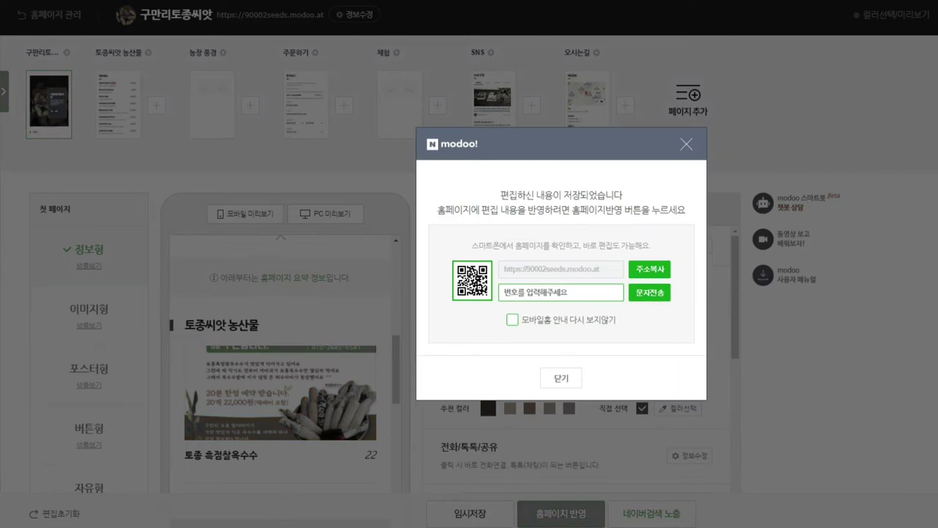
click(596, 514)
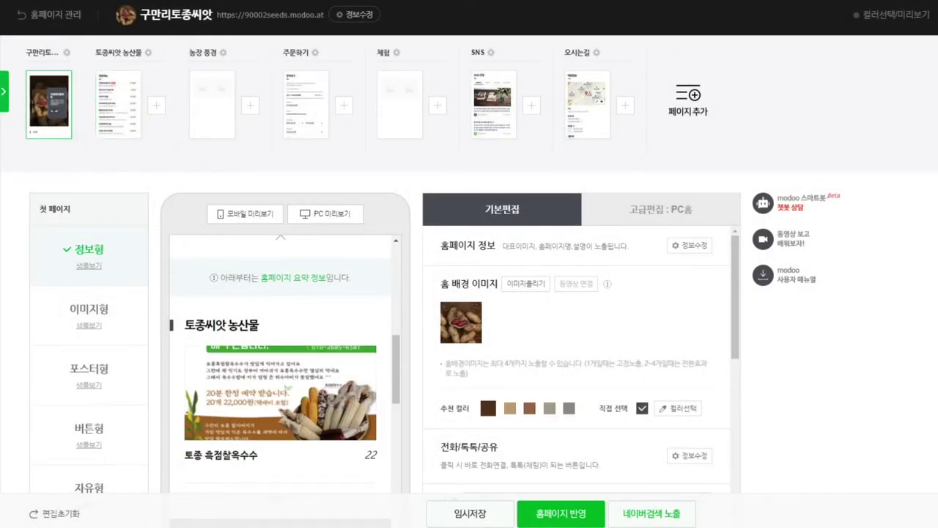
click(118, 104)
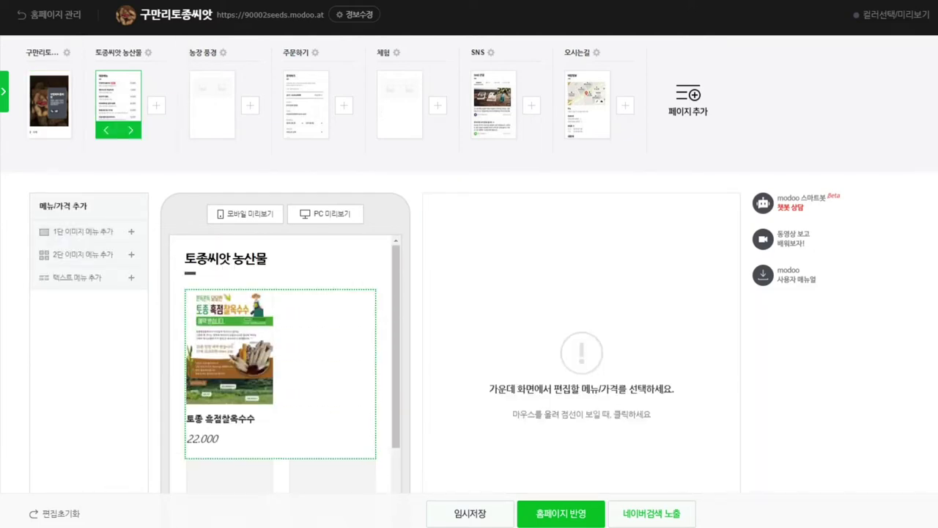
Step: Give the 토종 흑점찰옥수수 item (22,000) the BEST label
click(280, 352)
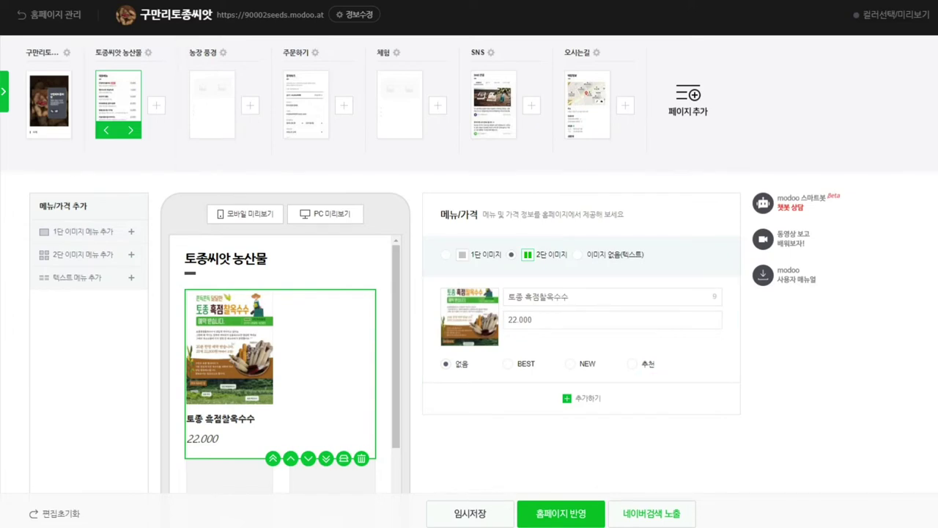
scroll(281, 352, down, 5)
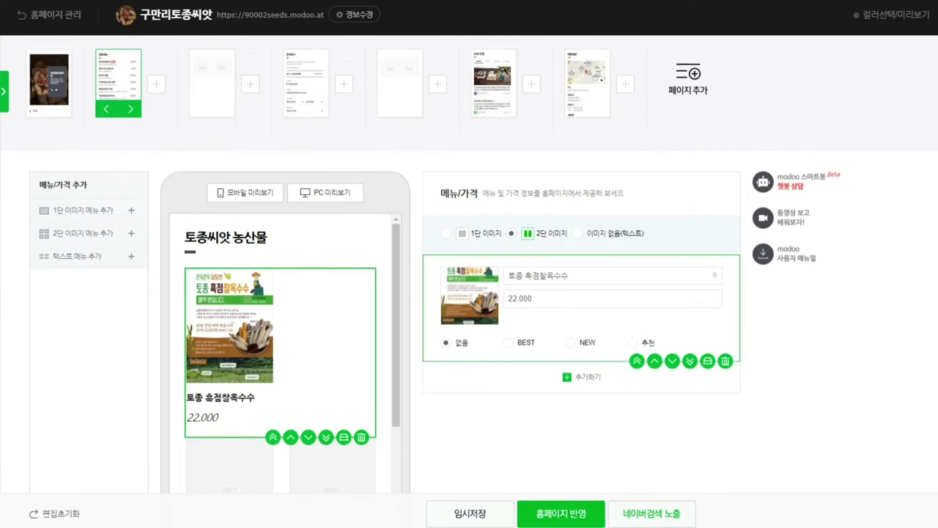
scroll(470, 264, up, 1)
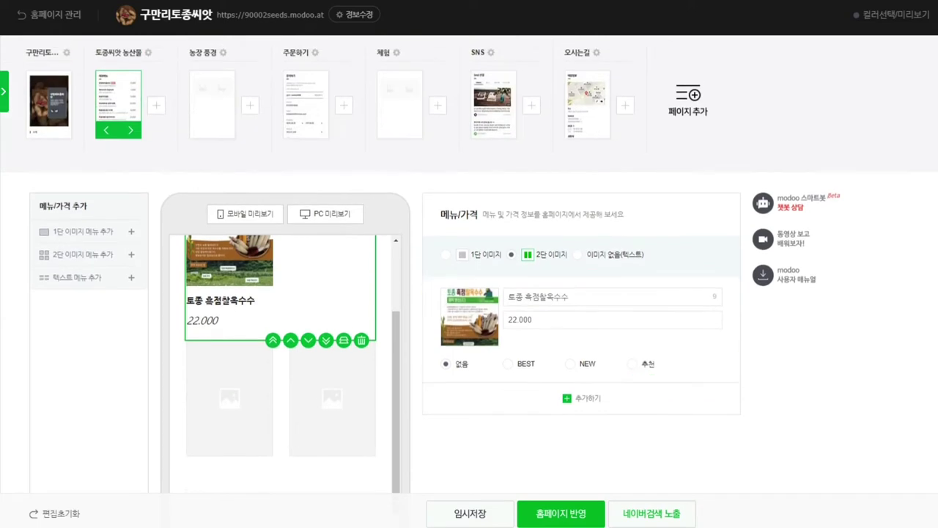
scroll(281, 352, up, 2)
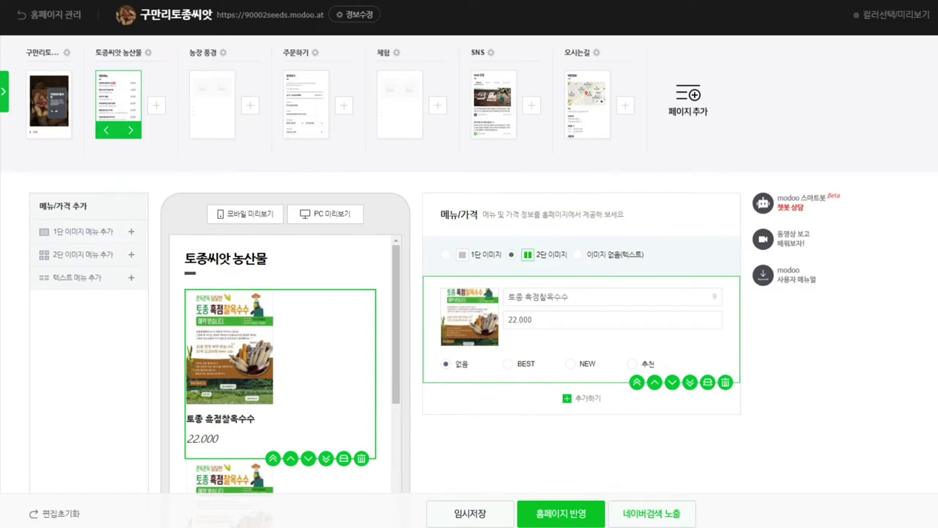
click(507, 364)
Step: Try the 없음, NEW and 추천 labels on the corn item, finishing on BEST
click(446, 364)
click(507, 363)
click(570, 364)
click(632, 364)
click(507, 364)
Step: Select the second menu item in the 토종씨앗 농산물 preview
scroll(280, 352, down, 3)
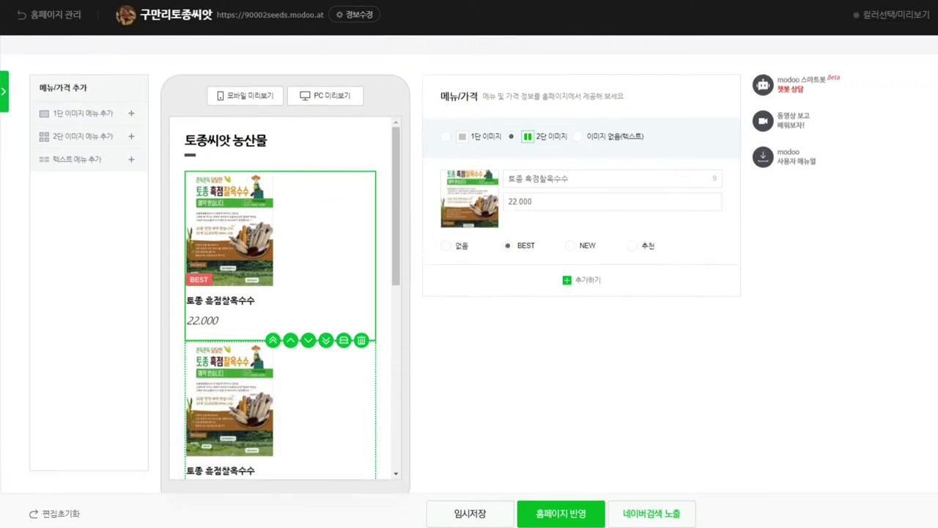
click(280, 367)
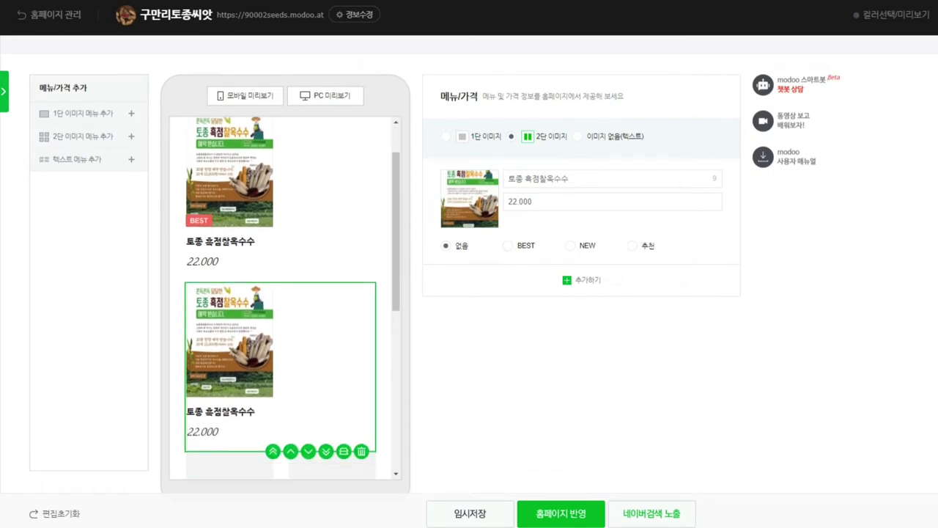
scroll(286, 293, up, 3)
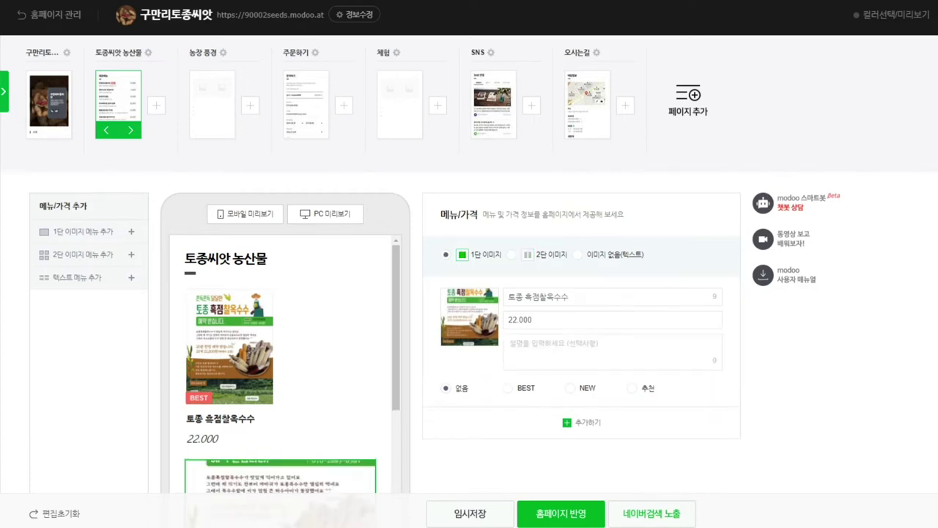
Step: Duplicate the BEST-labelled 토종 흑점찰옥수수 menu item
click(280, 477)
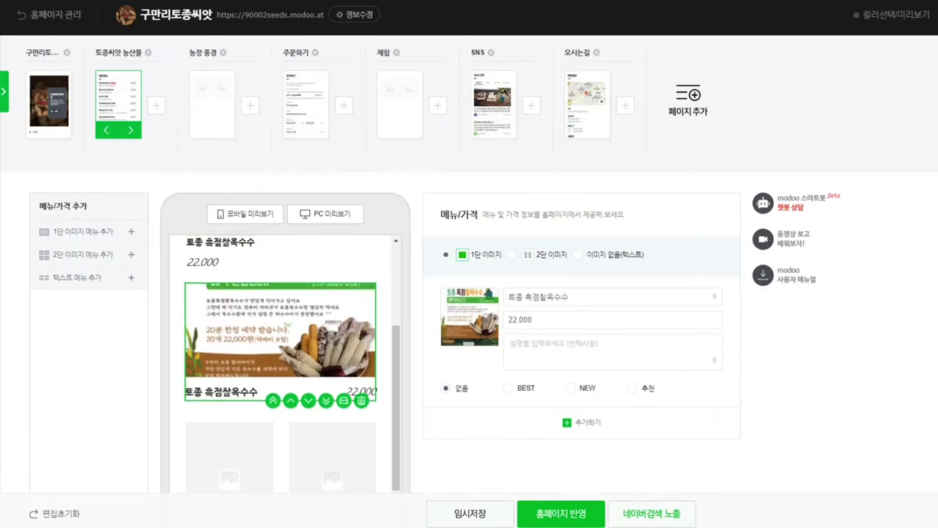
scroll(280, 366, up, 3)
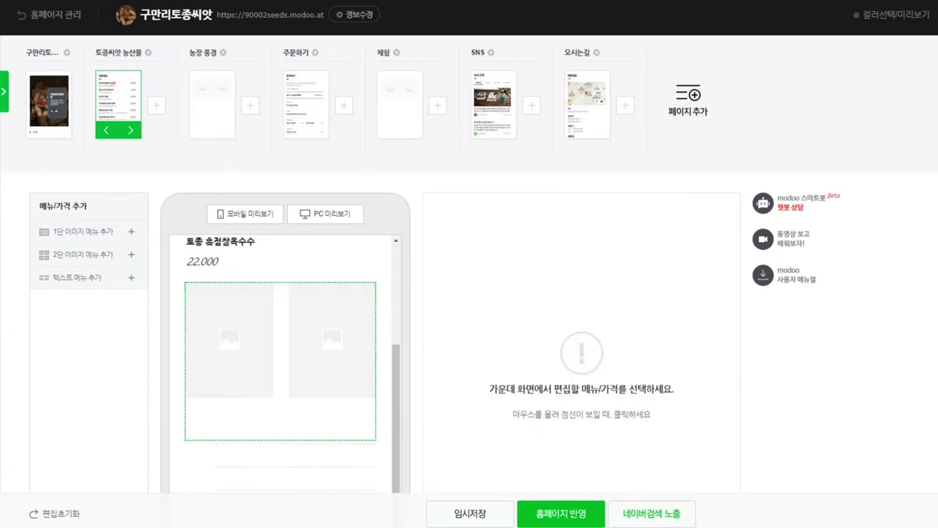
click(280, 374)
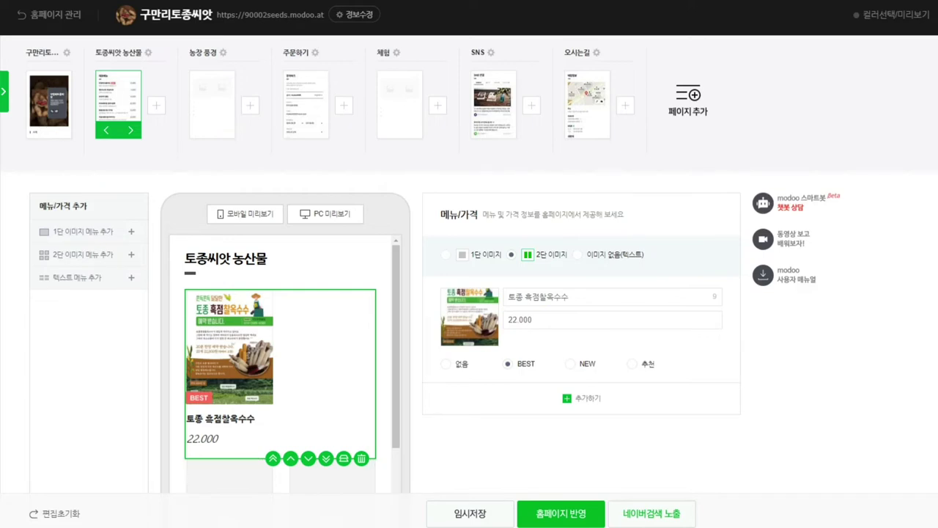
click(344, 458)
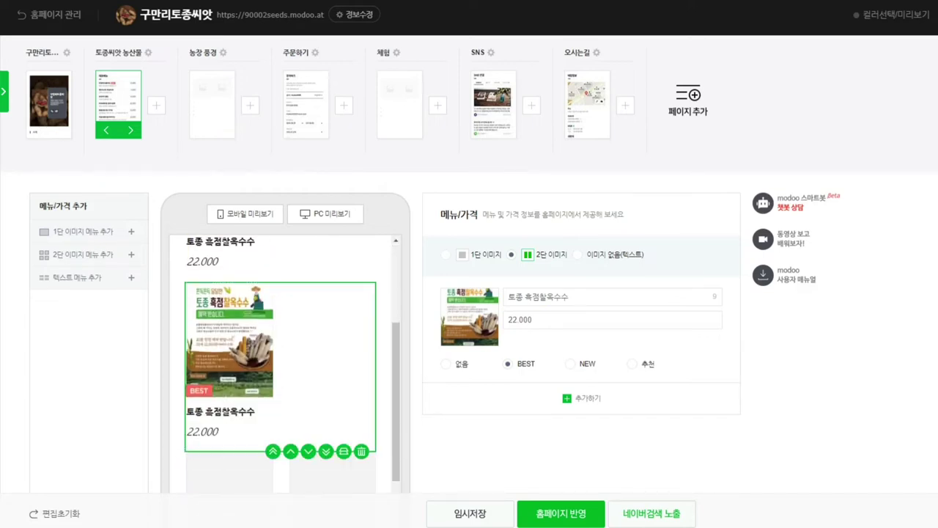
Step: Select the empty 2단 이미지 menu item below the corn entries
scroll(286, 359, up, 3)
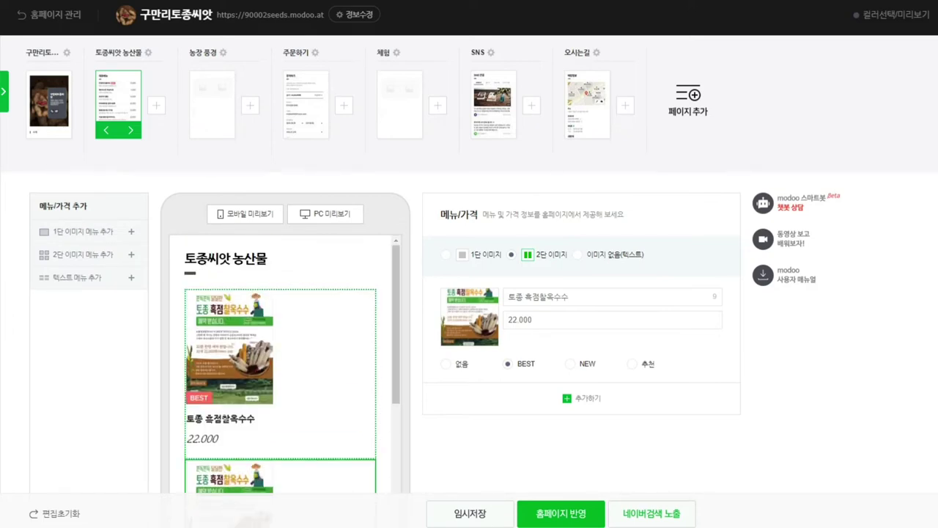
click(280, 367)
scroll(280, 359, down, 3)
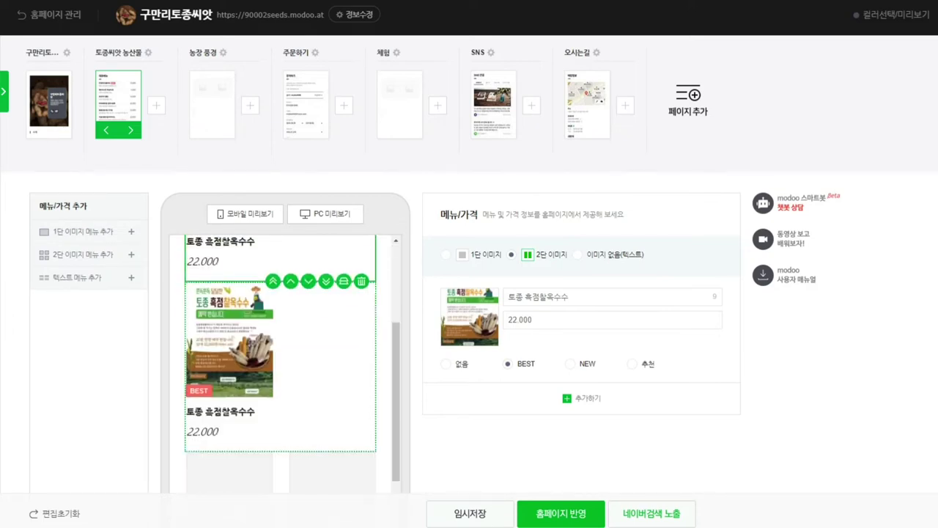
scroll(280, 359, down, 3)
click(280, 330)
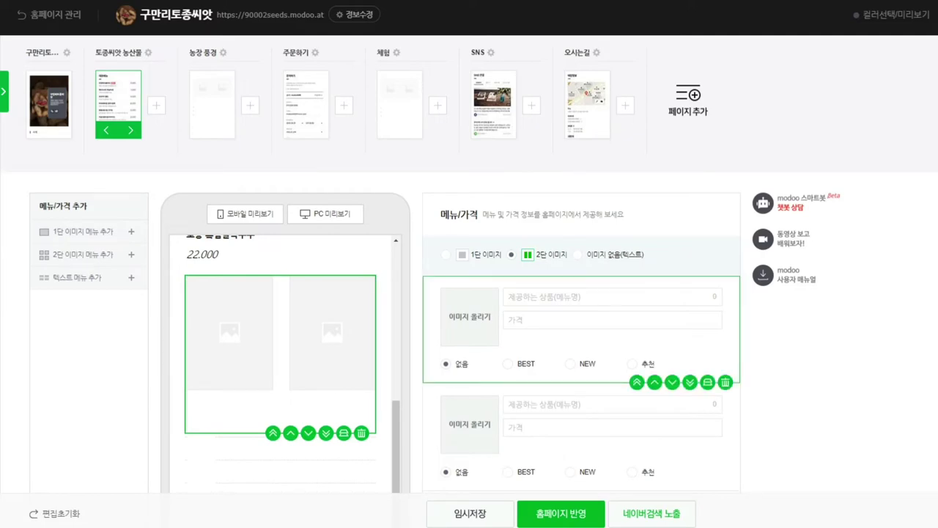
Step: Upload a bean photo to the empty 2단 item and adjust its crop box
click(469, 317)
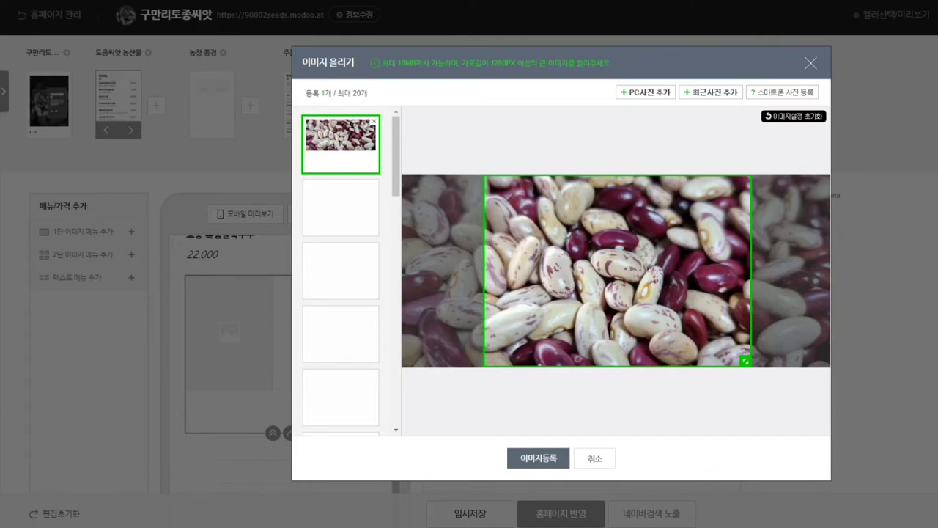
drag(617, 270, 535, 270)
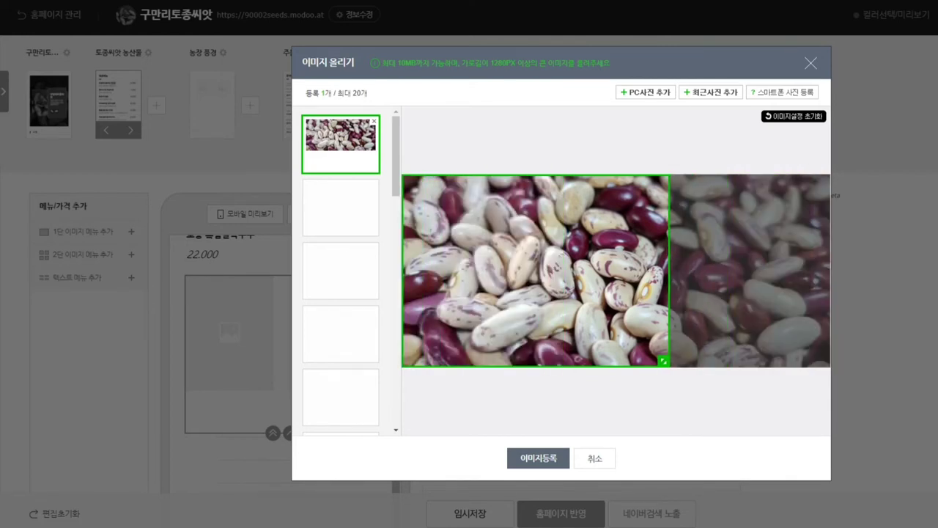
drag(664, 360, 824, 360)
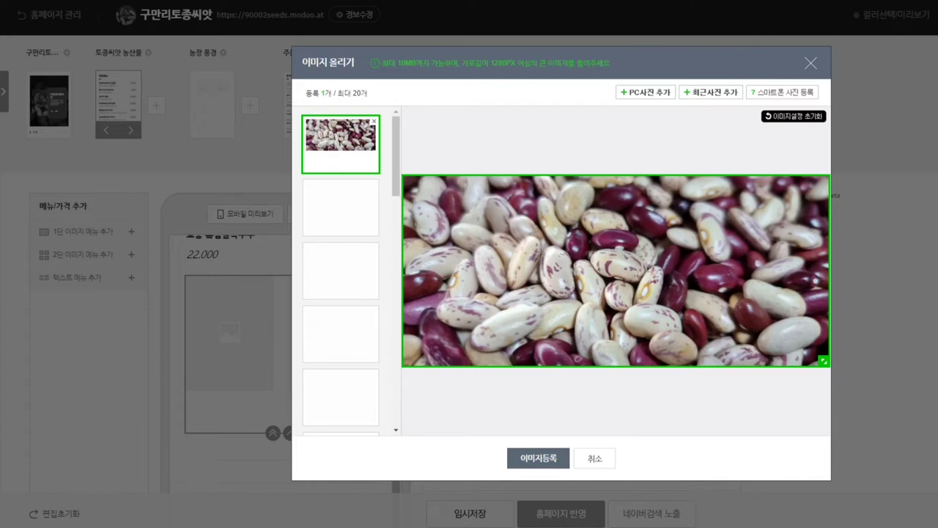
drag(381, 63, 499, 63)
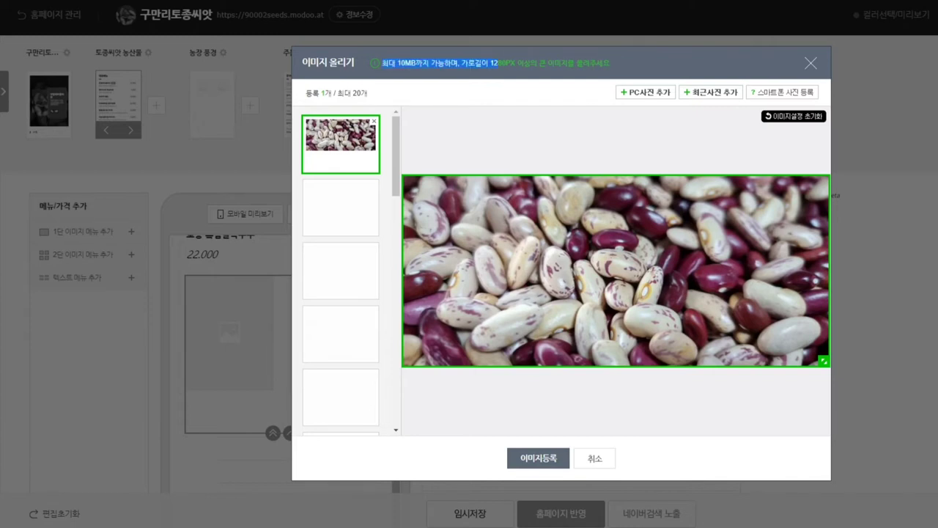
drag(824, 361, 617, 361)
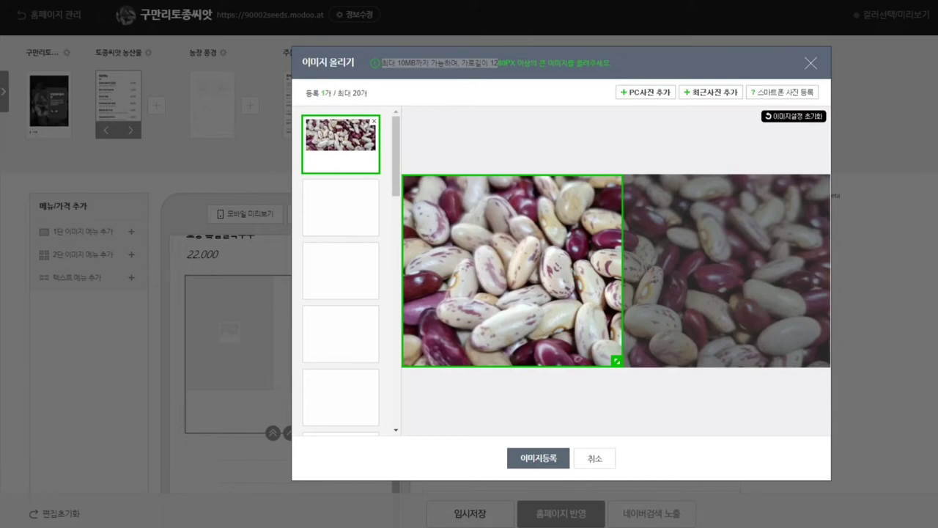
Step: Add a second bean photo, crop it, and register both images with 이미지등록
key(Return)
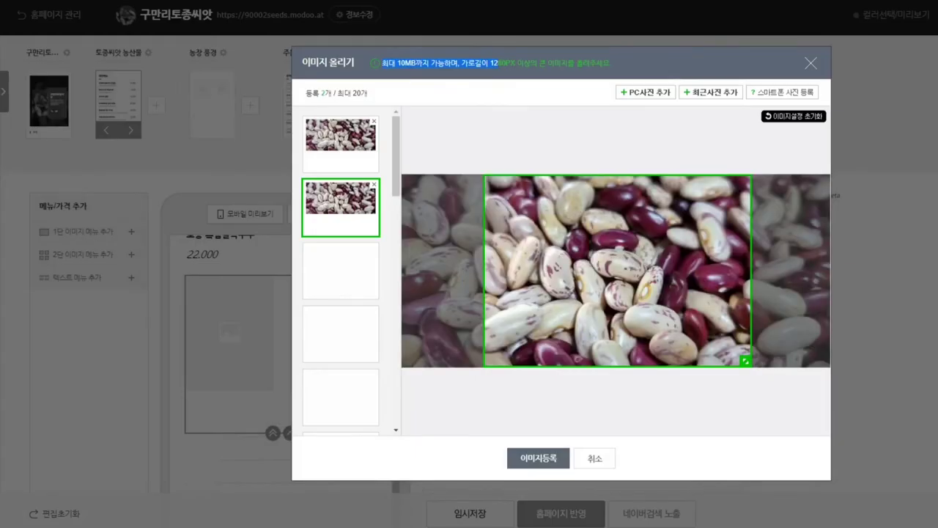
drag(617, 271, 718, 271)
click(341, 144)
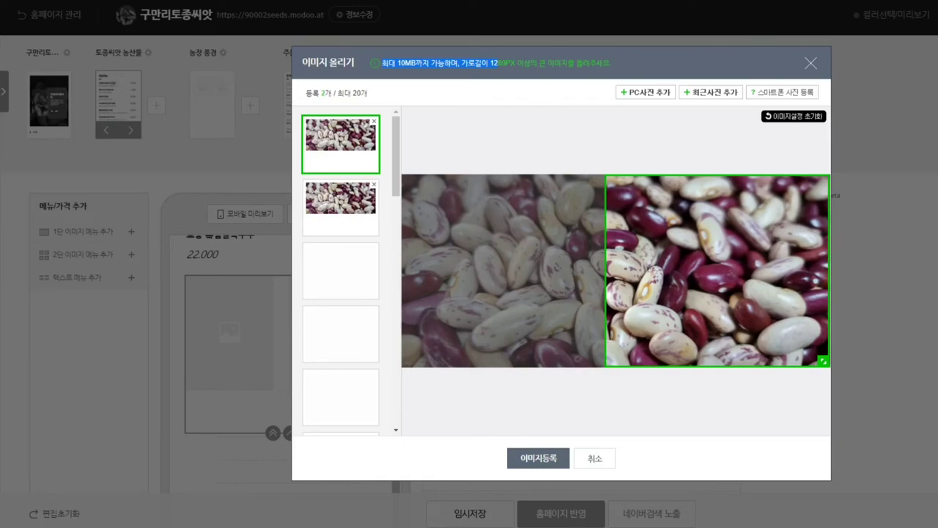
click(538, 458)
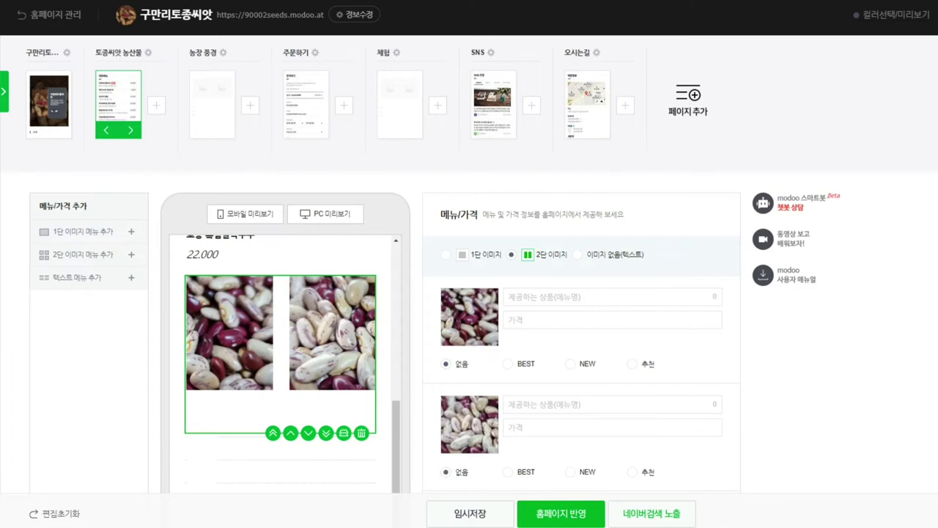
Step: Scroll the editor and check the menu items' image upload dialogs, closing each unchanged
scroll(291, 359, down, 1)
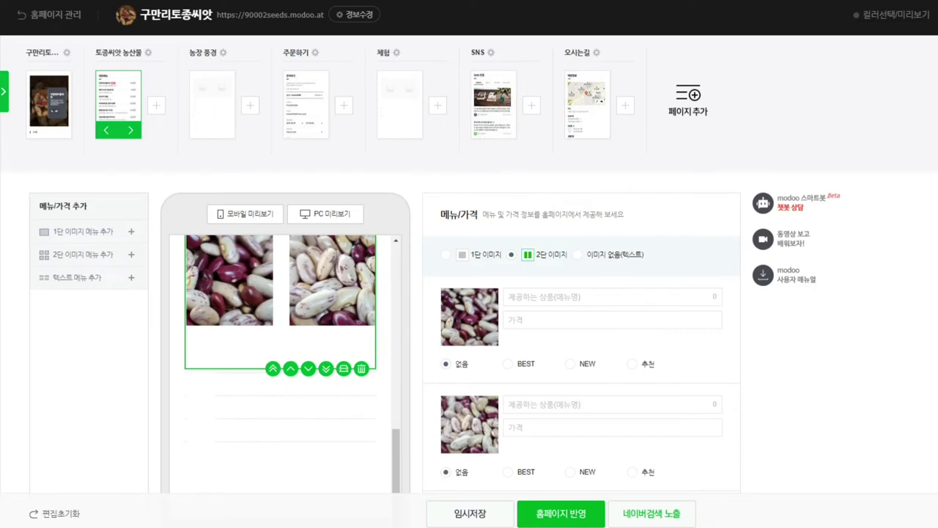
scroll(292, 359, down, 2)
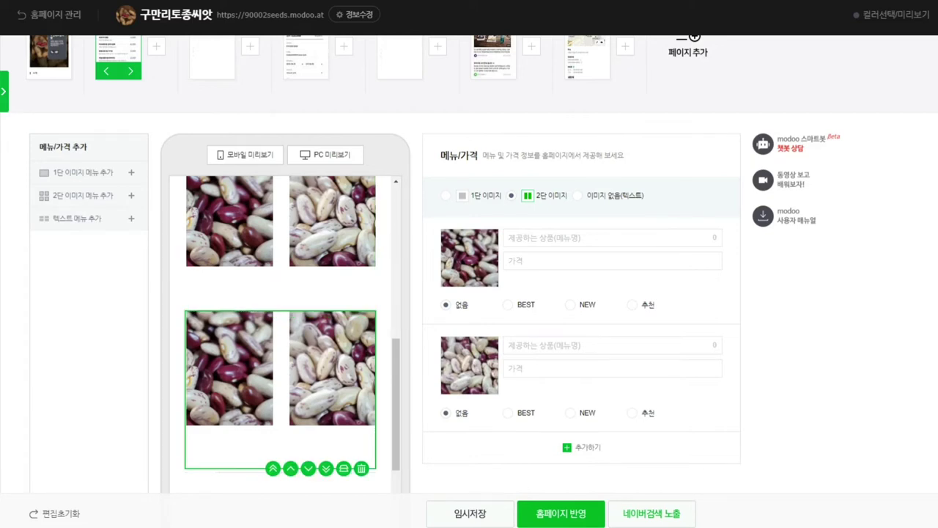
scroll(586, 381, down, 1)
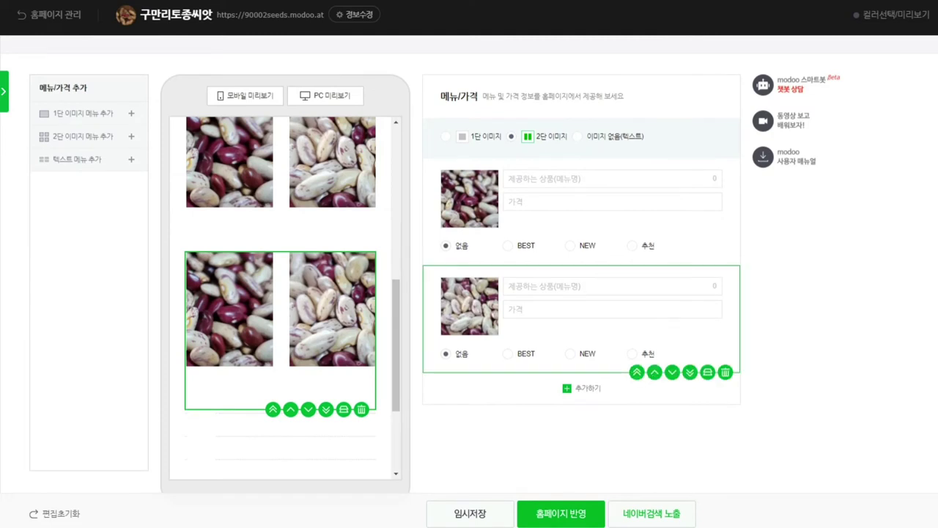
scroll(586, 220, up, 2)
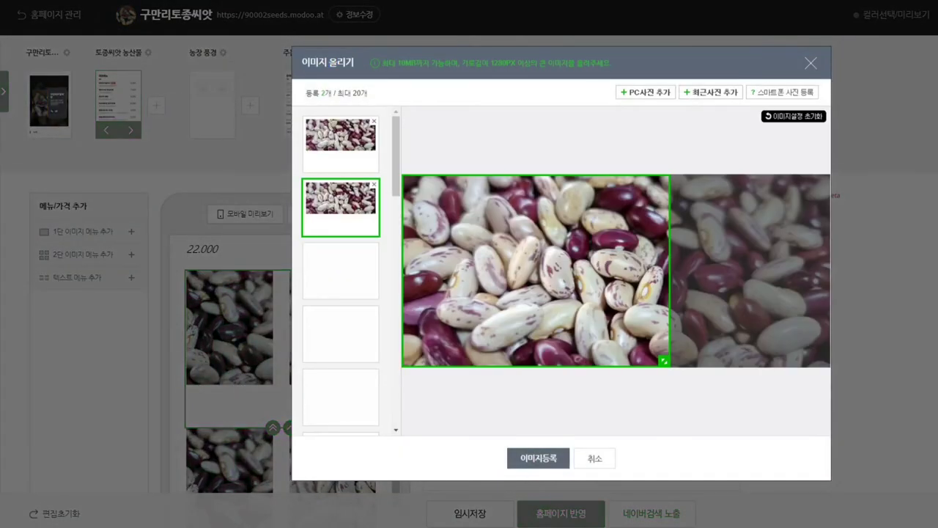
key(Return)
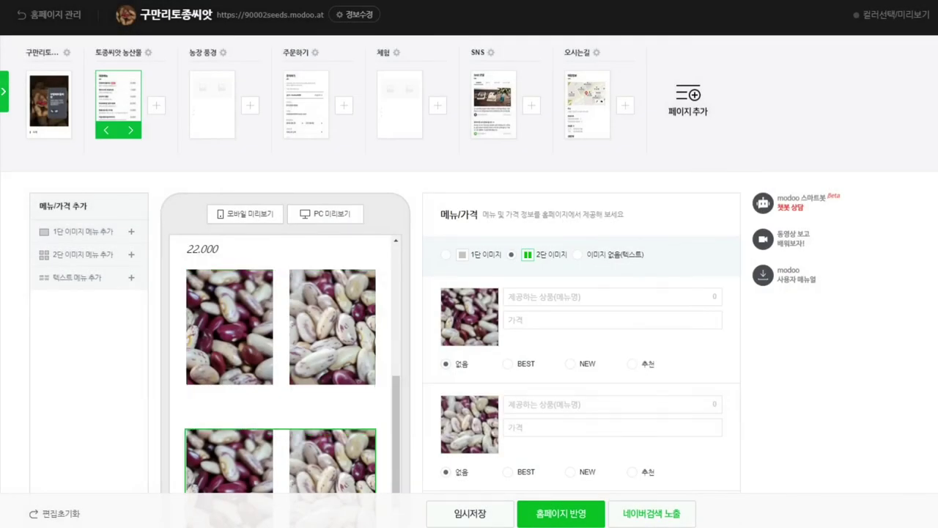
click(470, 424)
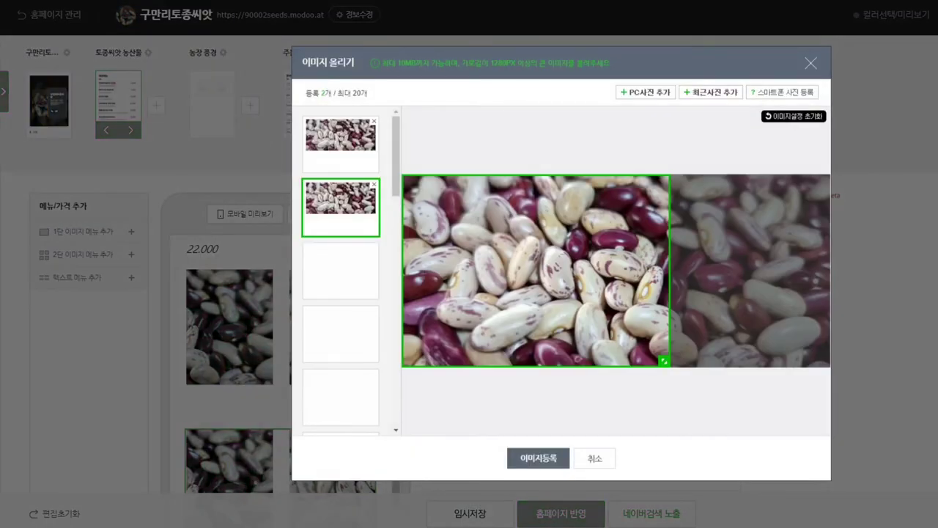
key(Return)
Step: Re-apply the bean photos, then bring up 이미지 올리기 again for the lower 2단 block
scroll(470, 293, down, 2)
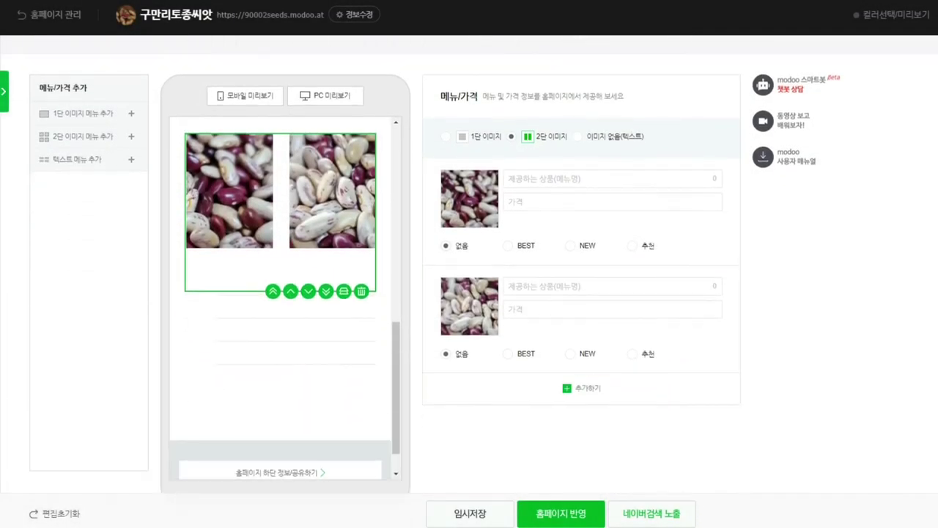
scroll(580, 293, up, 2)
scroll(579, 330, down, 2)
scroll(579, 330, up, 2)
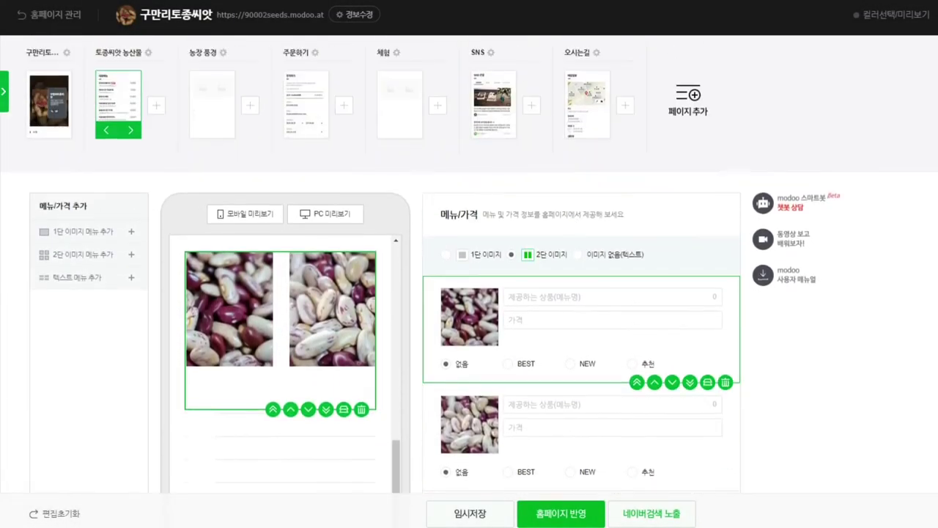
click(469, 317)
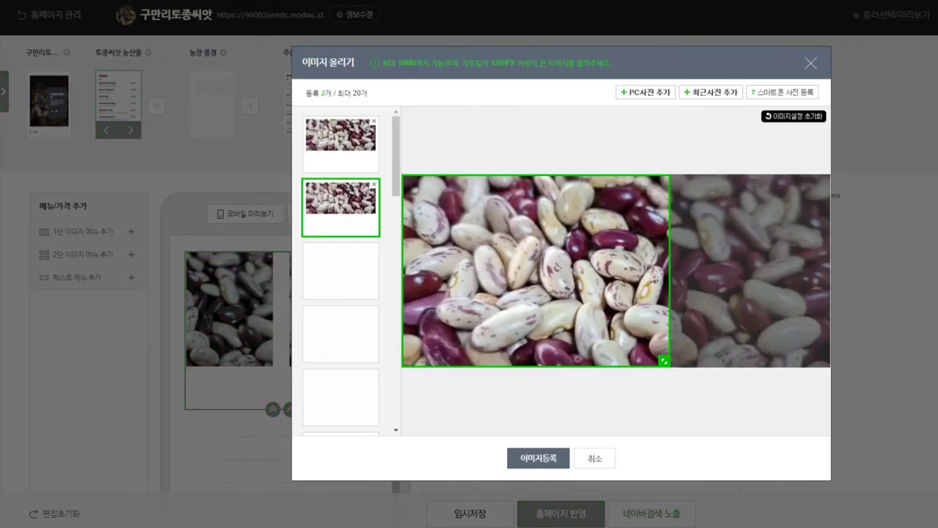
click(538, 457)
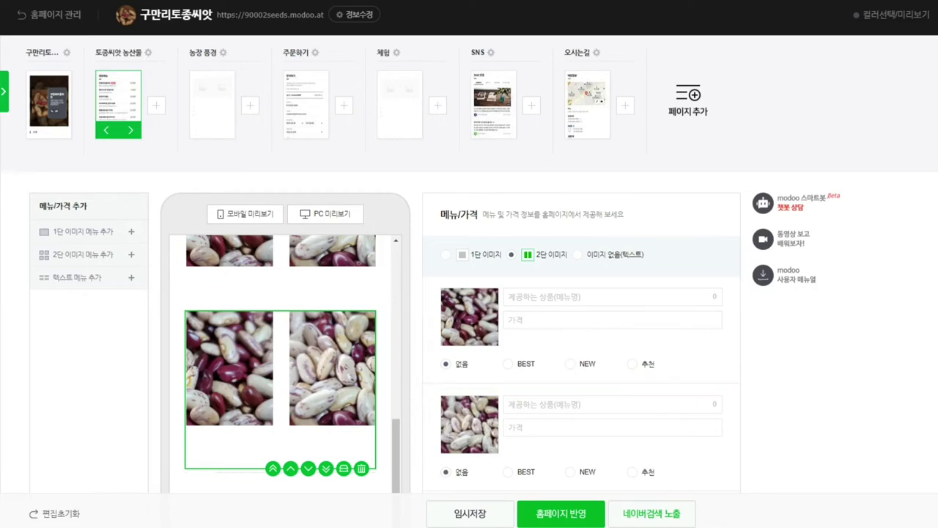
click(469, 317)
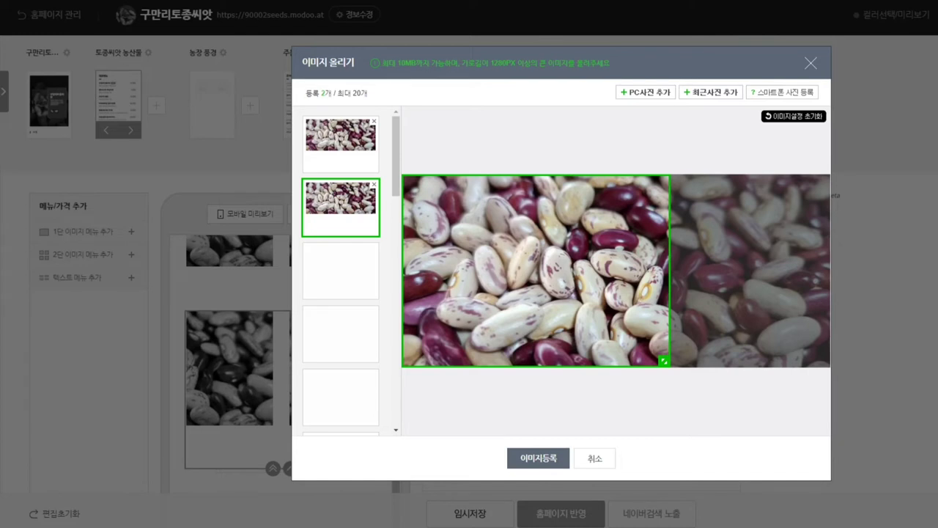
Step: Replace both bean photos with a potato photo and an enlarged-crop purple-and-white corn photo
click(374, 184)
click(374, 120)
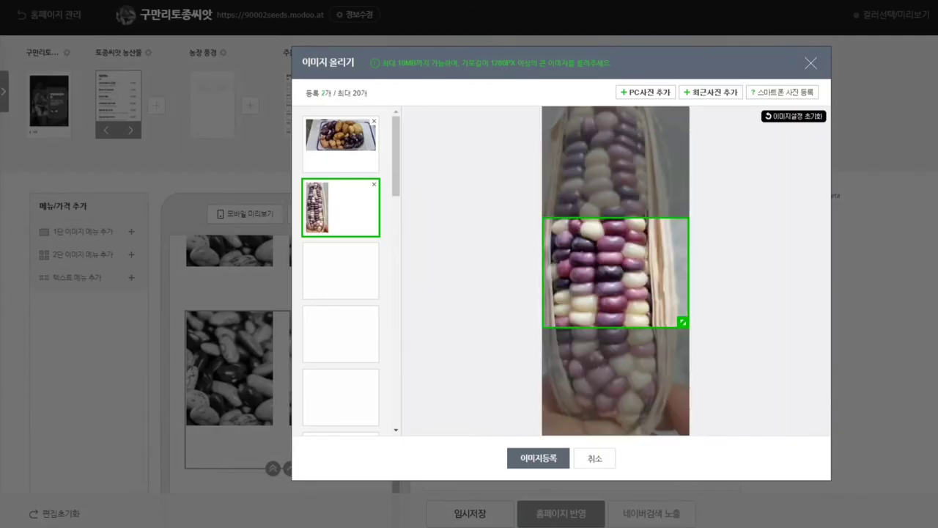
drag(615, 272, 616, 252)
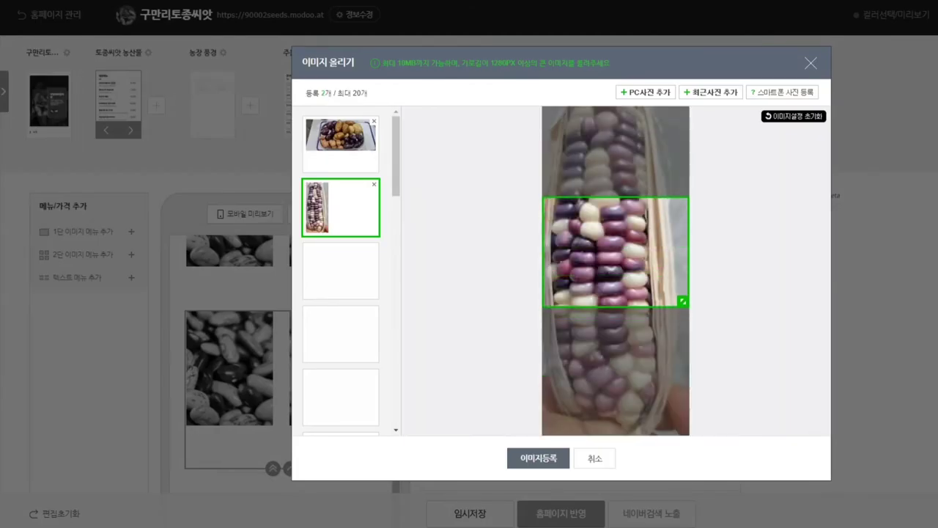
drag(683, 301, 682, 415)
drag(616, 305, 616, 249)
drag(682, 355, 671, 394)
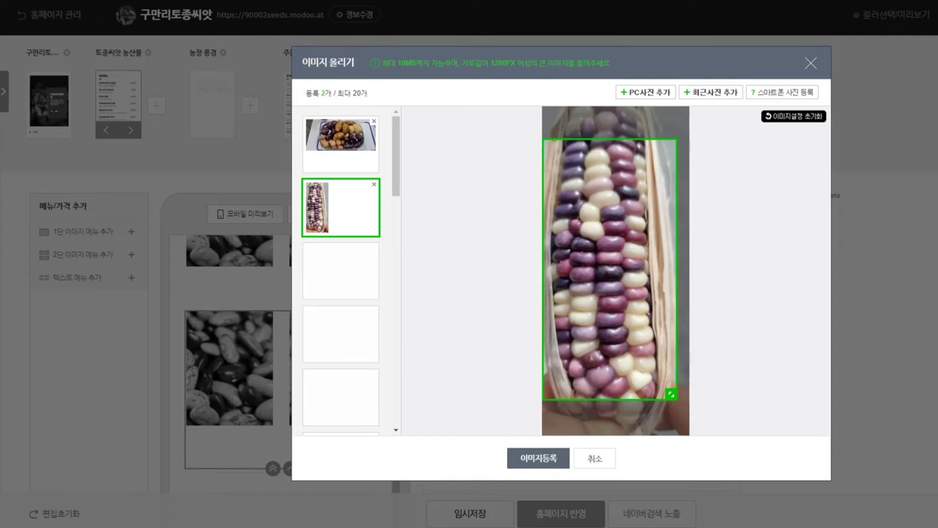
click(538, 458)
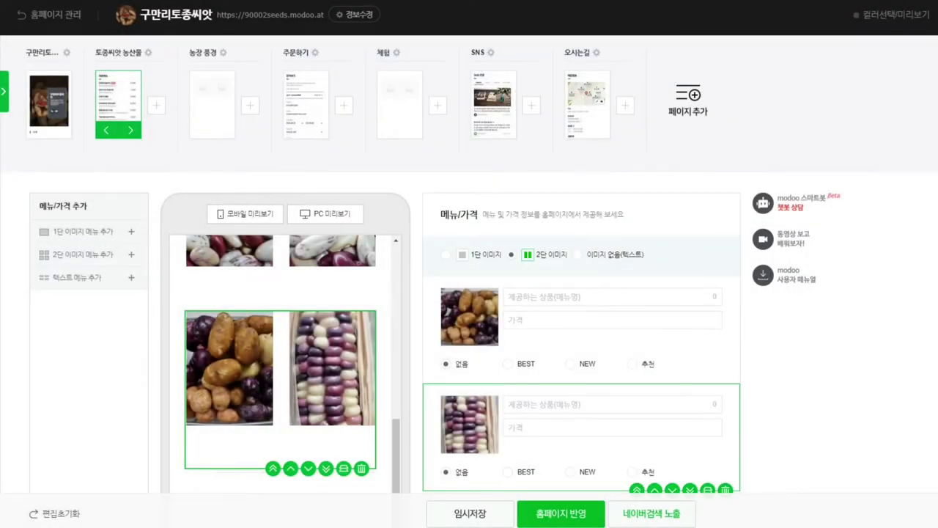
Step: Give another 2단 이미지 block two gourd-among-vines photos with adjusted crops
scroll(582, 437, down, 1)
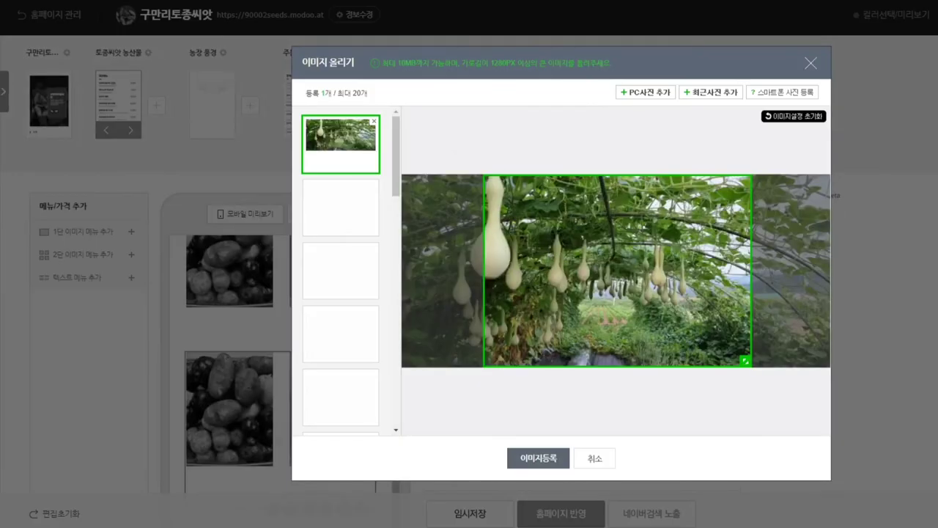
drag(618, 271, 576, 271)
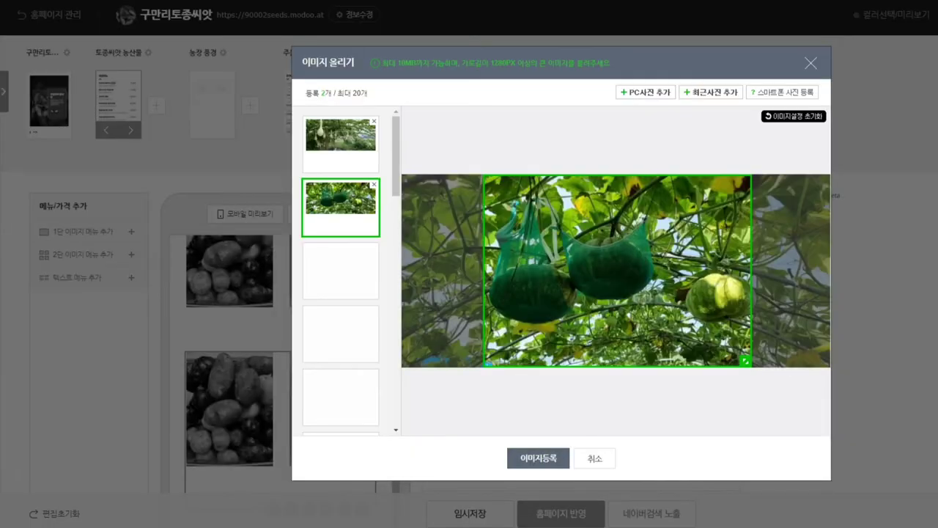
click(340, 139)
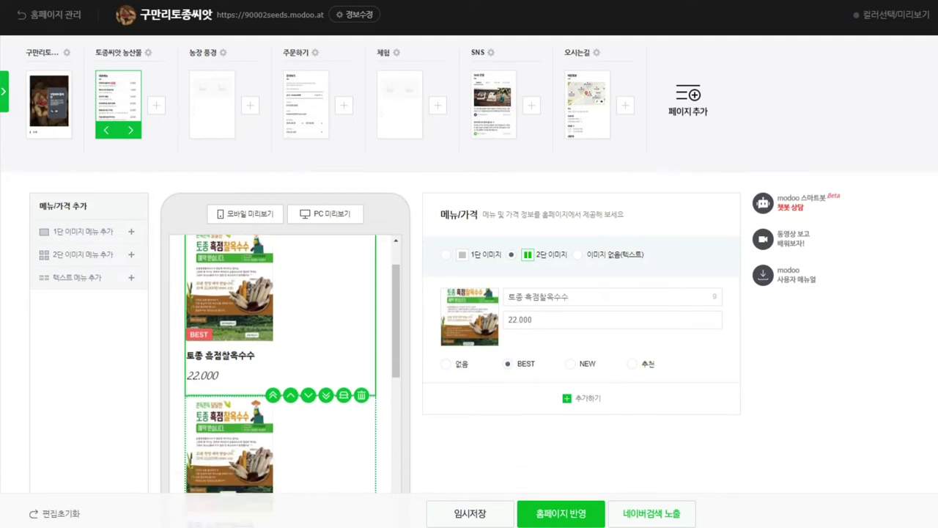
Step: Mark the first bean item as BEST and confirm the second bean item's image
click(509, 297)
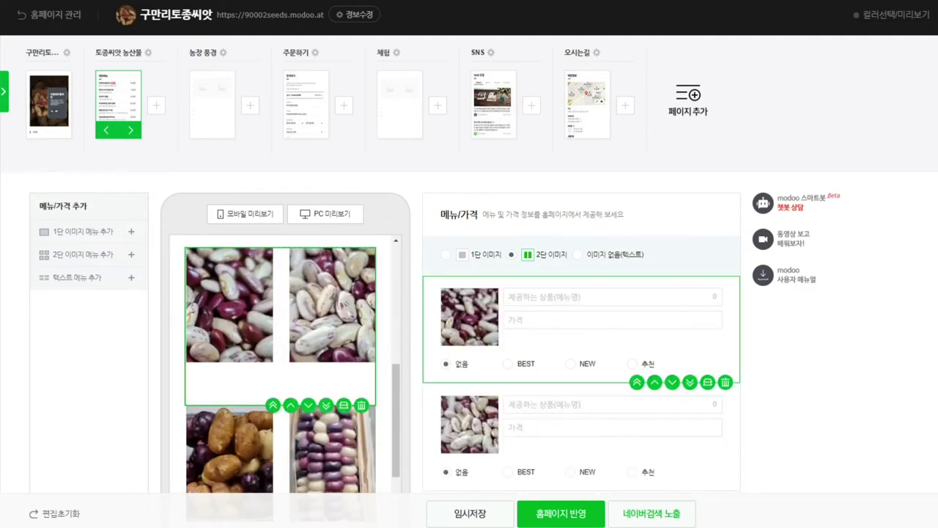
click(509, 319)
click(507, 363)
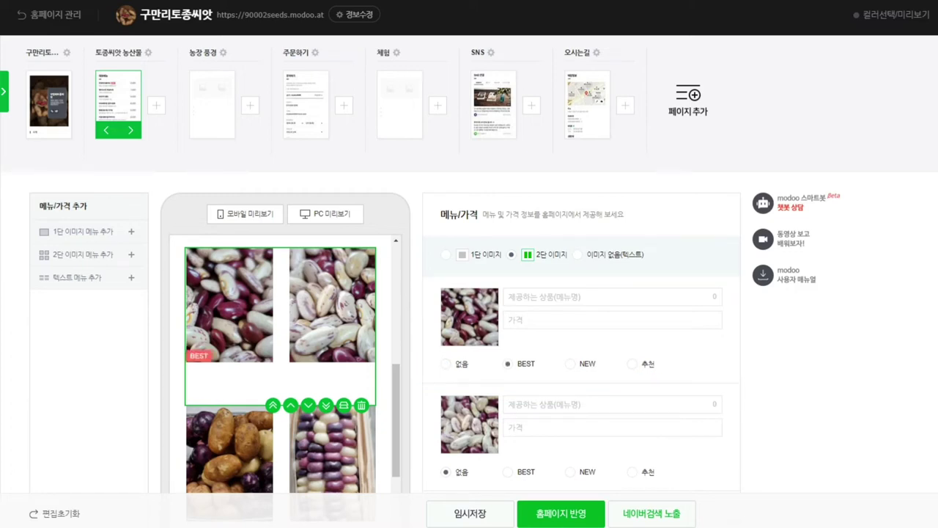
click(469, 424)
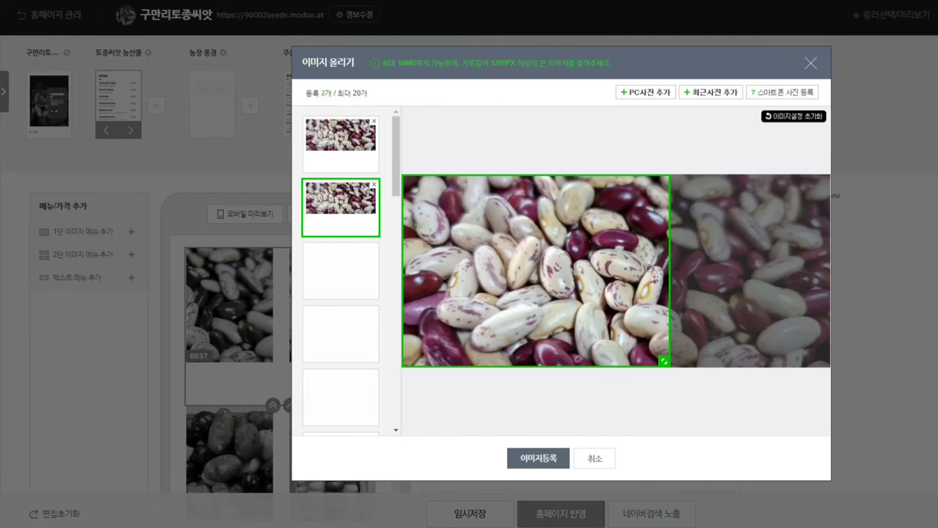
key(Return)
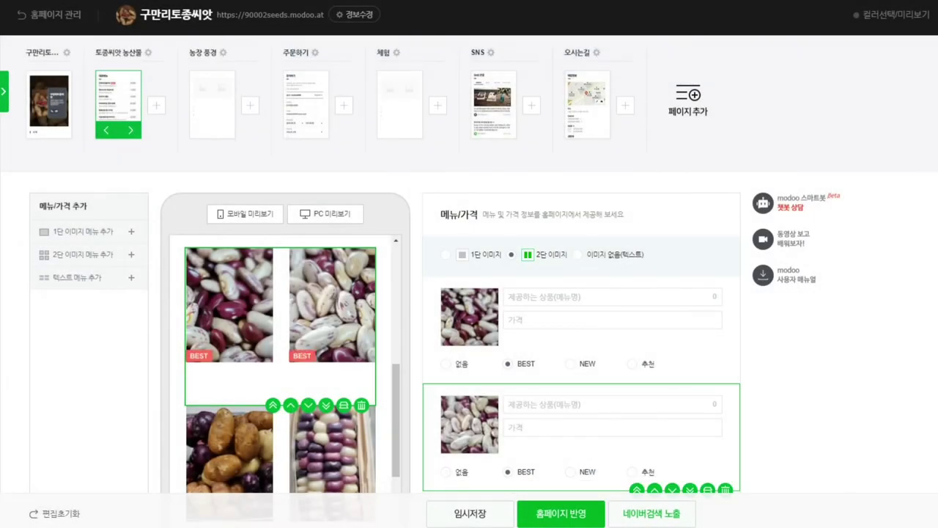
Step: Add BEST labels to the potato, corn and both gourd photos
click(229, 447)
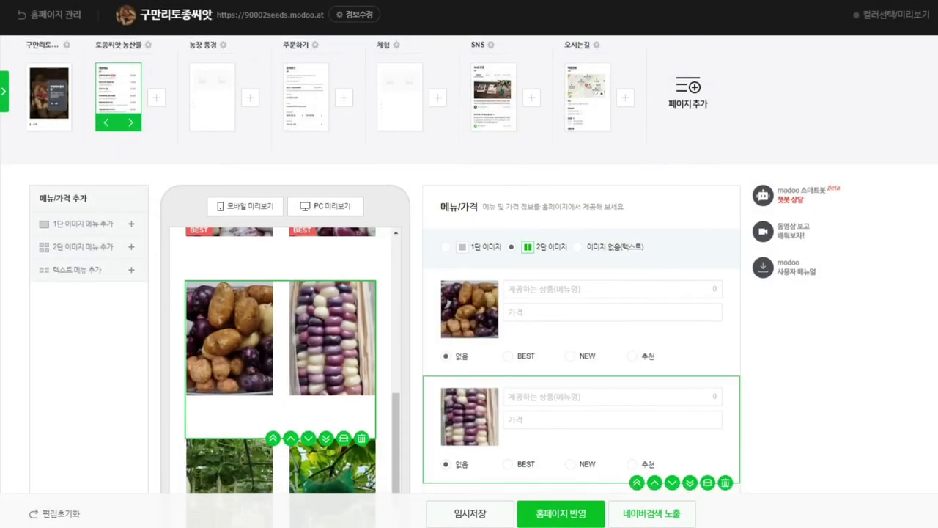
scroll(579, 308, down, 1)
click(507, 304)
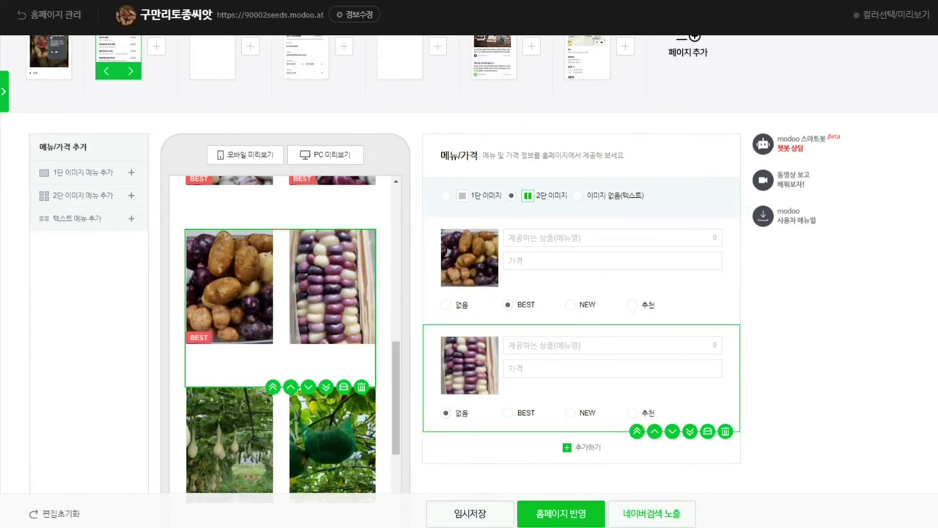
click(507, 413)
click(228, 440)
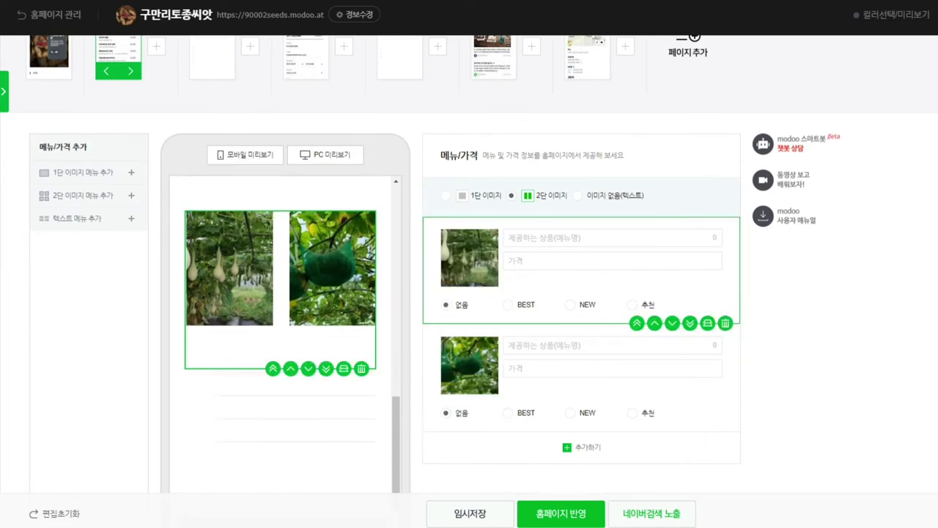
click(507, 304)
click(507, 413)
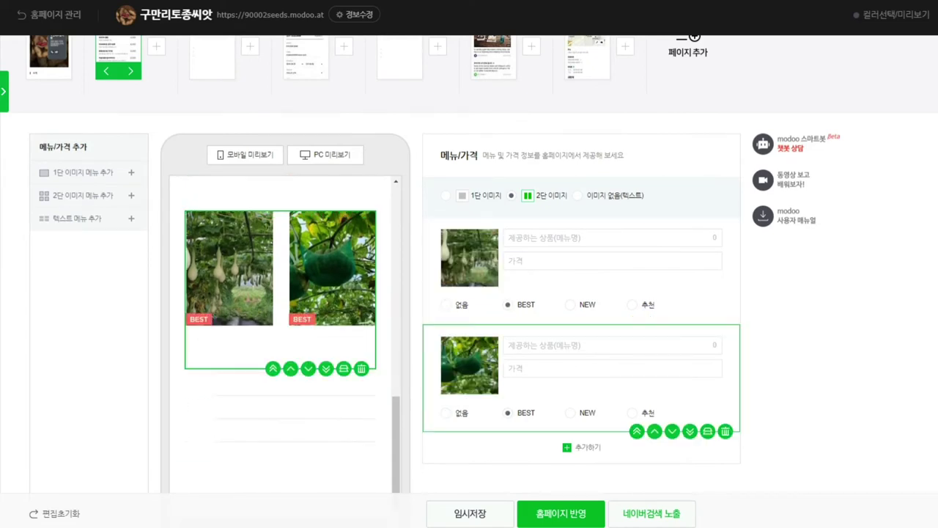
Step: Delete the empty text menu item below the gourd photos
click(280, 410)
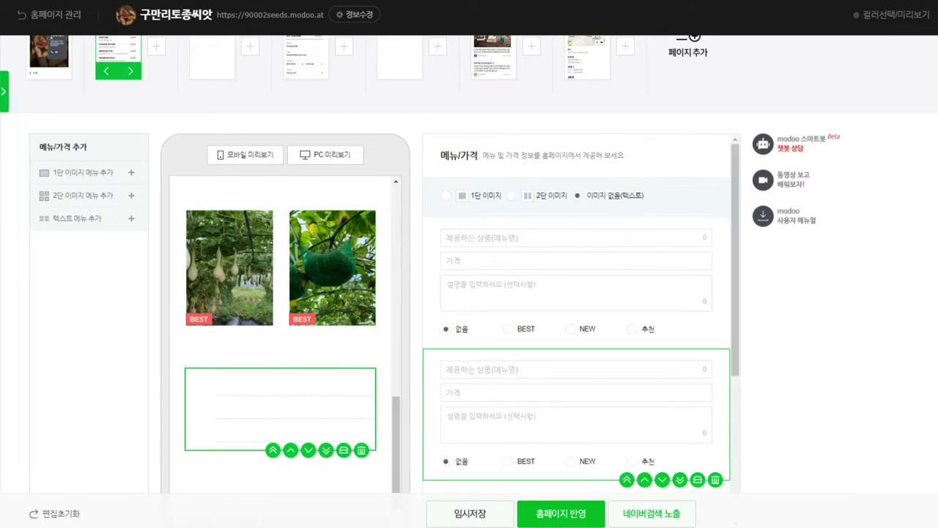
scroll(280, 330, down, 1)
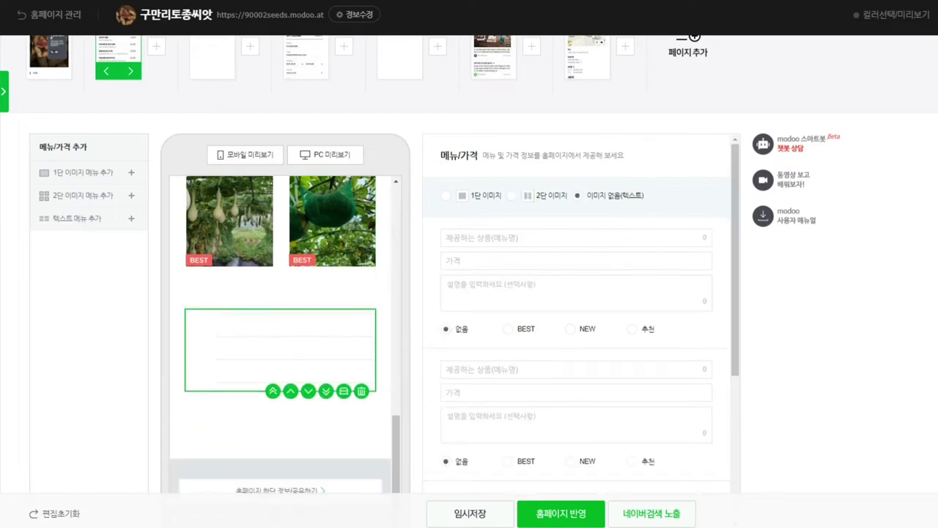
click(360, 390)
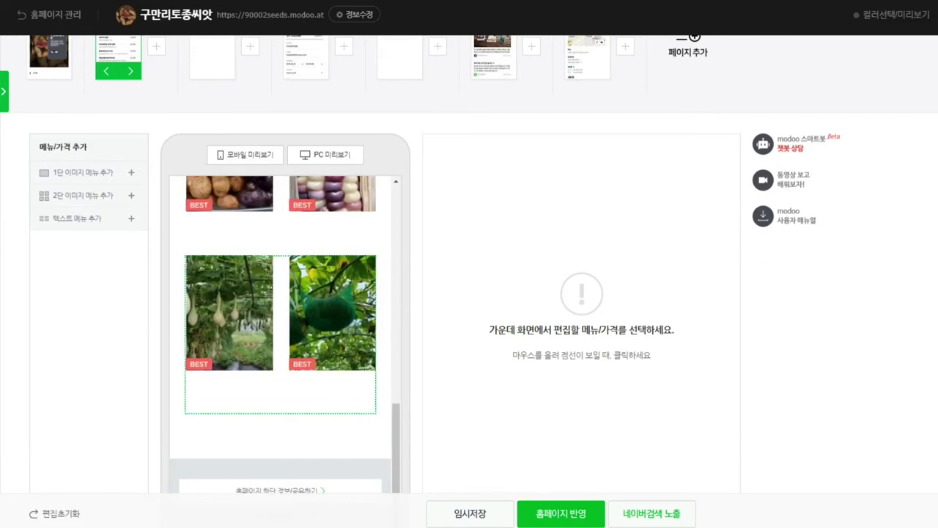
Step: Review the product items in the phone preview and dismiss the saved-content notice
scroll(280, 330, up, 1)
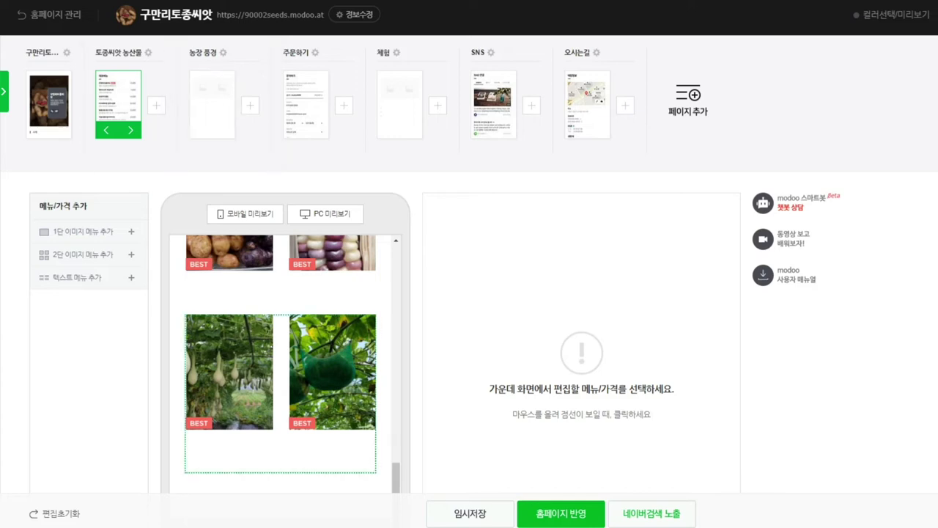
scroll(280, 382, down, 3)
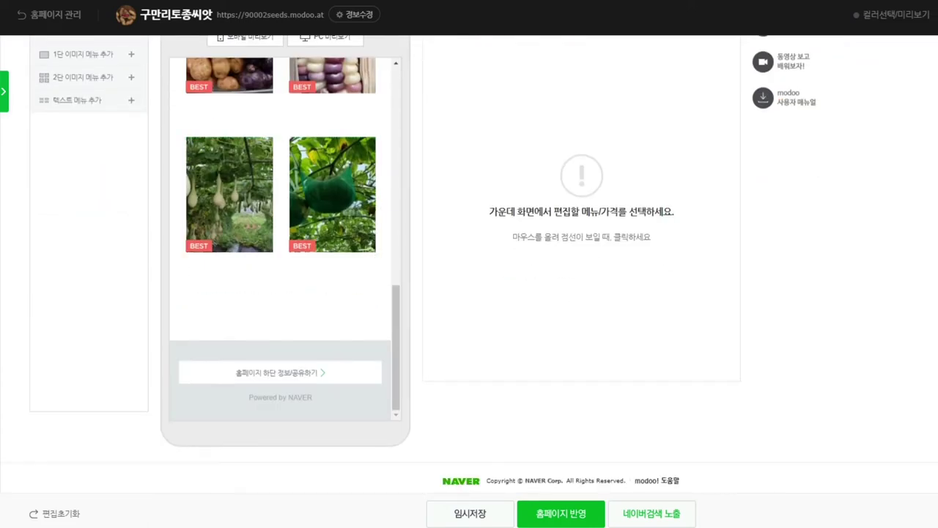
scroll(280, 242, up, 10)
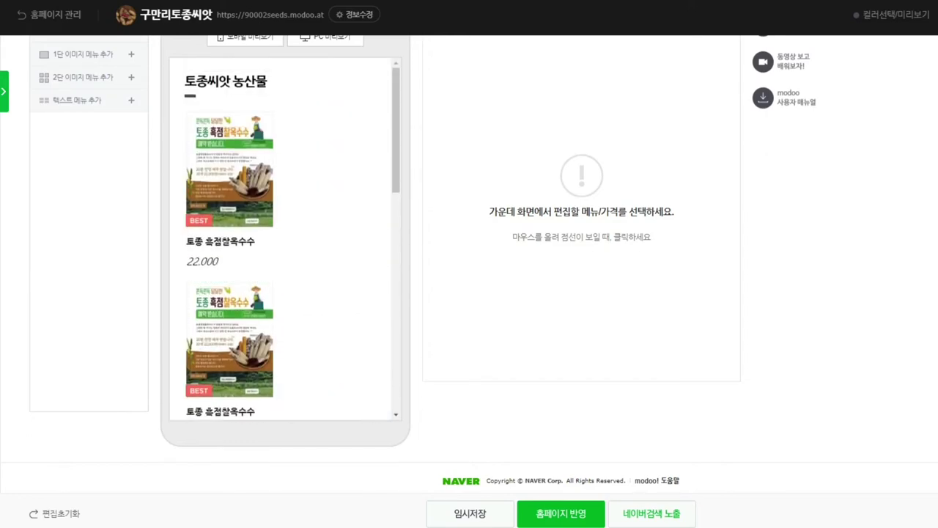
scroll(280, 293, down, 10)
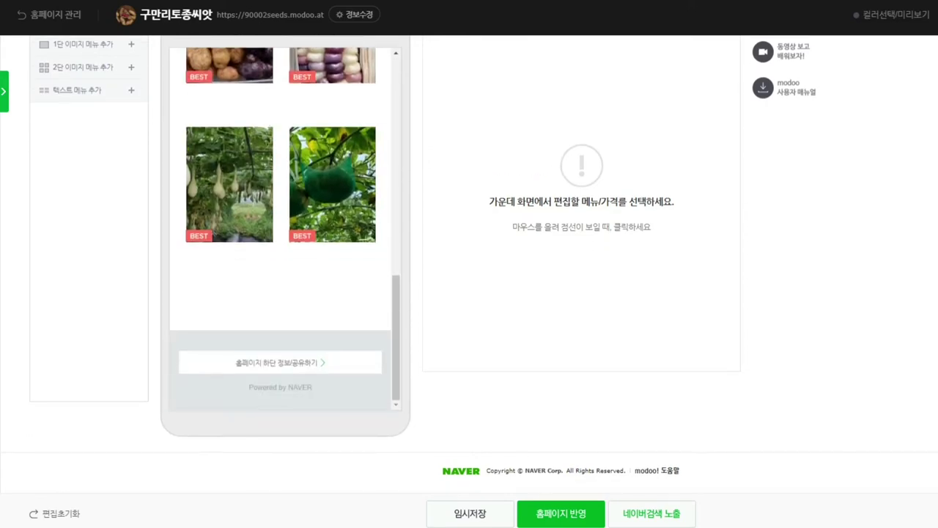
scroll(280, 242, up, 5)
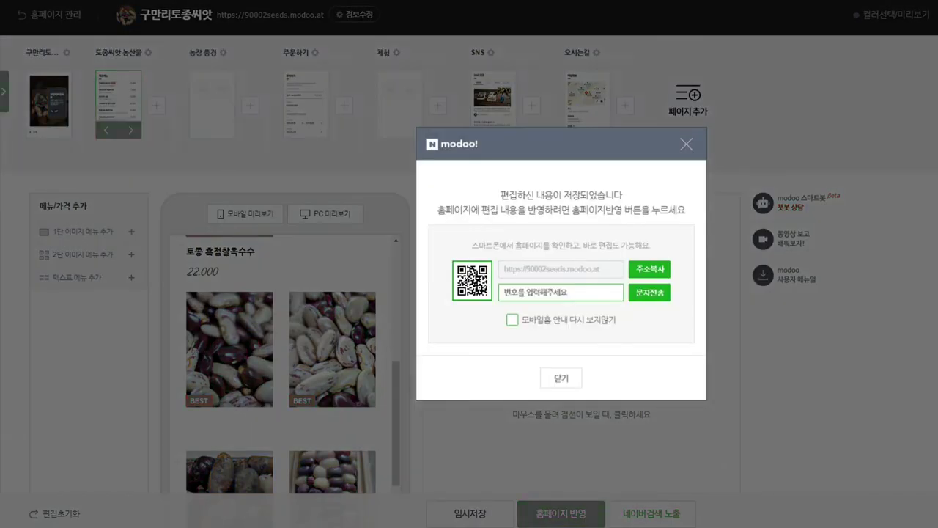
key(Escape)
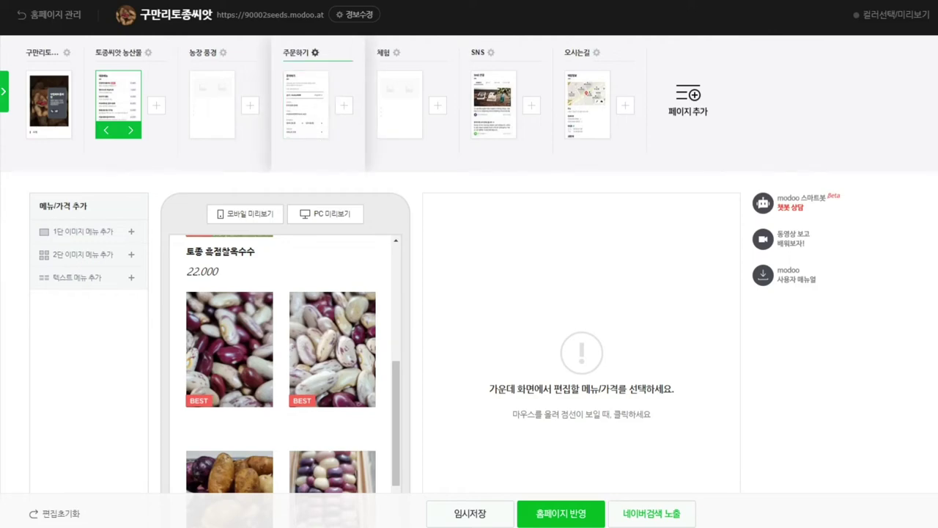
Step: Delete the 주문하기 page, then select the title line on the 농장 풍경 page
click(315, 52)
click(364, 106)
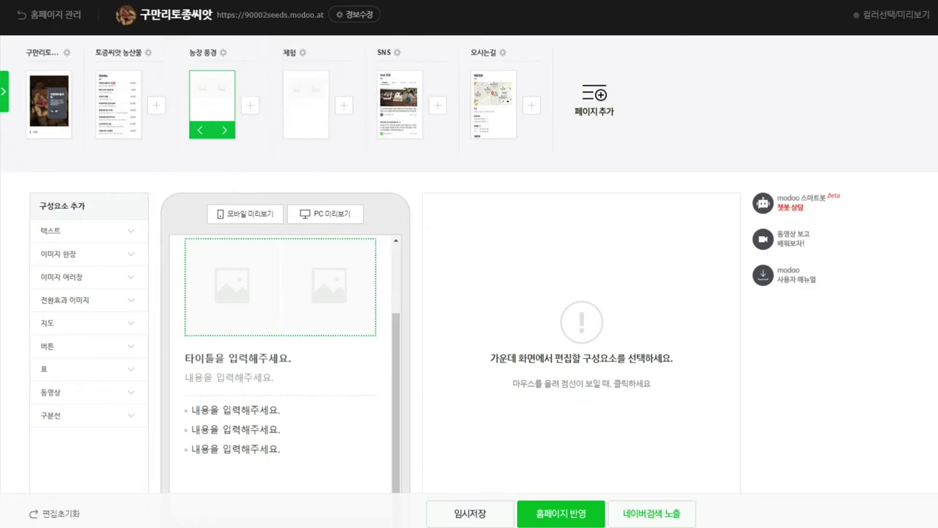
scroll(281, 308, up, 2)
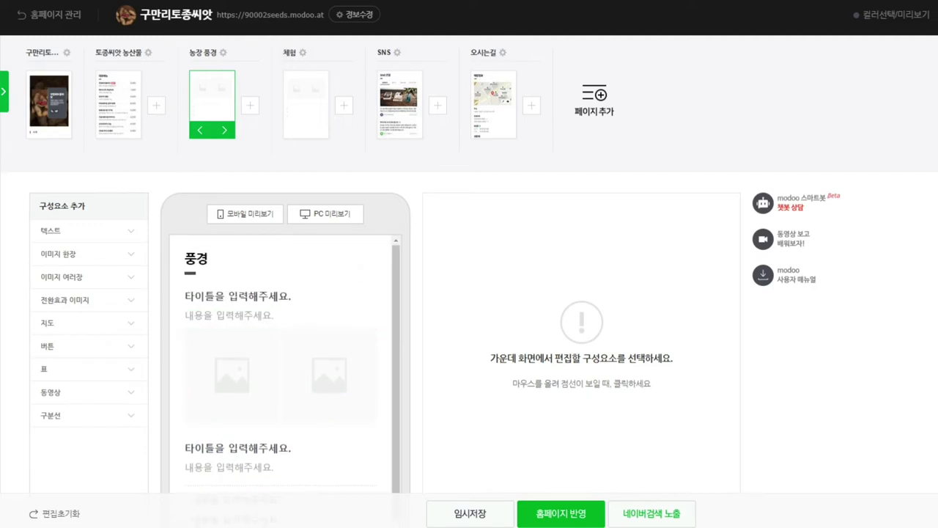
click(230, 315)
click(237, 296)
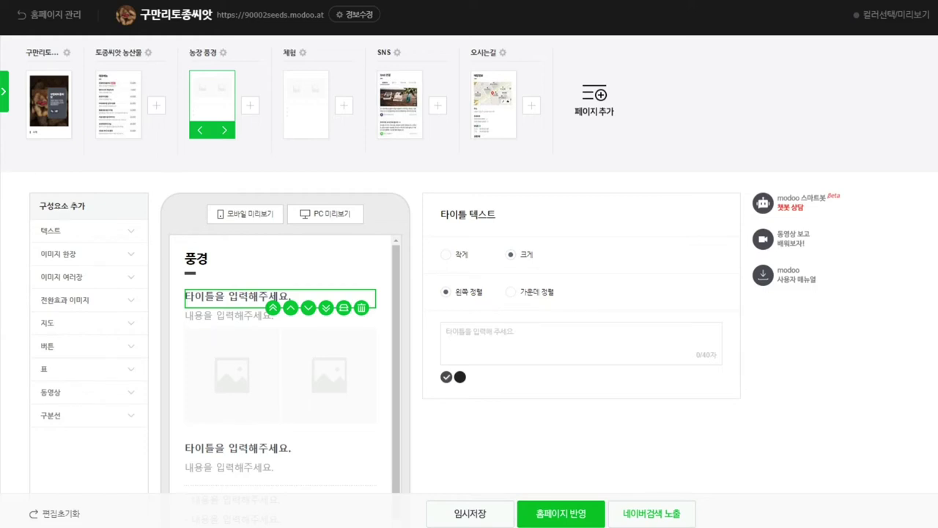
Step: Enter the page title 구만리토종씨앗 농장 in the 타이틀 텍스트 box
text(구만리톳)
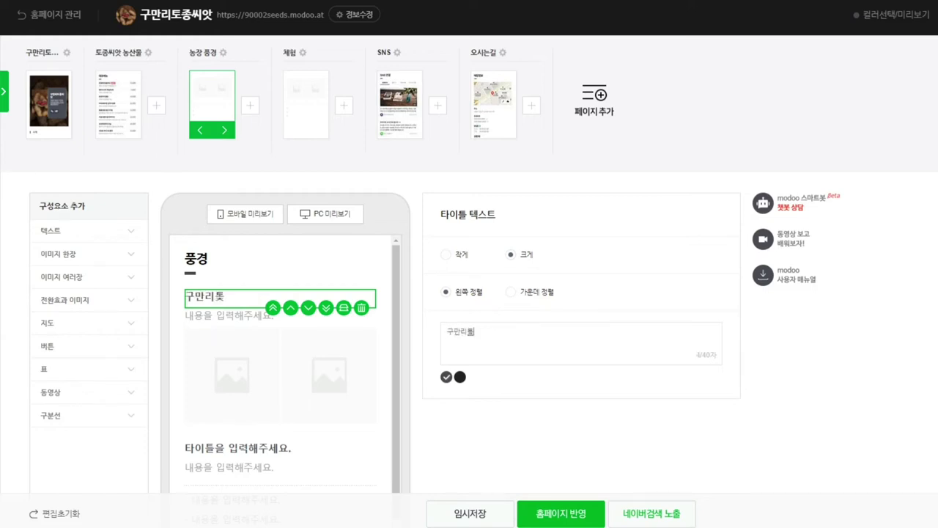
key(BackSpace)
text(토종씨앗 농장)
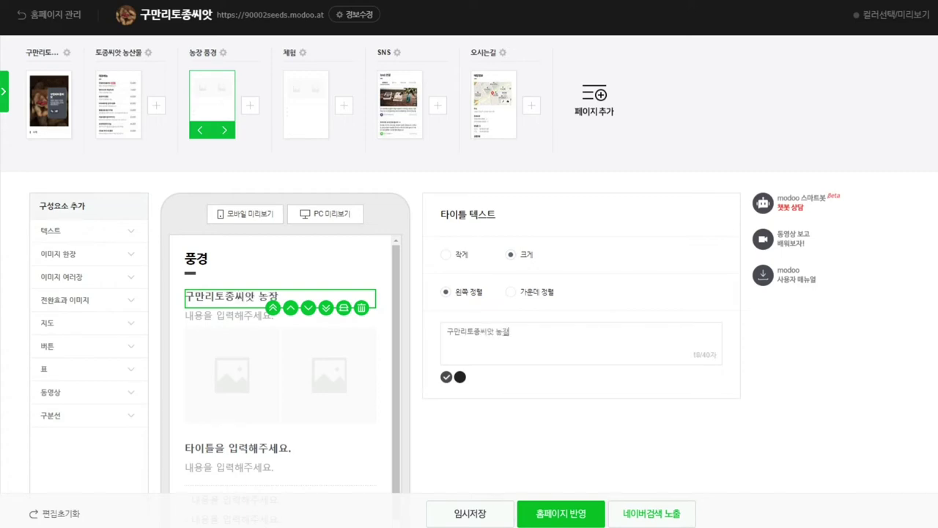
click(227, 316)
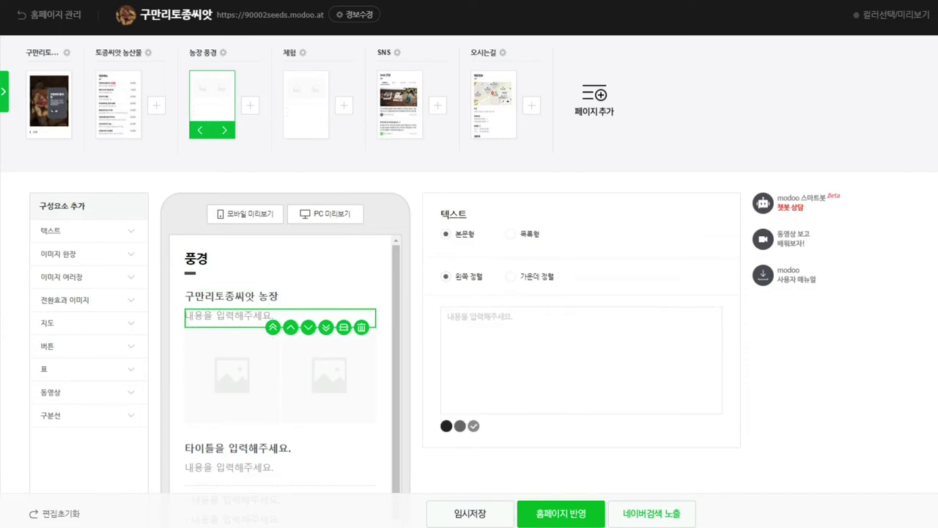
click(231, 296)
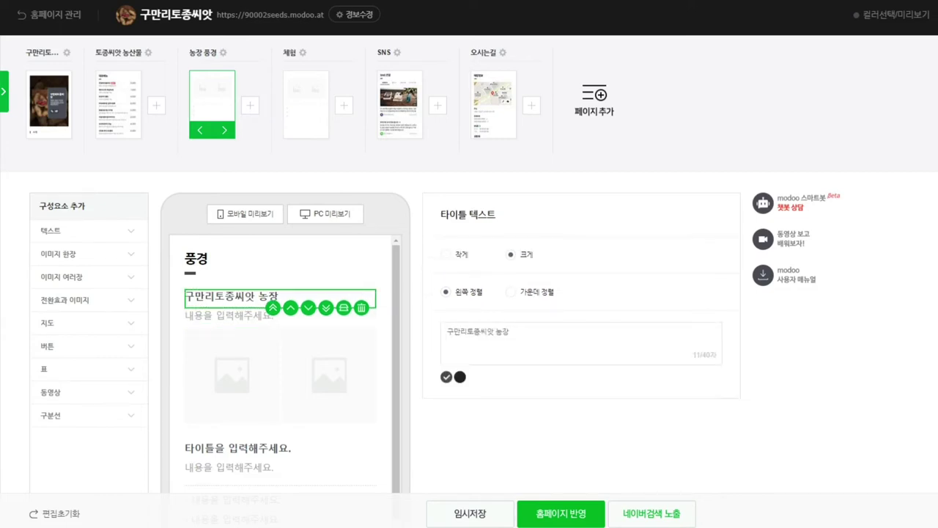
Step: Add black body text reading 구만리 토종씨앗 농장 beneath the title
click(227, 316)
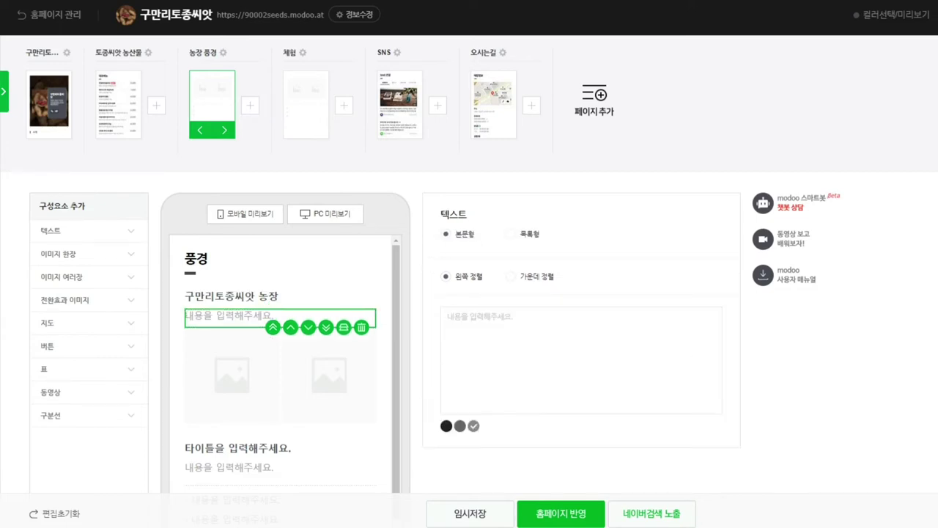
click(447, 316)
click(445, 425)
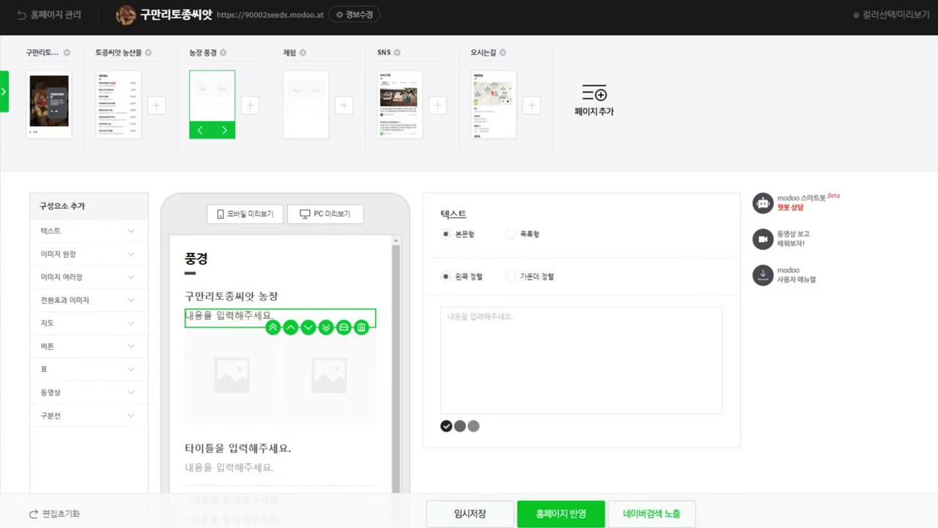
text(구만리 토종)
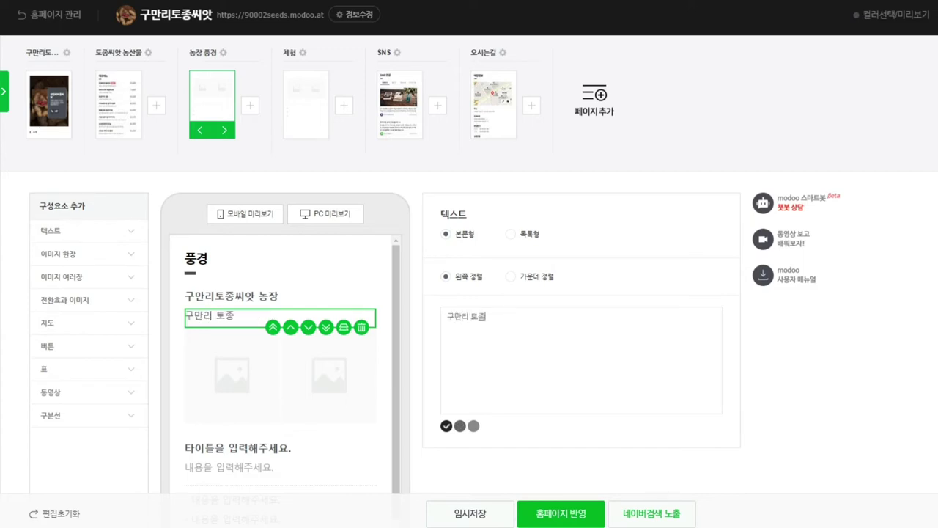
text(씨앗 농장)
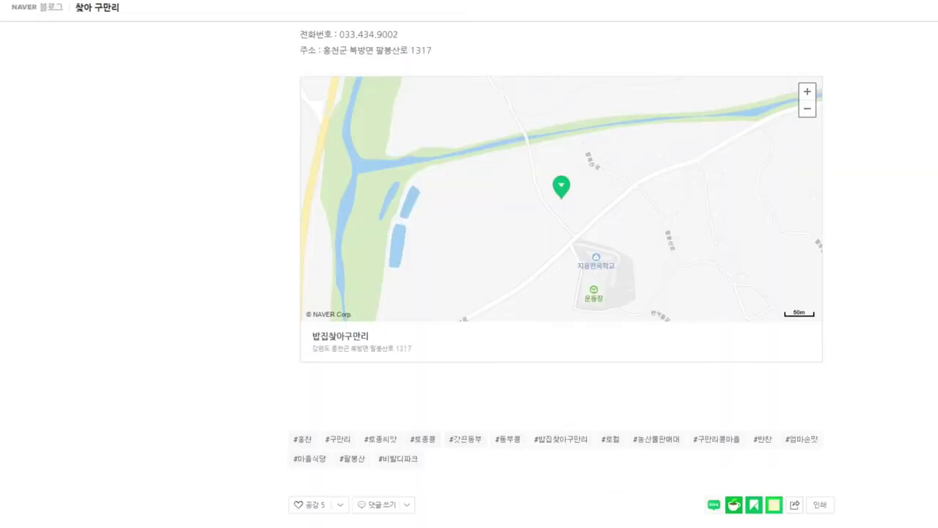
Step: Scroll up through the Naver Blog seed post for reference
scroll(469, 264, up, 5)
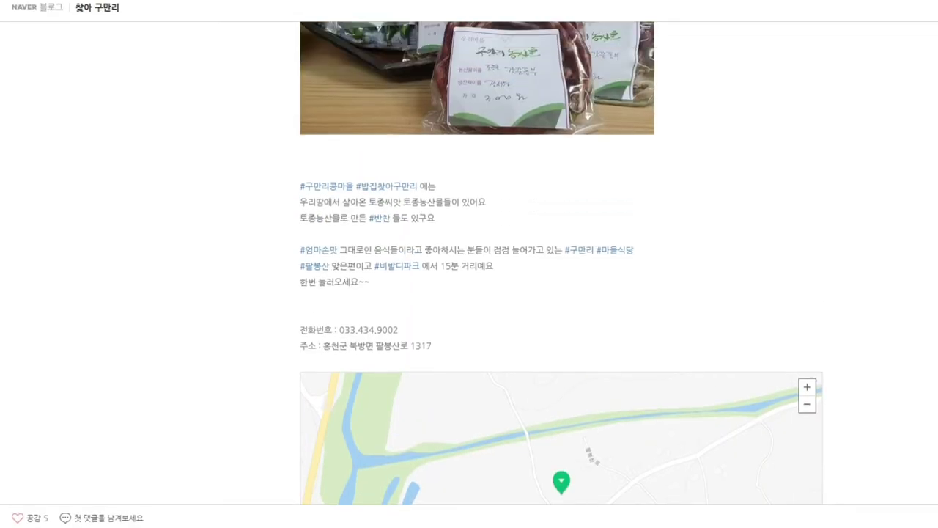
scroll(562, 263, up, 10)
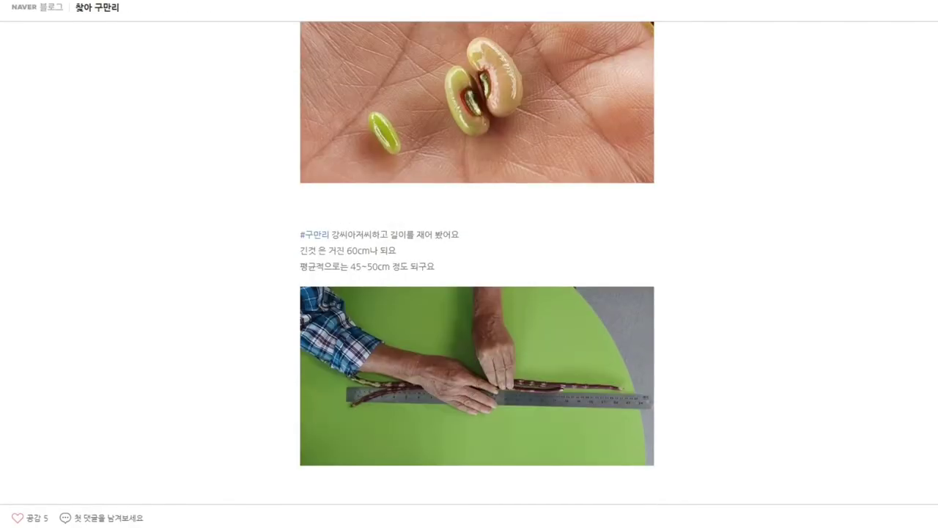
scroll(477, 264, up, 10)
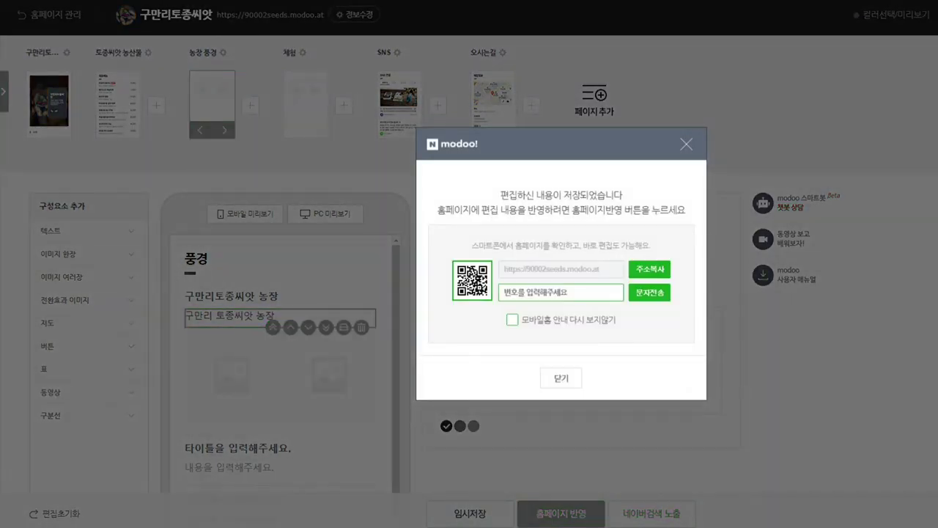
Step: Copy the 소개/공지 한마디 introduction text from the homepage's first page
key(Escape)
click(49, 105)
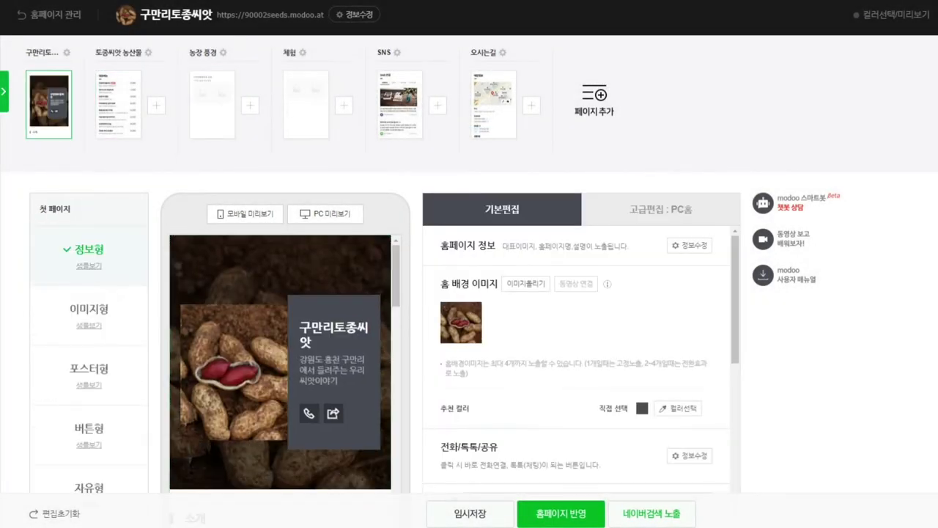
scroll(579, 359, down, 6)
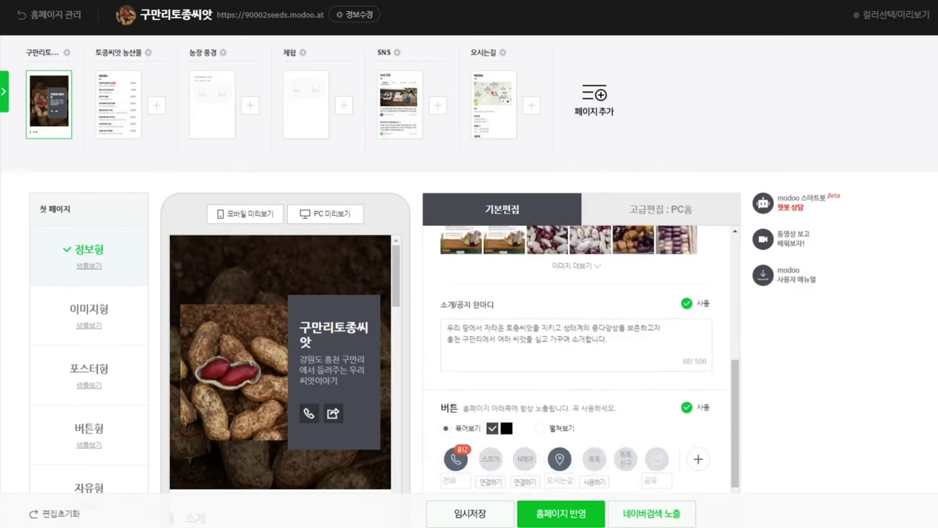
key(ctrl+a)
key(ctrl+c)
Step: Paste the 홍천 구만리 native-seed introduction on a new line in the 농장 풍경 text, then select its photo block
click(212, 104)
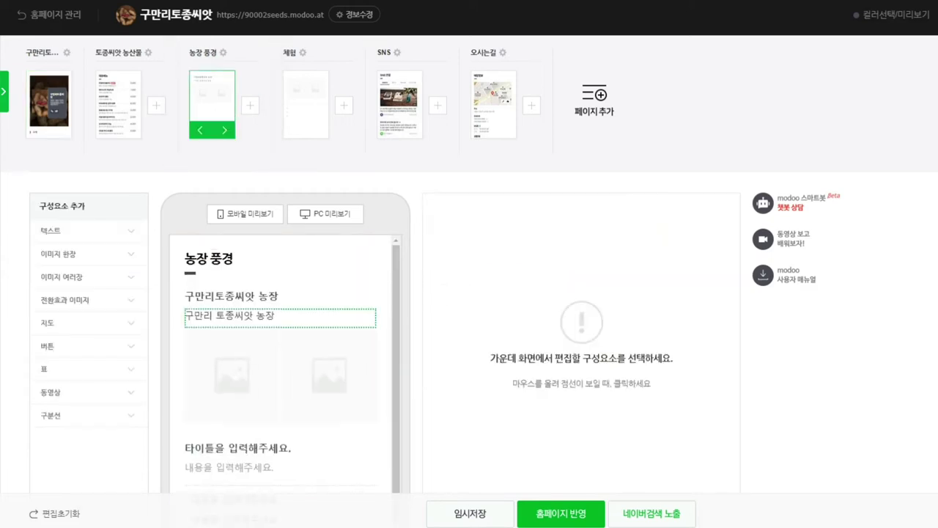
click(229, 317)
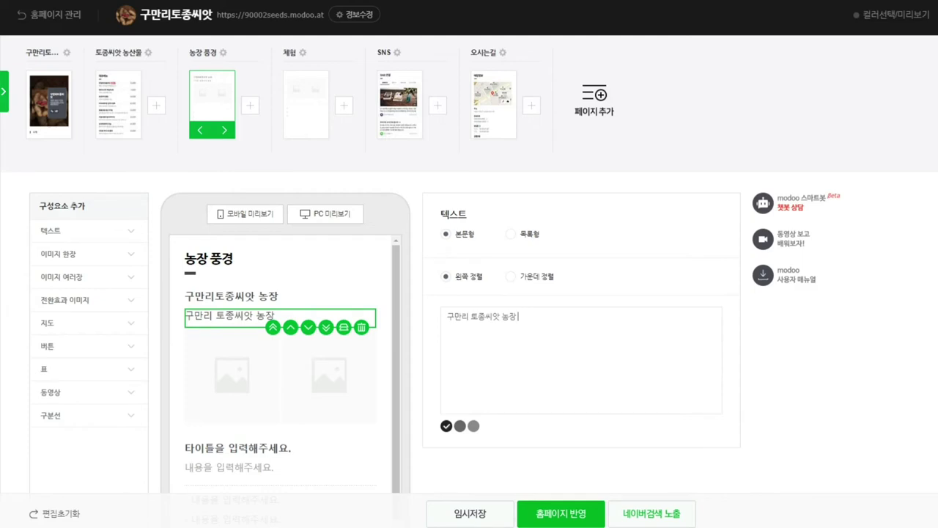
key(Return)
key(ctrl+v)
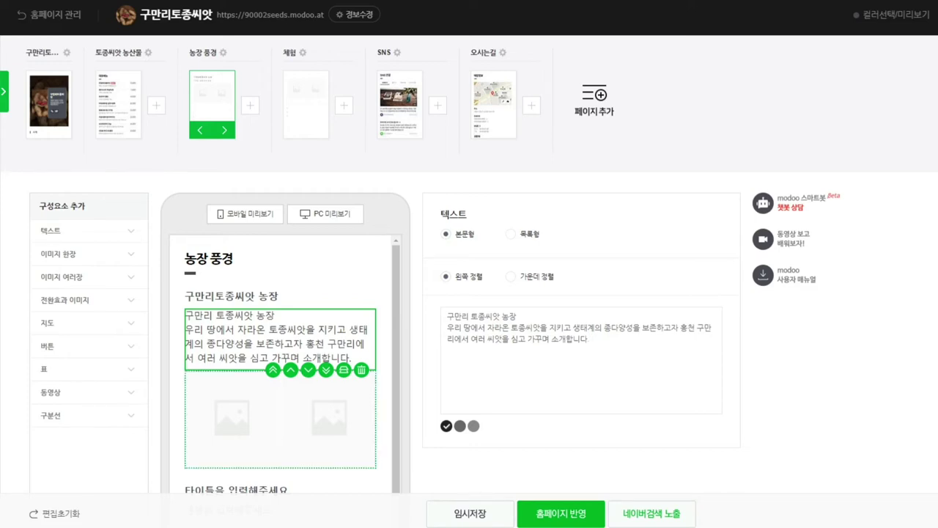
click(280, 418)
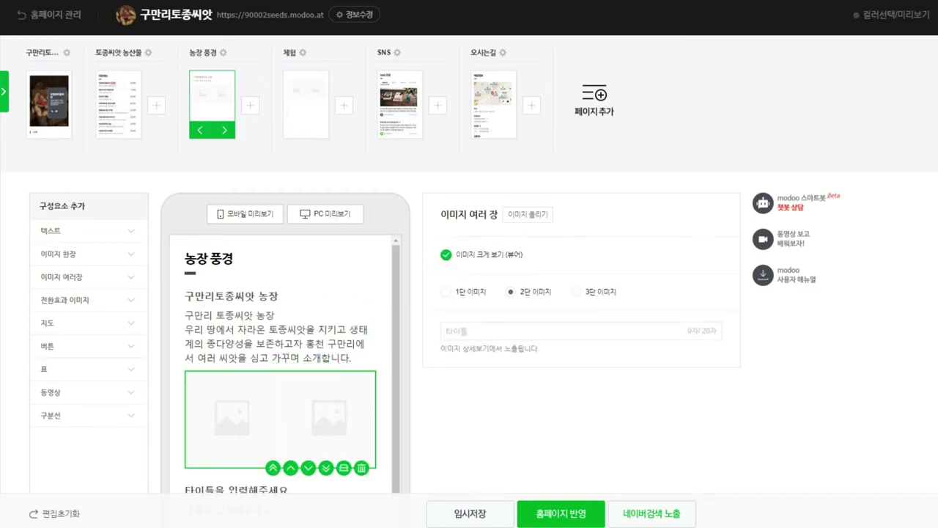
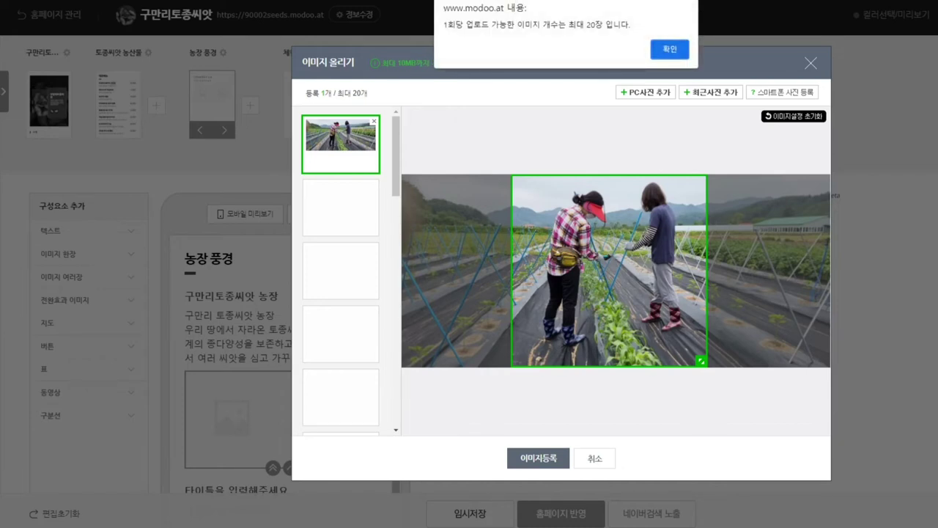
Step: Dismiss the 20-image upload limit notice so the farm photos load
click(657, 49)
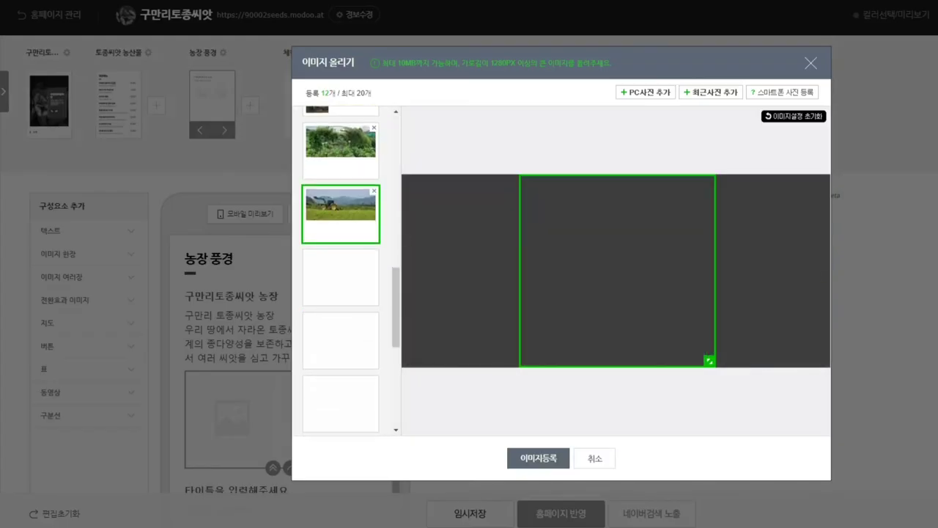
Step: Adjust the square crops on the farmers, bean-flower, bean-field, potato and pumpkin photos
scroll(341, 271, up, 5)
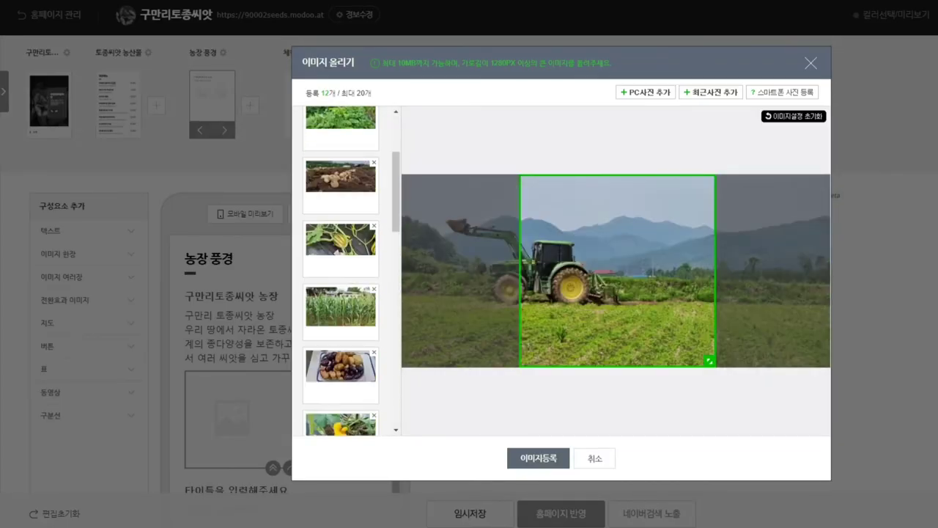
click(341, 139)
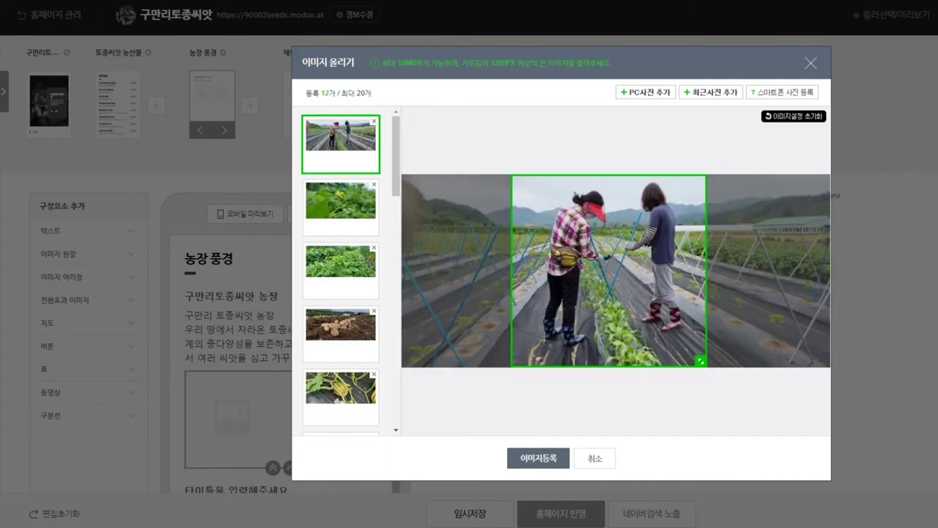
mouse_move(608, 271)
mouse_down()
mouse_move(537, 271)
mouse_move(652, 271)
mouse_move(568, 271)
mouse_move(619, 271)
mouse_up()
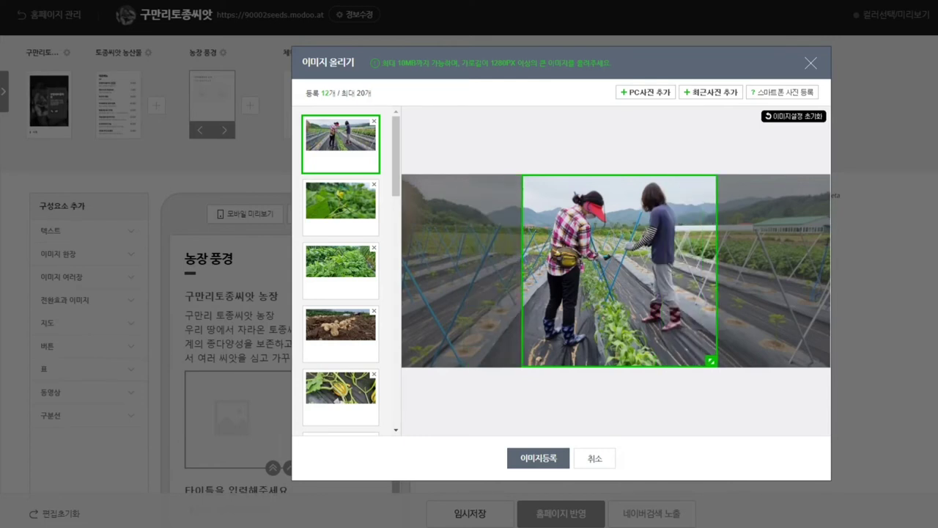
click(341, 207)
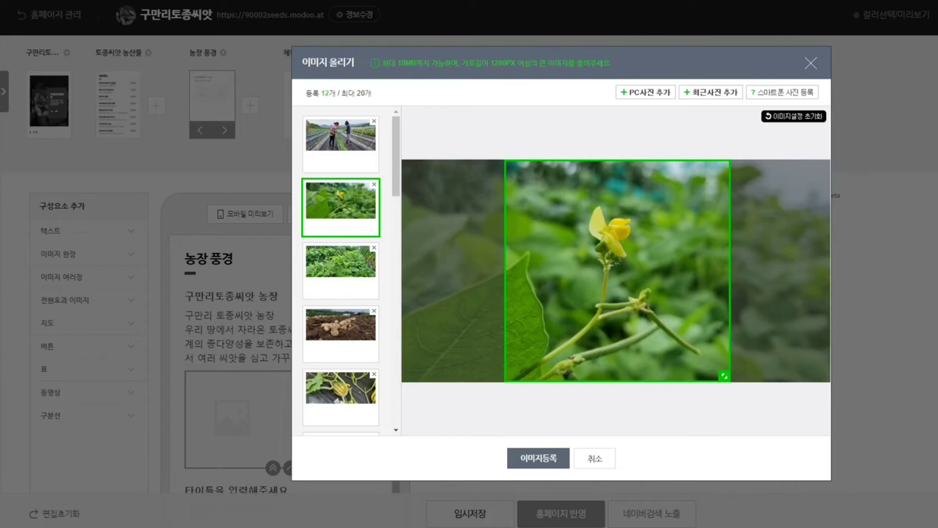
drag(611, 270, 582, 271)
click(341, 271)
click(341, 271)
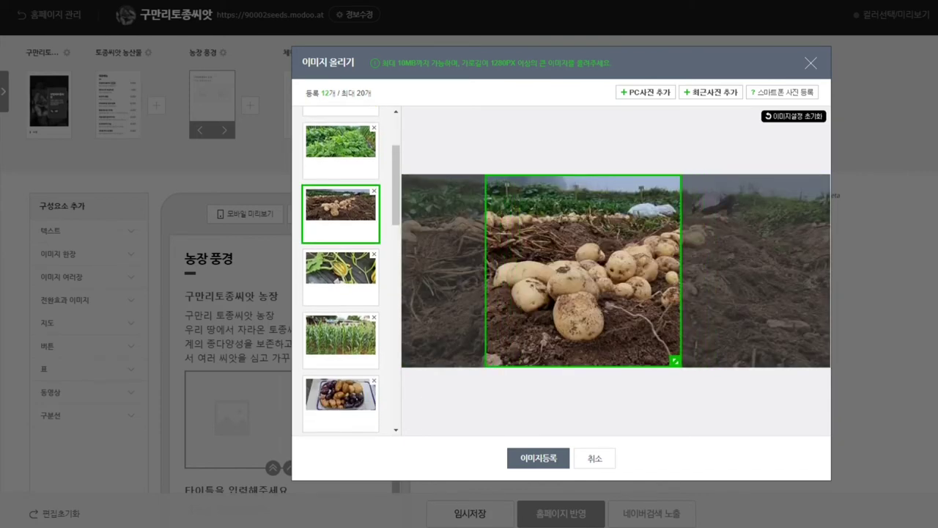
click(341, 272)
drag(617, 270, 582, 270)
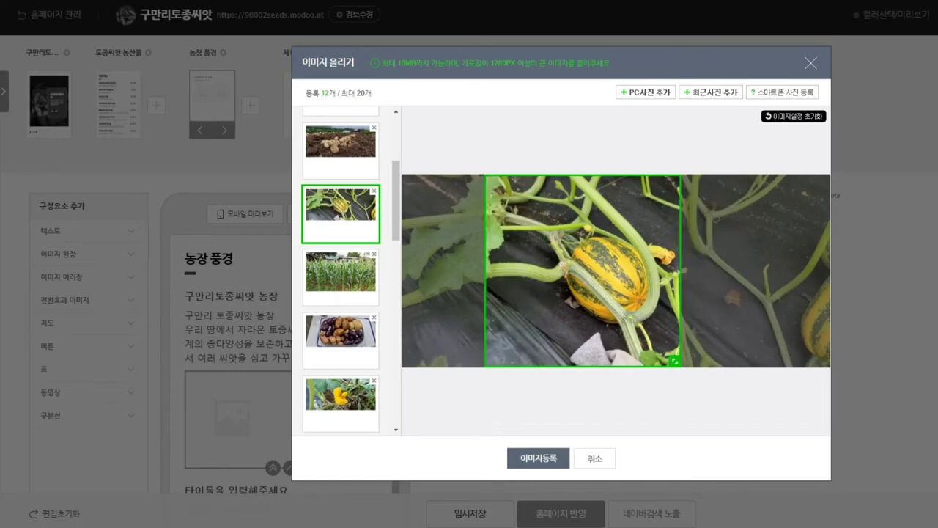
Step: Shrink the corn photo's crop box and move it to the right-hand portion
click(341, 271)
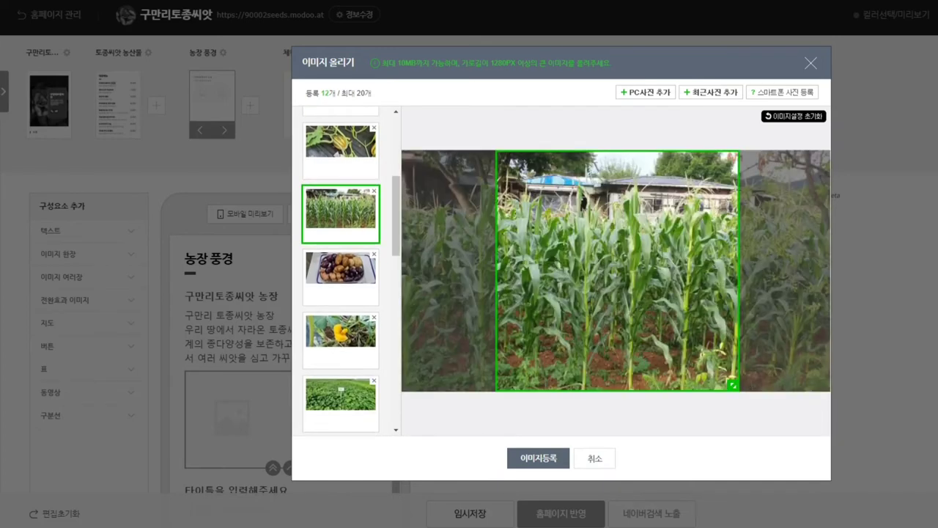
drag(617, 271, 594, 271)
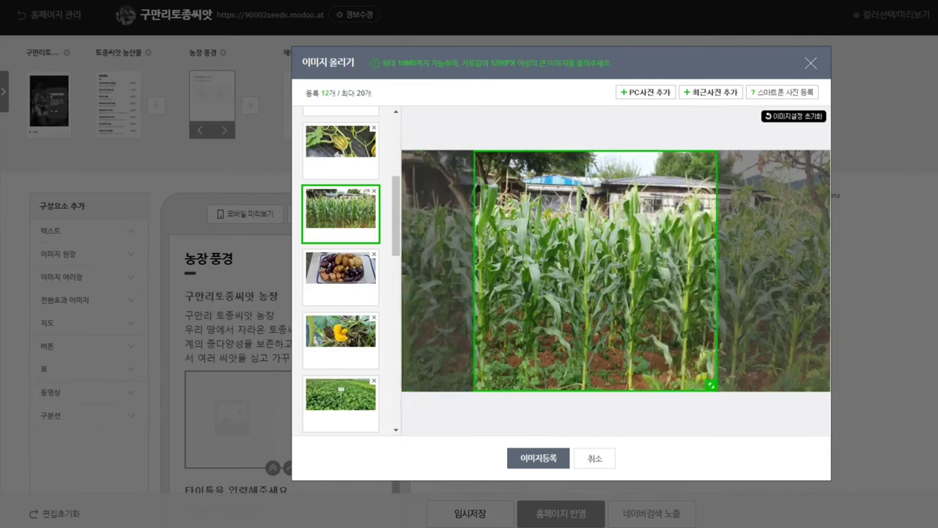
drag(711, 385, 645, 332)
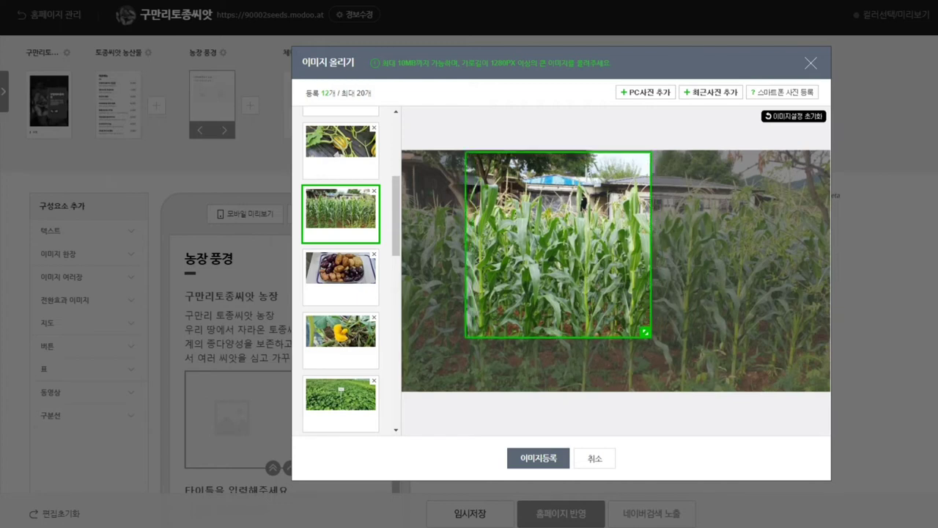
drag(558, 244, 722, 276)
click(341, 270)
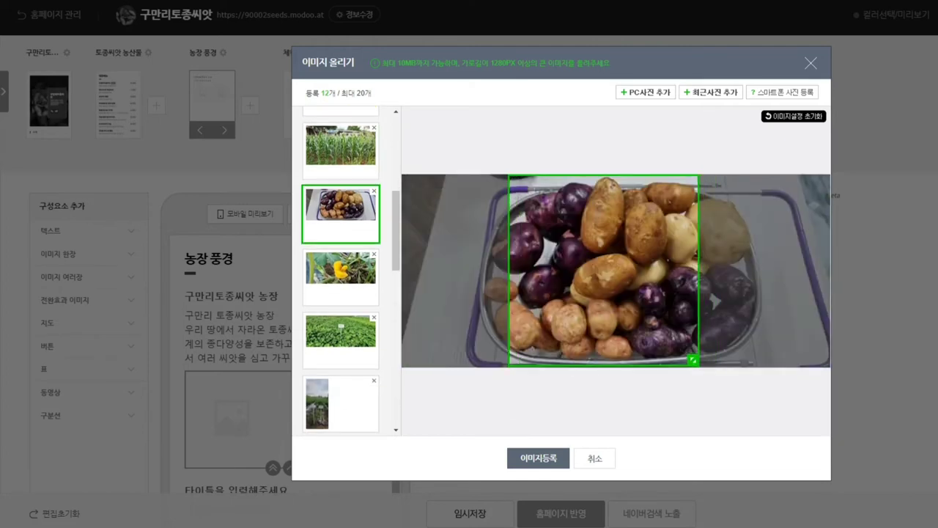
Step: Shift the potato basket photo's crop toward its right side
mouse_move(603, 271)
mouse_down()
mouse_move(653, 270)
mouse_move(592, 271)
mouse_move(605, 270)
mouse_up()
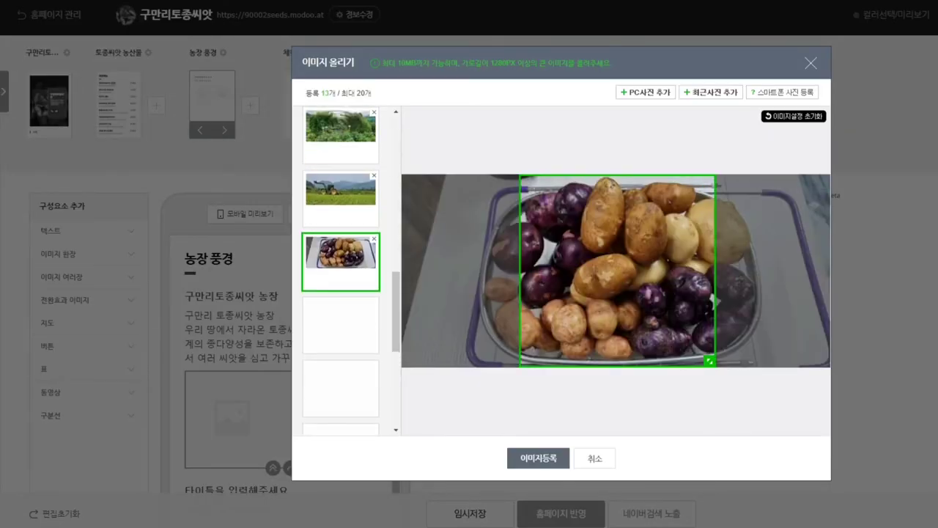
scroll(341, 272, up, 5)
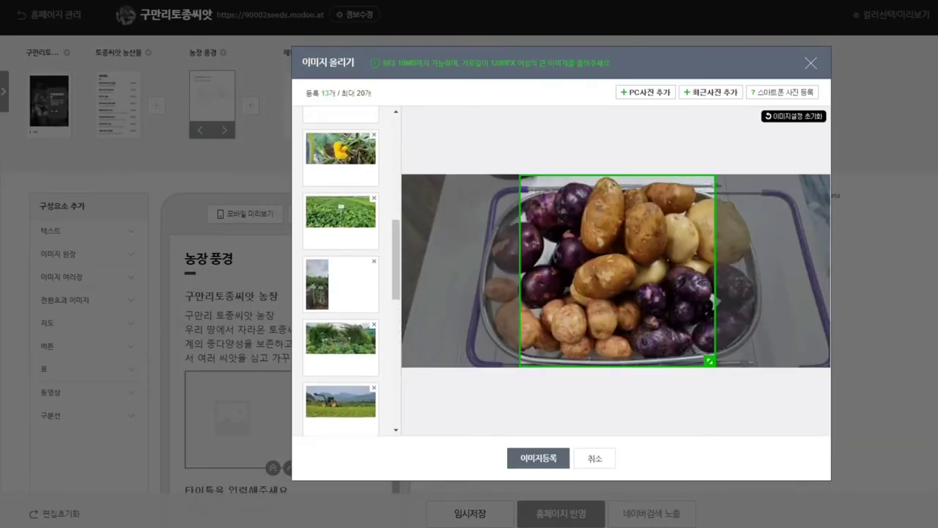
scroll(341, 272, down, 10)
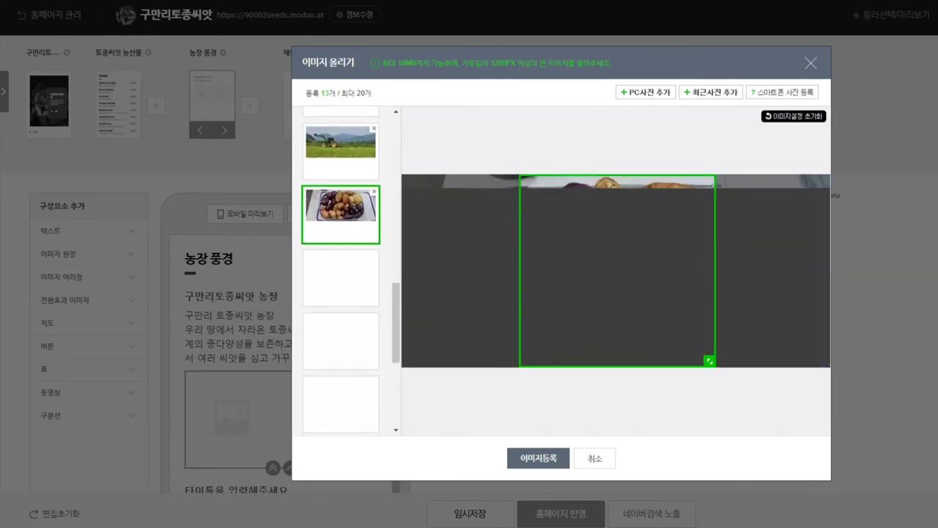
scroll(341, 271, down, 4)
scroll(341, 271, up, 1)
click(341, 209)
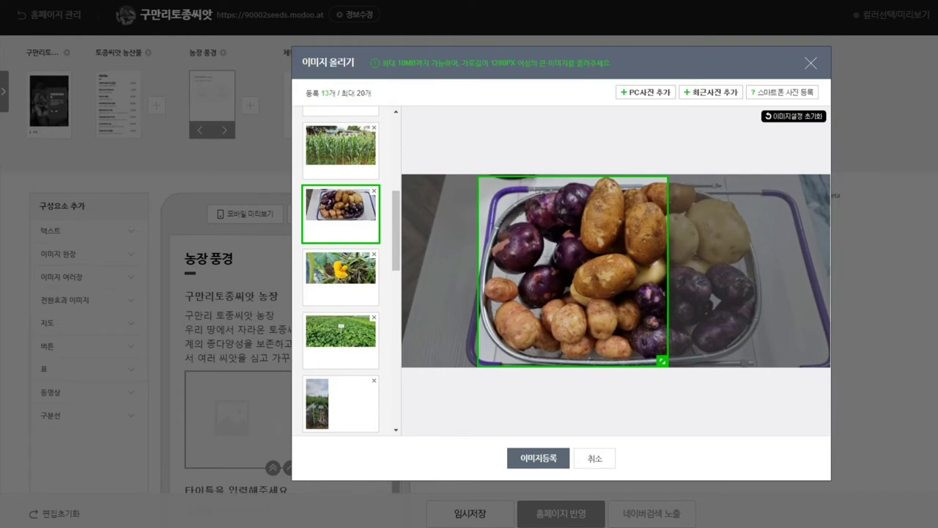
drag(341, 212, 341, 278)
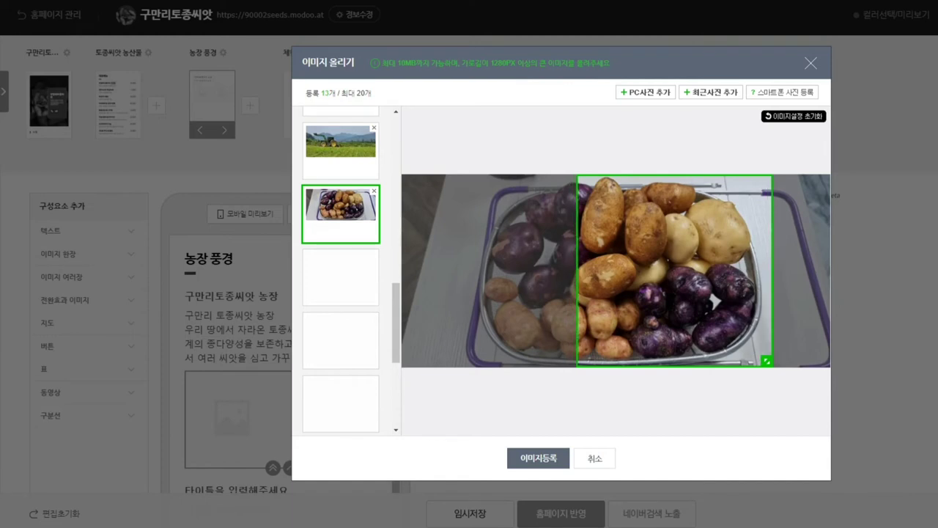
scroll(341, 272, up, 4)
drag(341, 429, 340, 238)
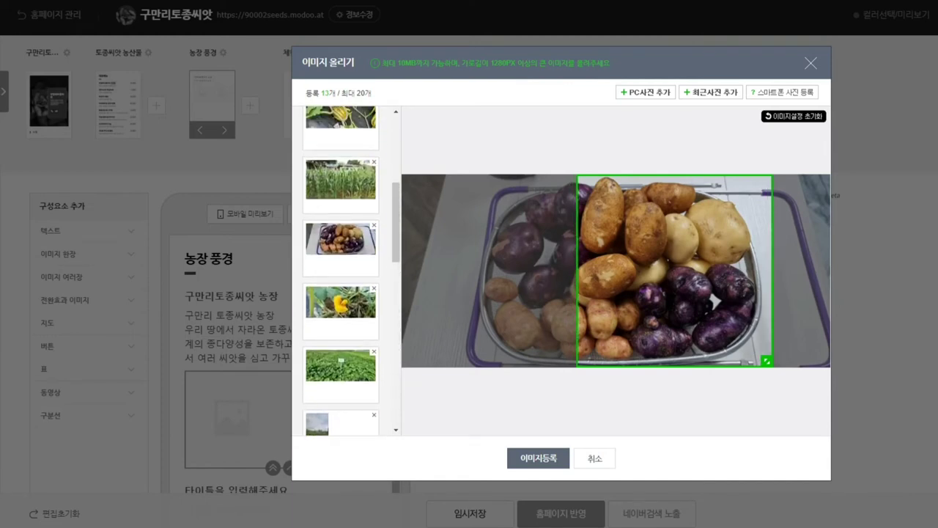
Step: Review the crops on the yellow flower, green field, tall vertical and greenhouse photos
click(341, 302)
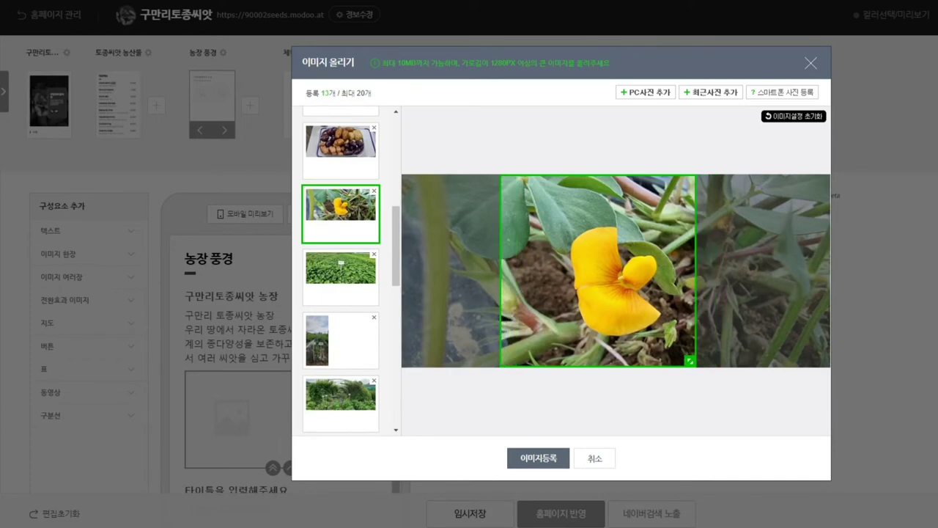
click(341, 277)
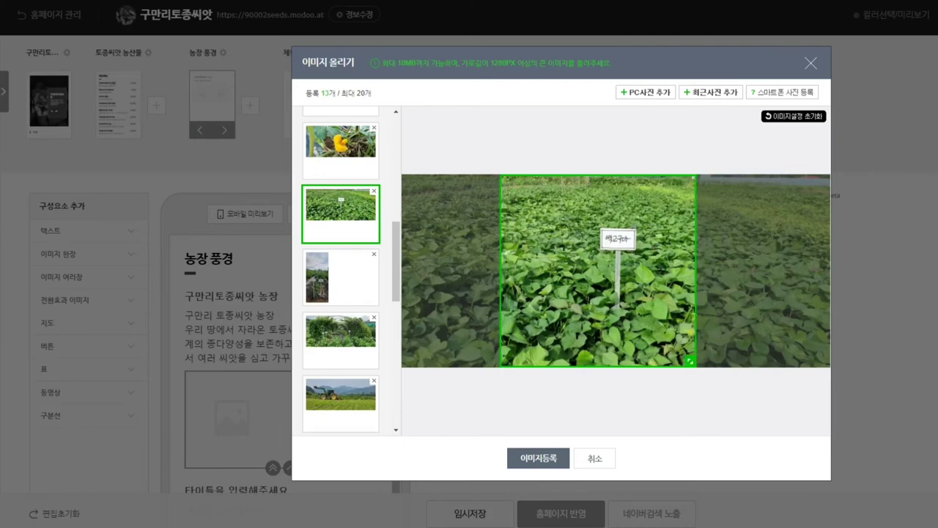
click(341, 277)
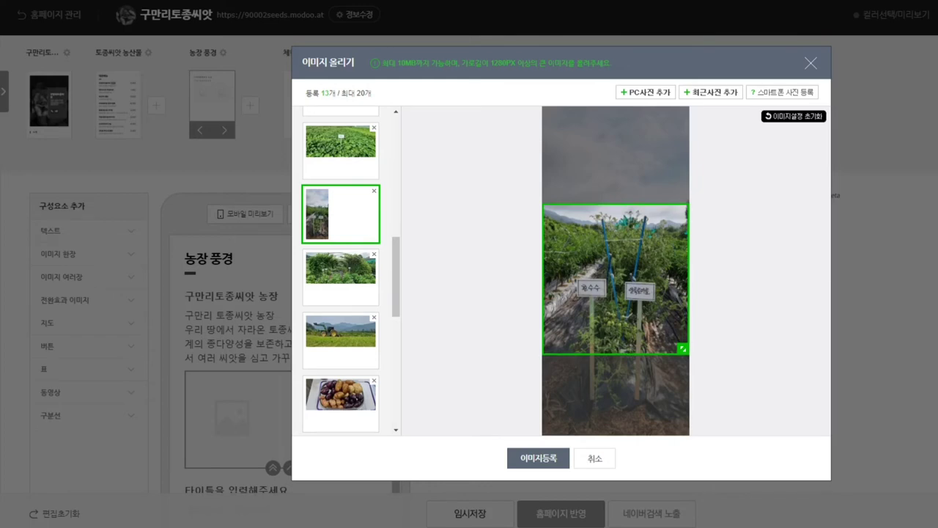
click(341, 277)
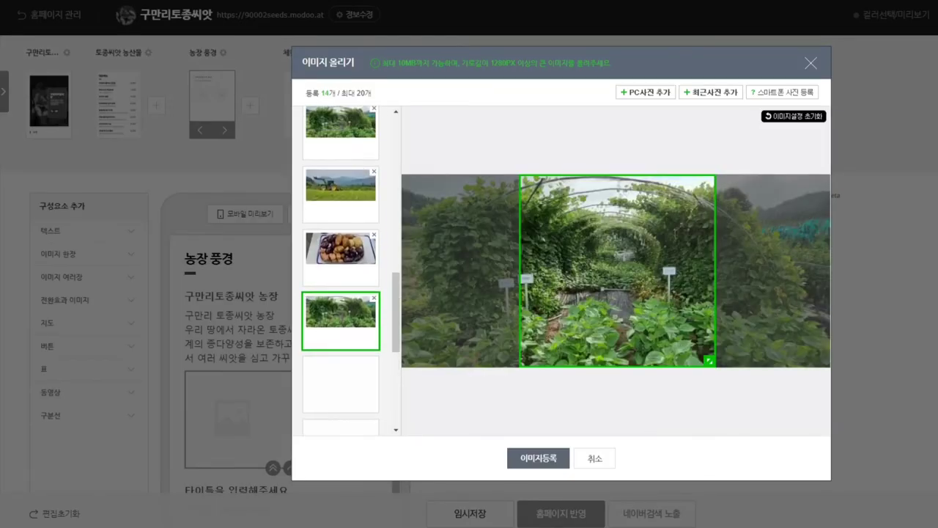
Step: Set the greenhouse-arch photo's crop to the right and review the tractor photo's crop
click(341, 198)
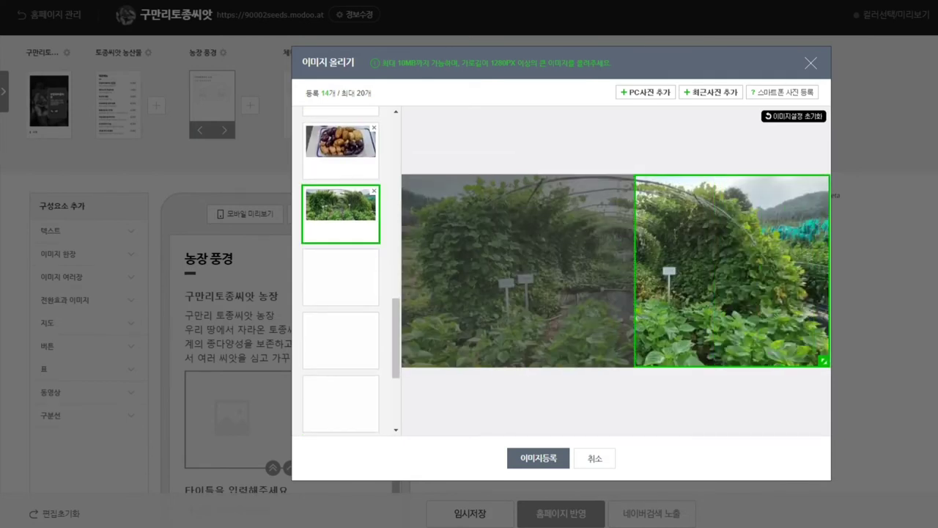
click(341, 254)
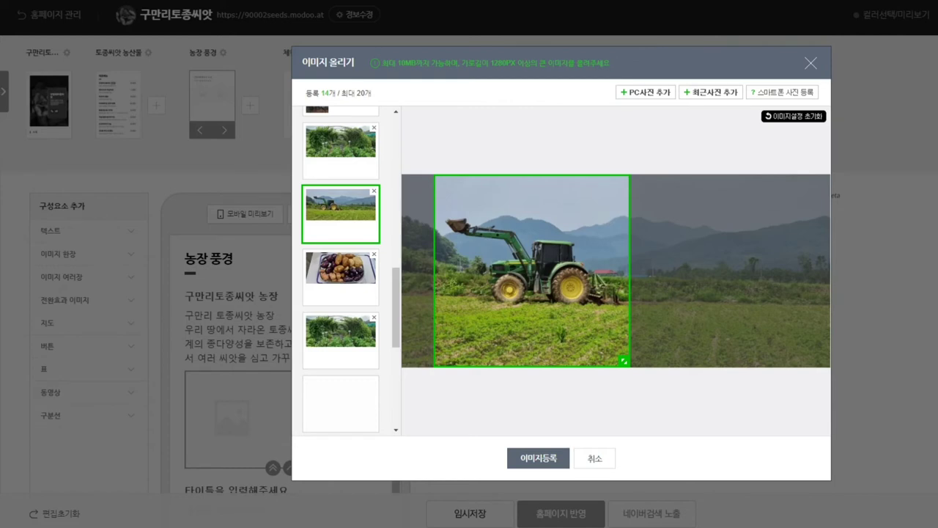
scroll(341, 268, down, 10)
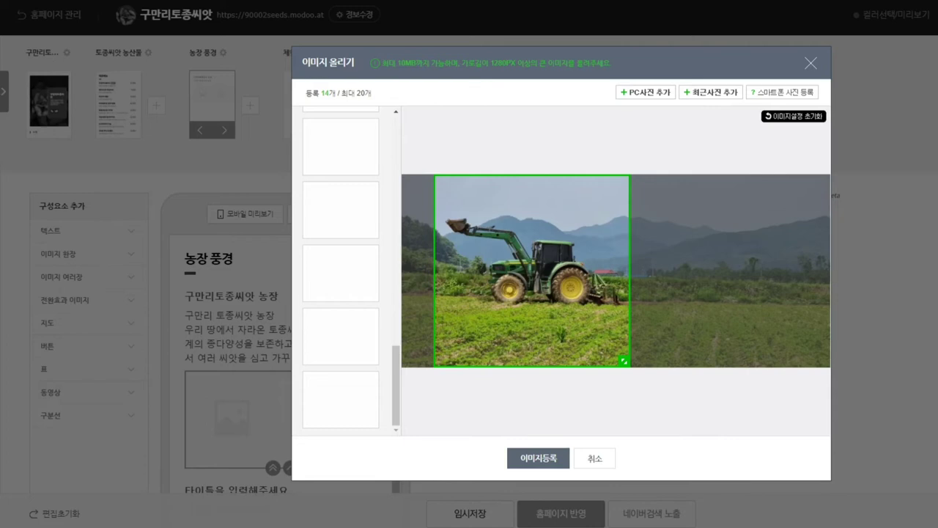
Step: Dismiss the alert, then shift the cornfield scarecrow photo's crop left
key(Return)
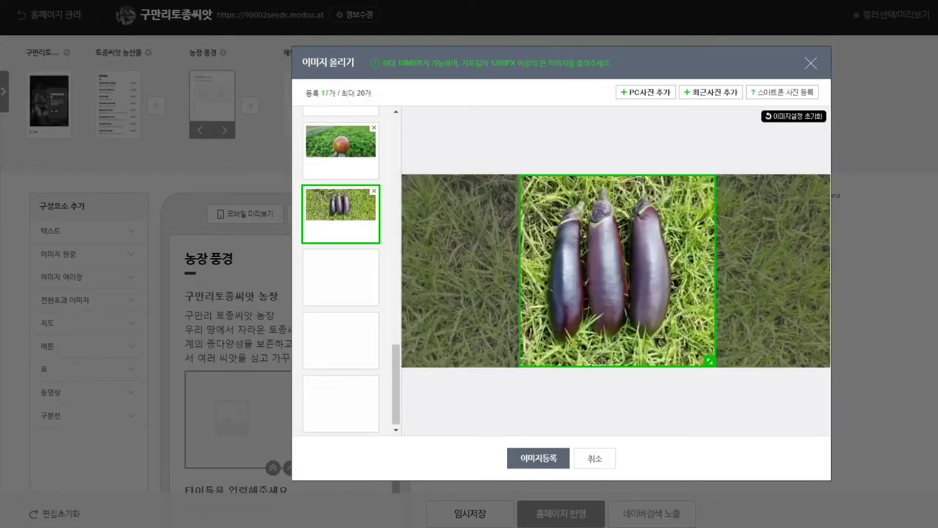
scroll(340, 272, up, 2)
click(341, 241)
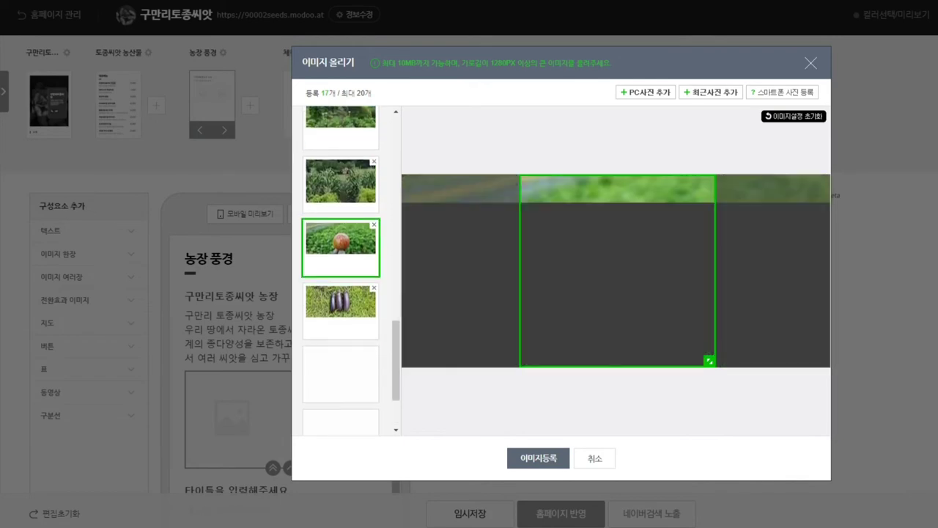
scroll(341, 271, down, 1)
scroll(341, 271, up, 1)
click(341, 209)
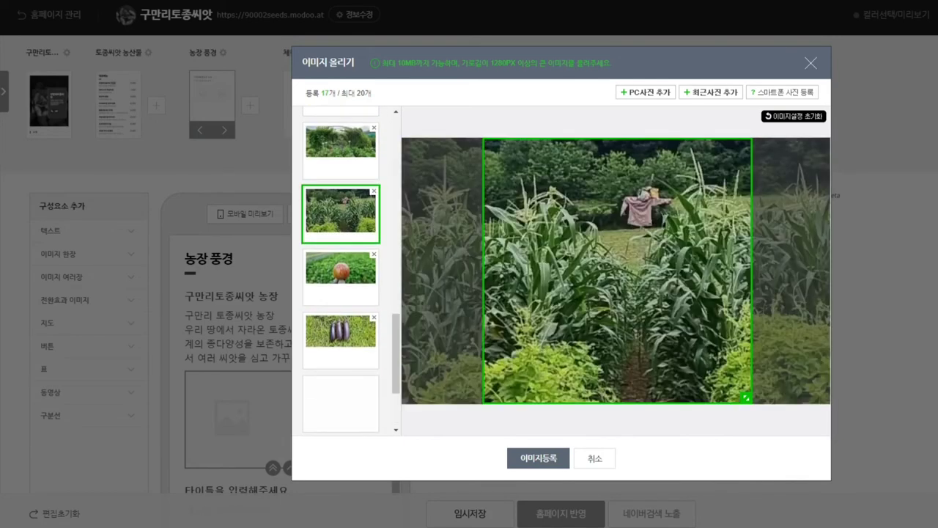
drag(617, 271, 588, 271)
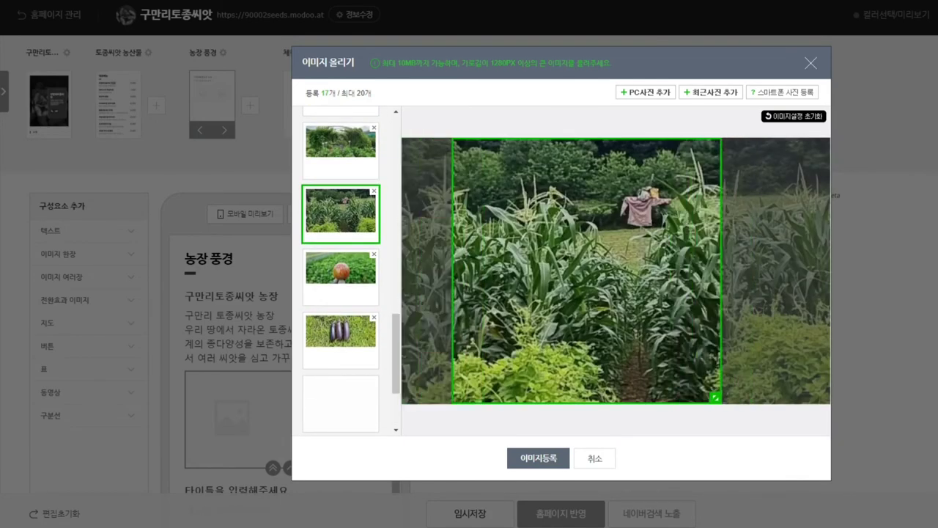
scroll(341, 209, up, 1)
click(341, 209)
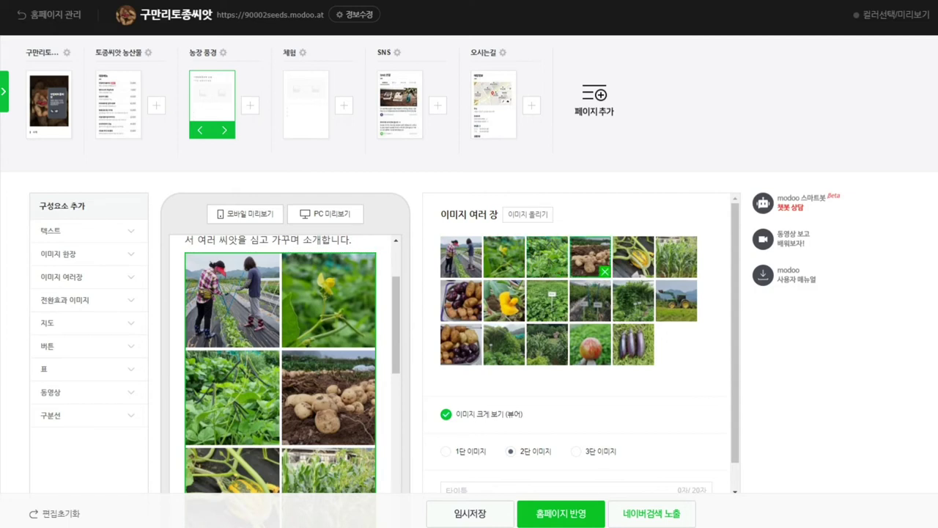
Step: Reorder the gallery: farmers photo last, then move the yellow-flower, potato basket, bush and signpost photos
mouse_move(590, 257)
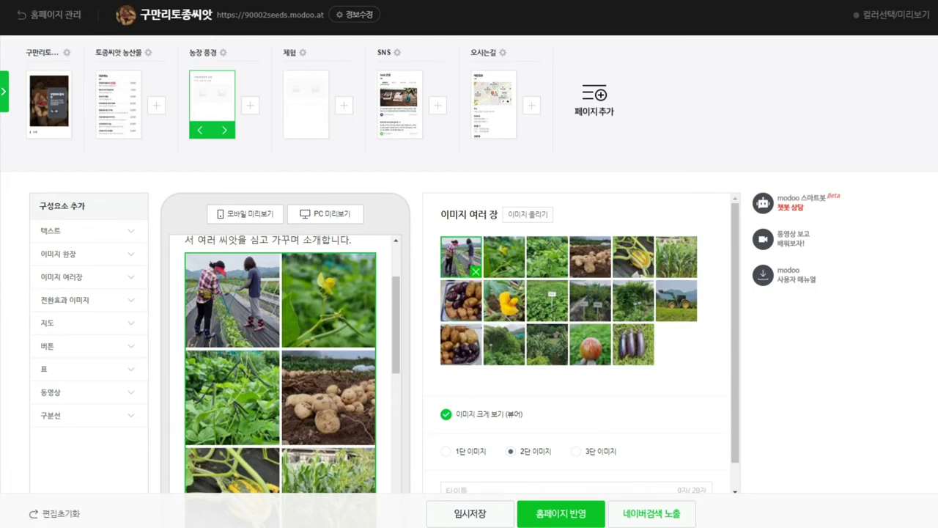
mouse_move(461, 300)
mouse_move(461, 256)
mouse_move(461, 256)
mouse_down()
mouse_move(557, 439)
mouse_move(664, 417)
mouse_move(681, 463)
mouse_move(648, 463)
mouse_move(634, 345)
mouse_up()
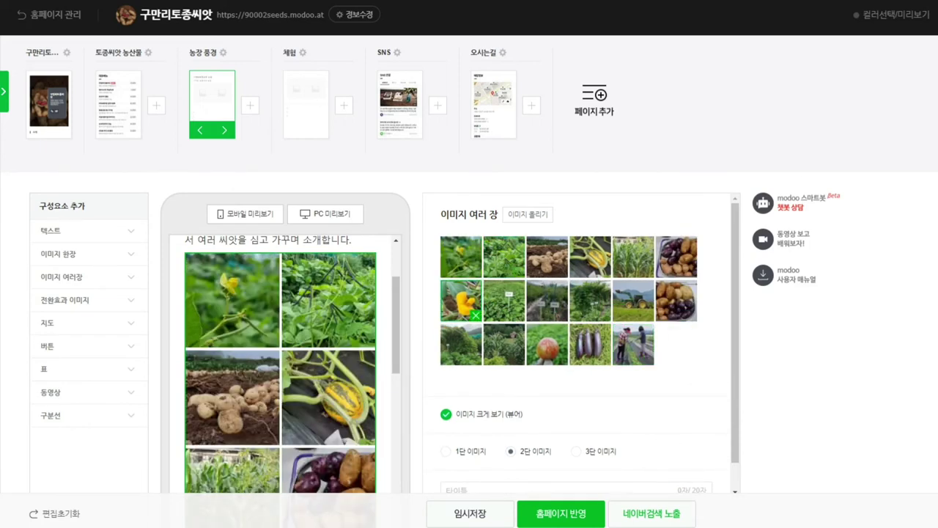
drag(469, 308, 504, 259)
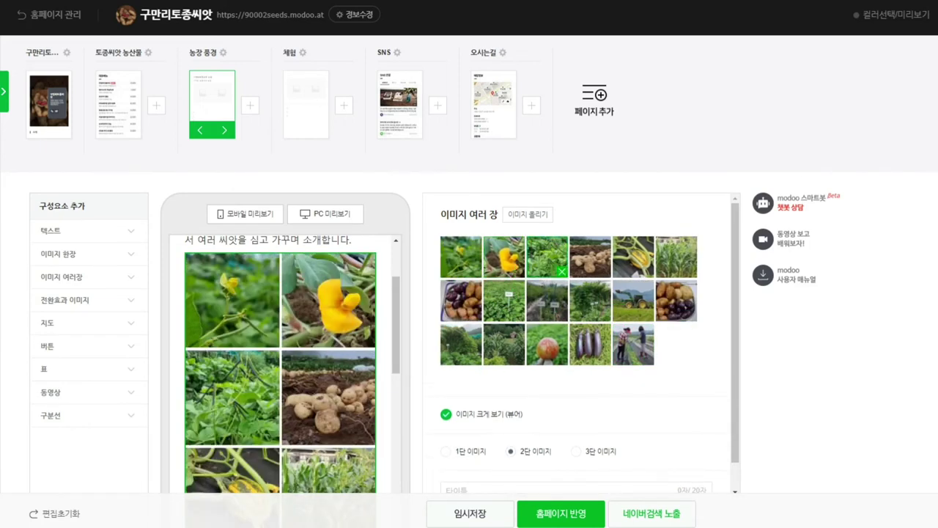
mouse_move(676, 300)
mouse_down()
mouse_move(517, 375)
mouse_move(528, 322)
mouse_move(562, 315)
mouse_up()
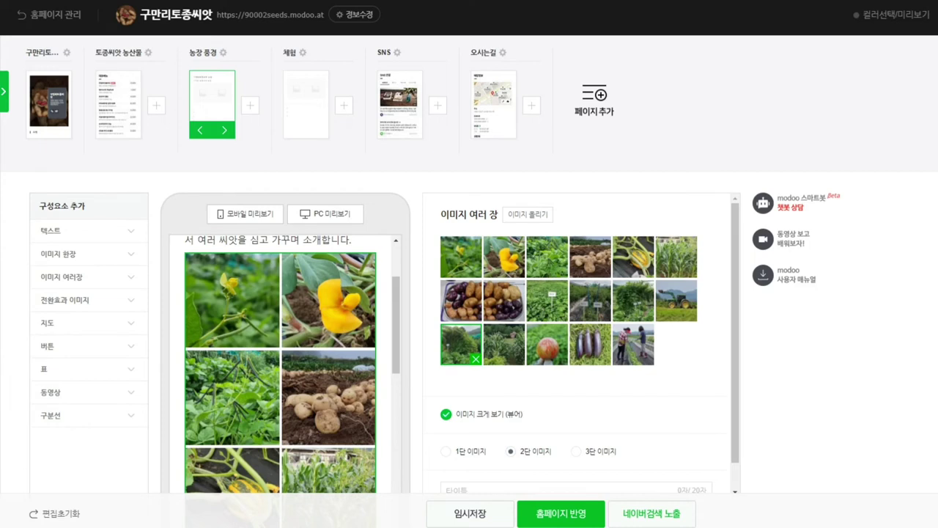
drag(460, 344, 677, 302)
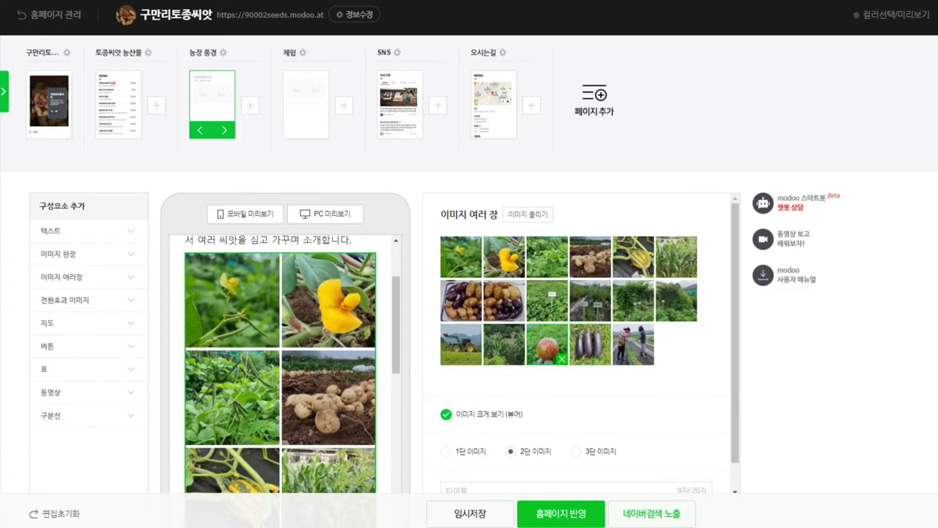
drag(605, 315, 506, 447)
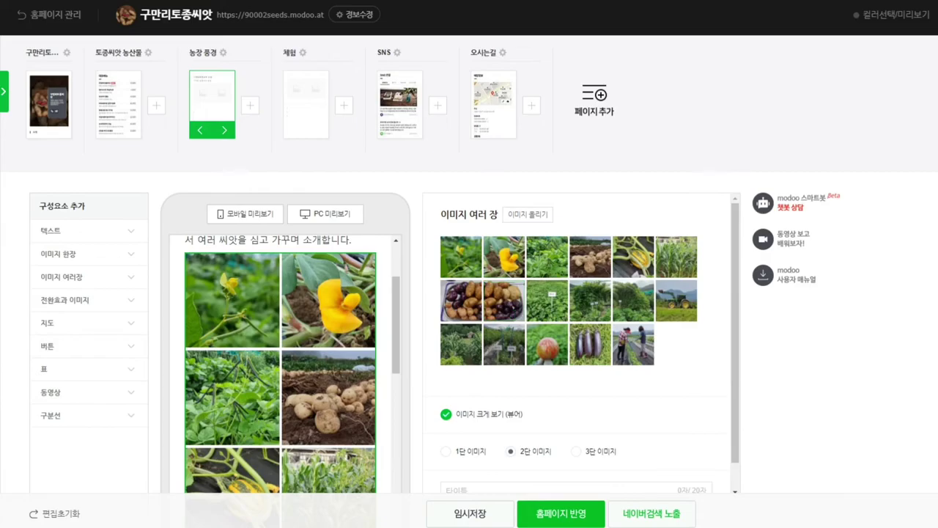
Step: Add the purple corn photo second in row 3 and move the tractor photo last
click(633, 344)
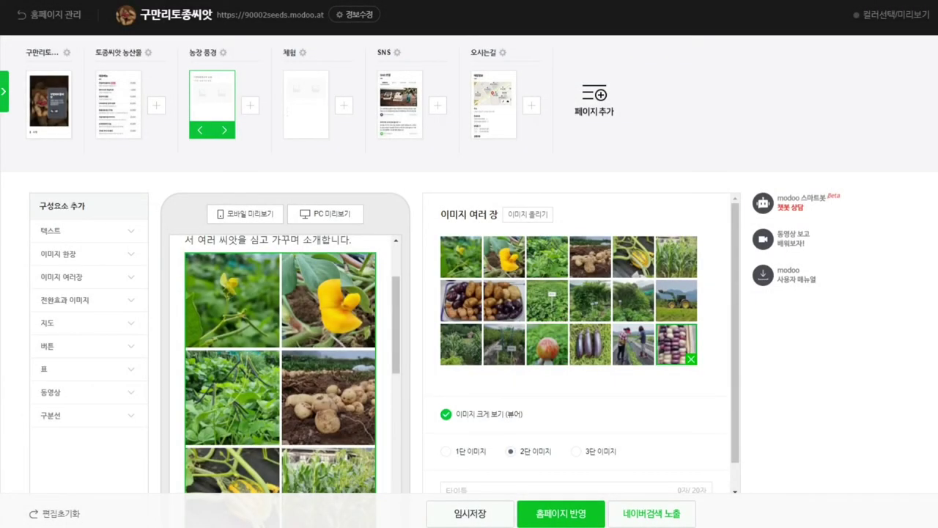
drag(676, 344, 541, 461)
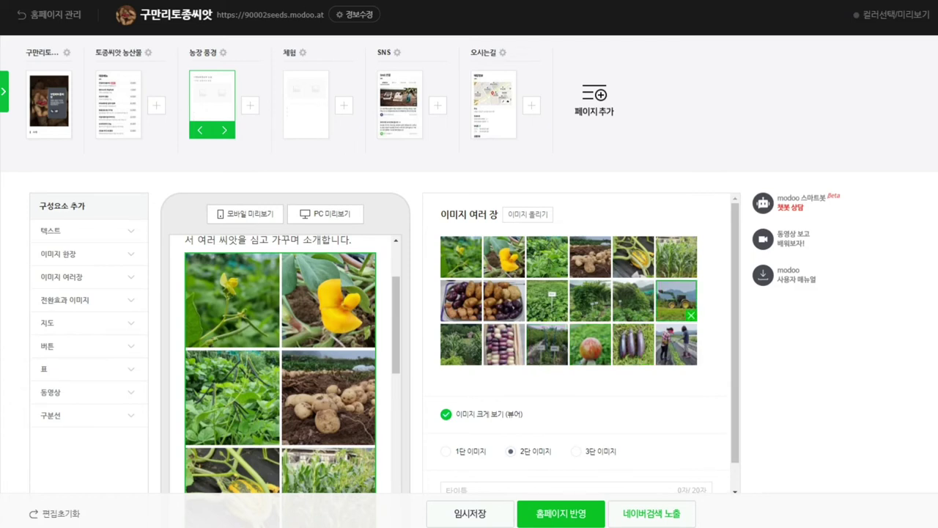
drag(676, 299, 669, 257)
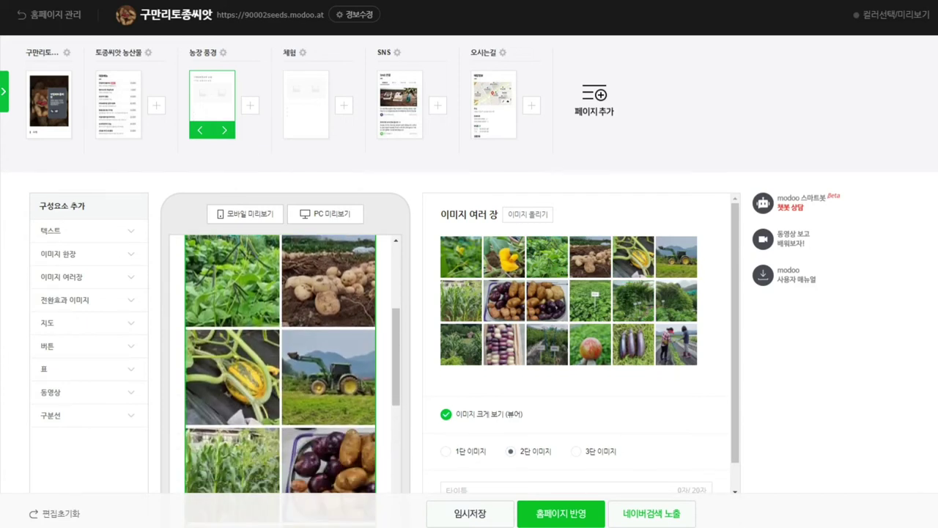
mouse_move(547, 301)
mouse_move(547, 344)
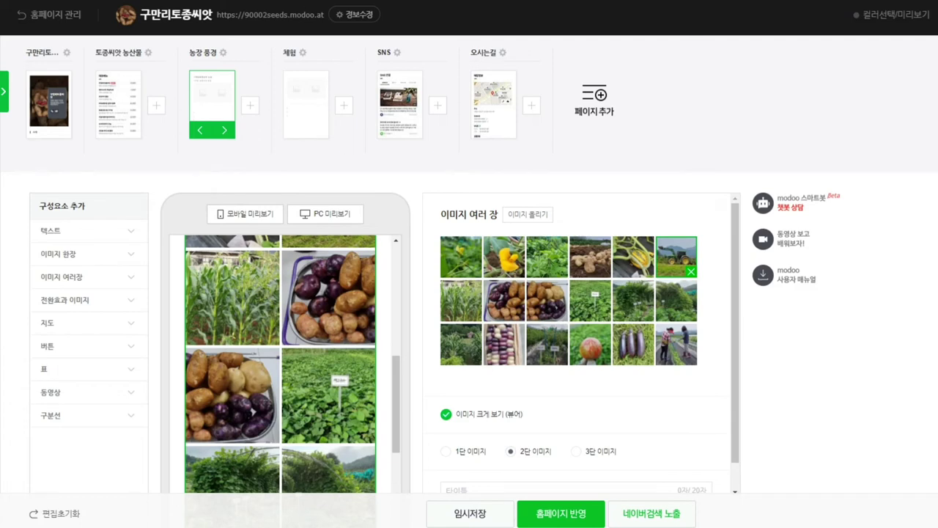
drag(676, 256, 676, 344)
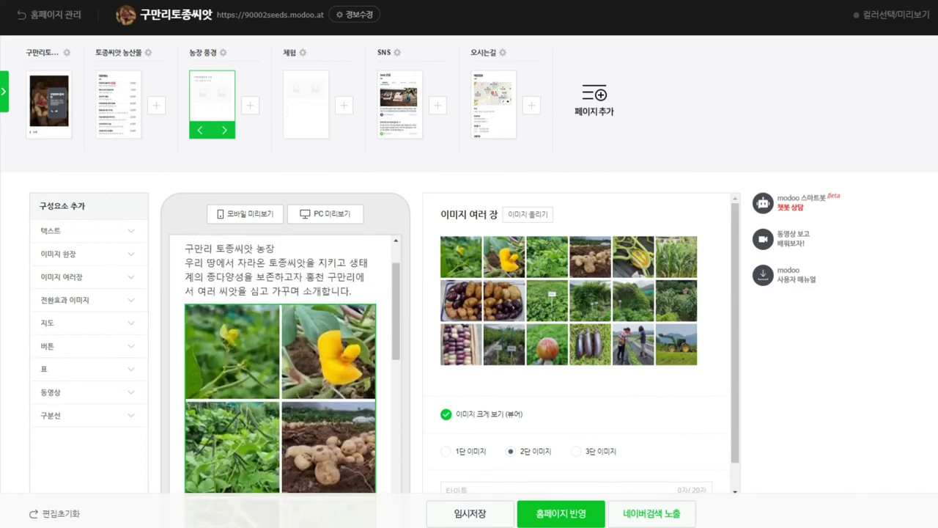
Step: Put the squash ahead of the potatoes and move the field-sign photo one place earlier
mouse_move(633, 256)
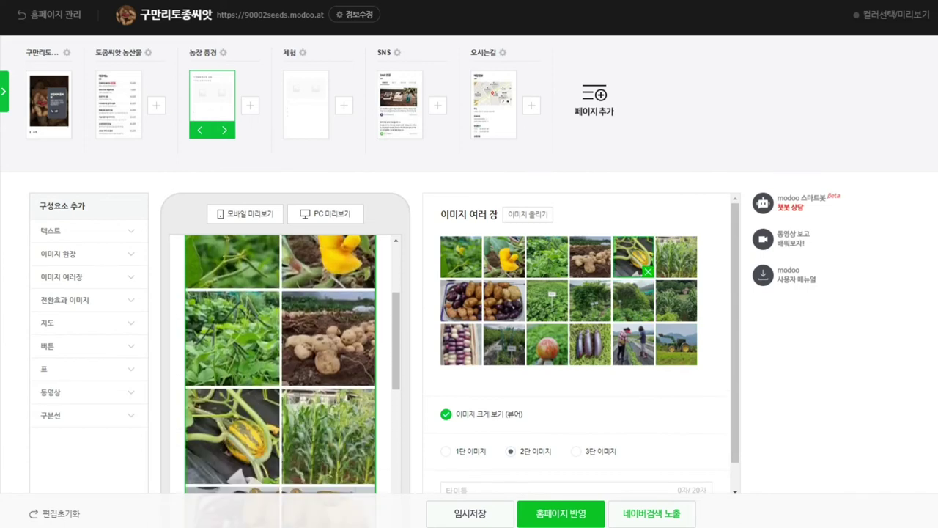
drag(634, 256, 590, 257)
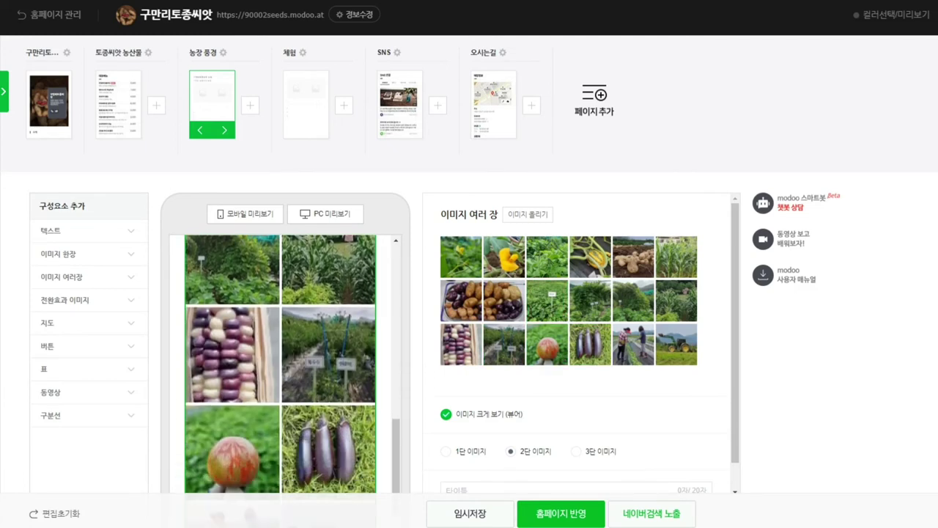
mouse_move(504, 345)
mouse_move(548, 300)
mouse_down()
mouse_move(552, 377)
mouse_move(576, 401)
mouse_move(596, 455)
mouse_move(645, 465)
mouse_move(667, 456)
mouse_up()
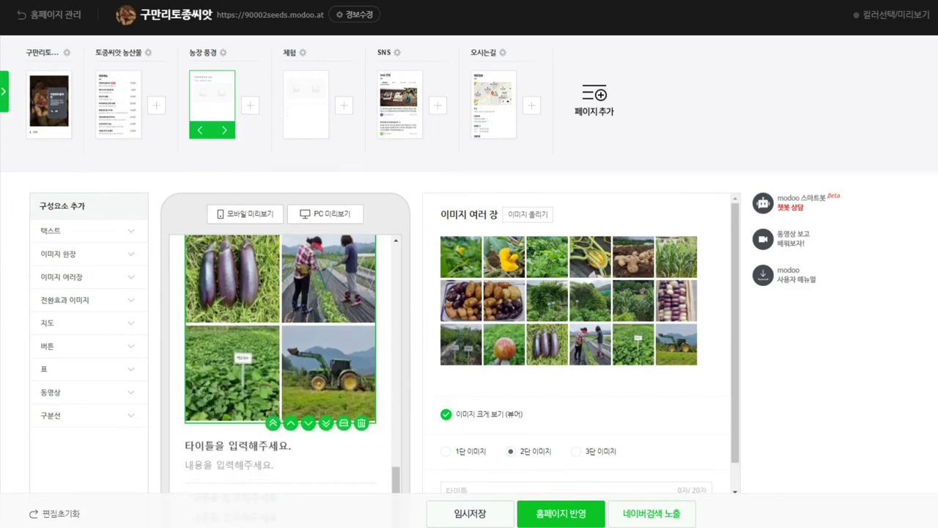
mouse_move(639, 349)
drag(640, 349, 591, 344)
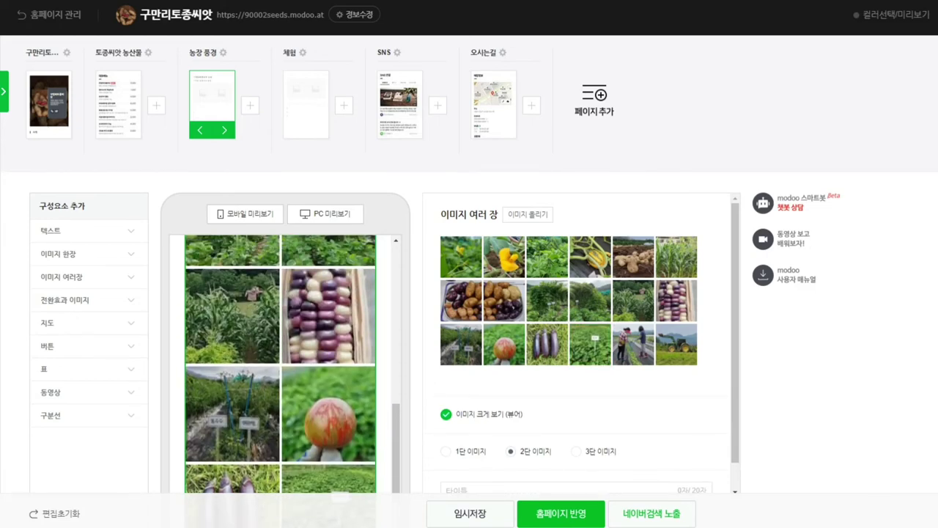
Step: Replace the placeholder title and bullet list with the pasted farm introduction sentence
scroll(280, 359, up, 10)
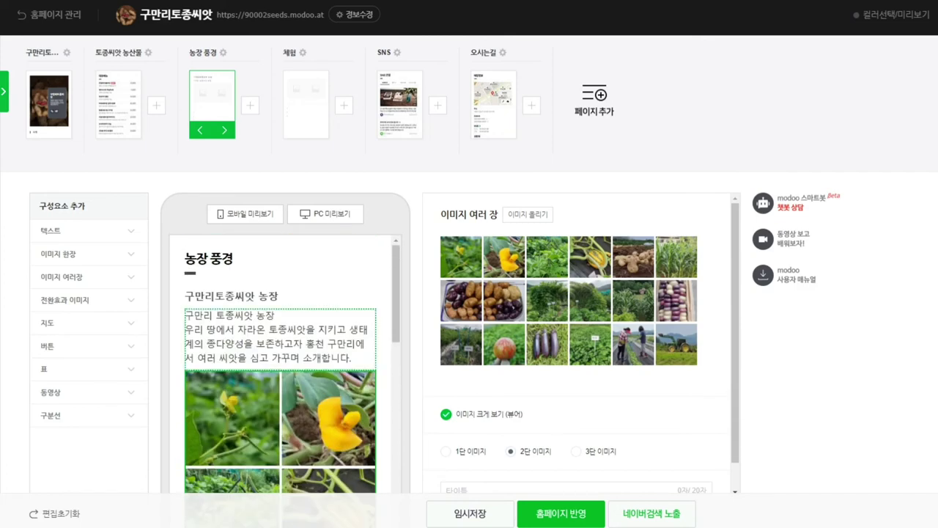
scroll(286, 364, down, 7)
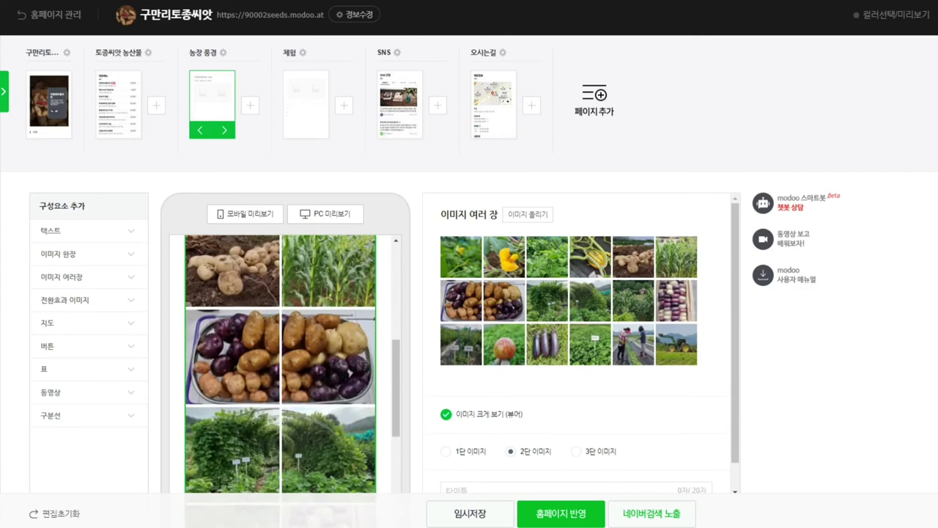
scroll(286, 364, down, 5)
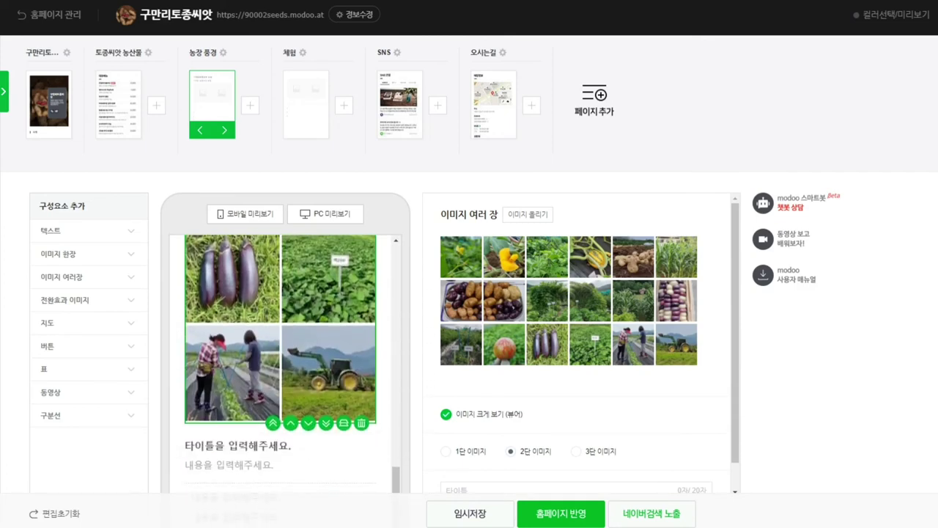
click(235, 359)
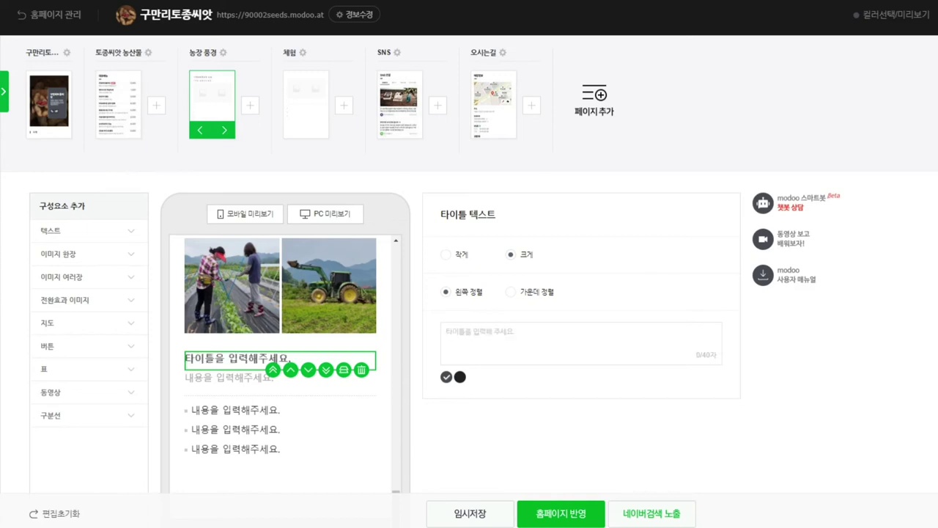
key(Delete)
click(280, 378)
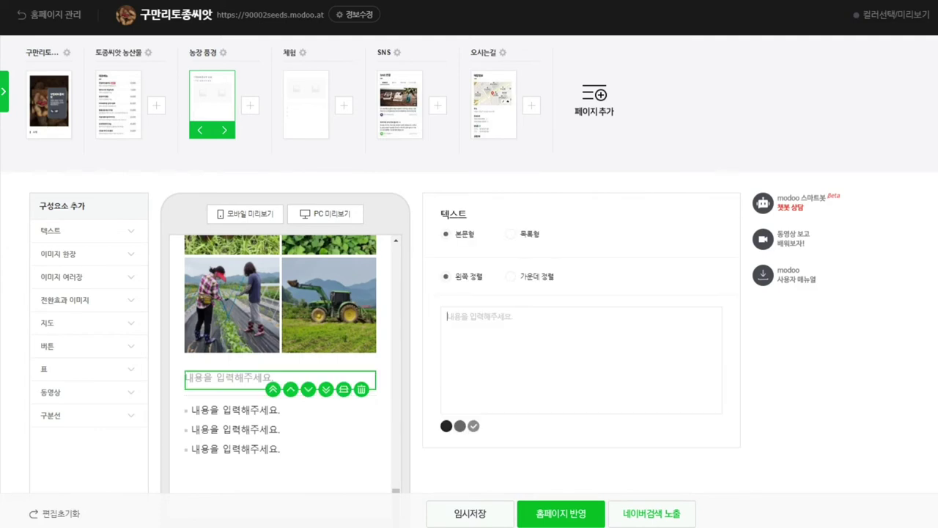
text(우리 땅에서 자라온 토종씨앗을 지키고 생태계의 종다양성을 보존하고자 홍천 구만리에서 여러 씨앗을 심고 가꾸며 소개합니다.)
click(235, 438)
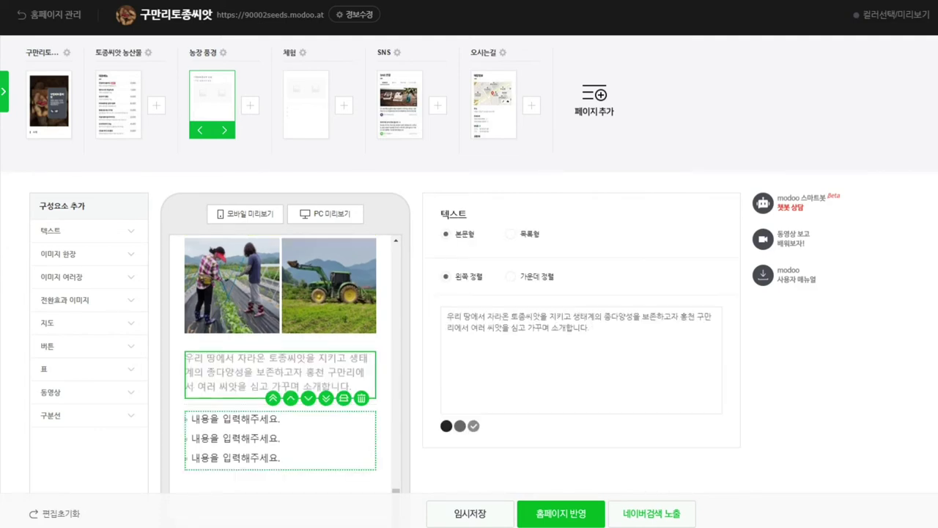
key(Delete)
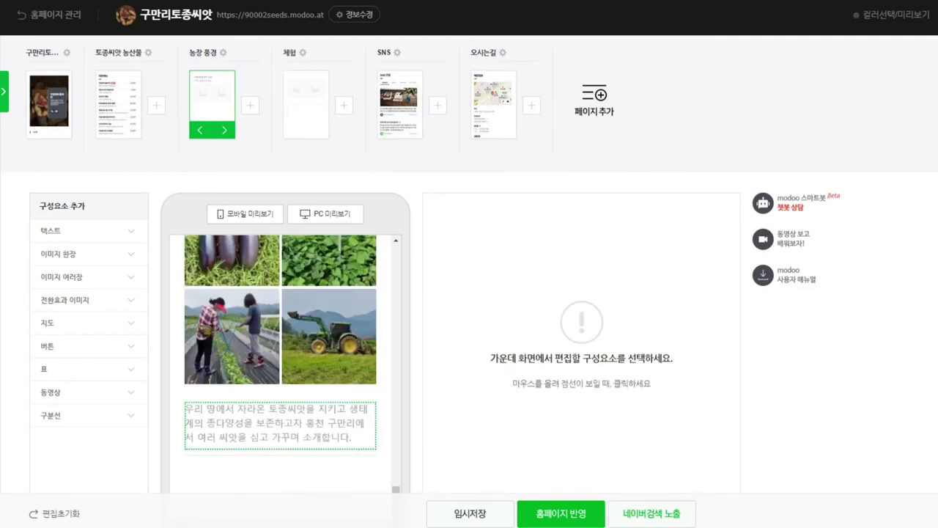
Step: Save the 농장 풍경 page and switch to editing the 체험 page
scroll(281, 411, up, 3)
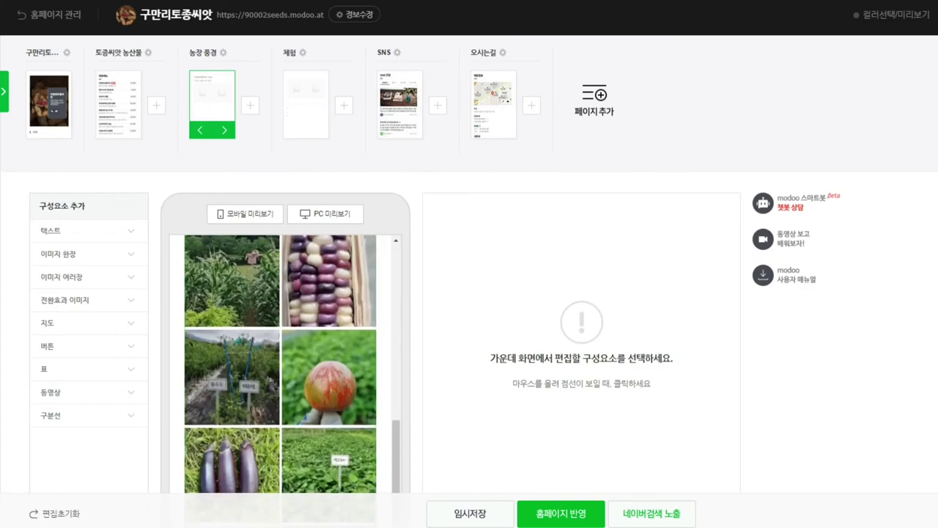
key(ctrl+s)
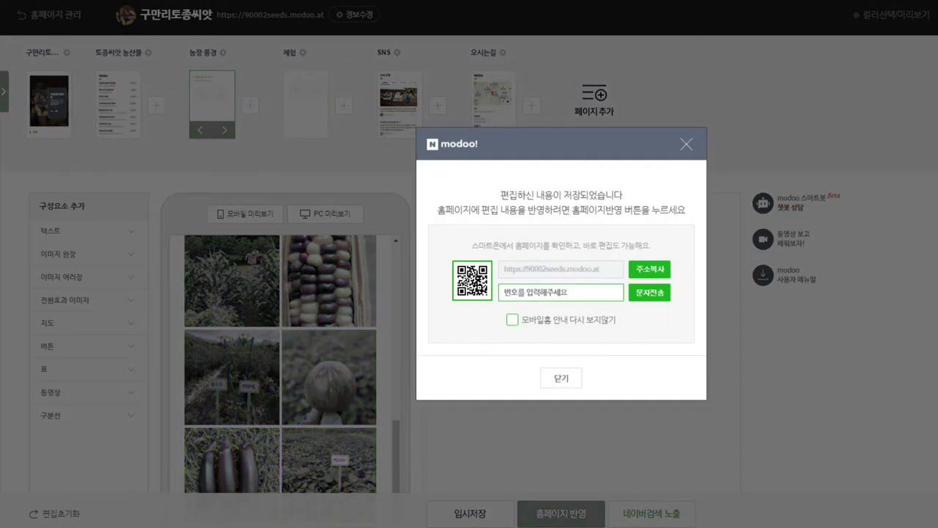
key(Escape)
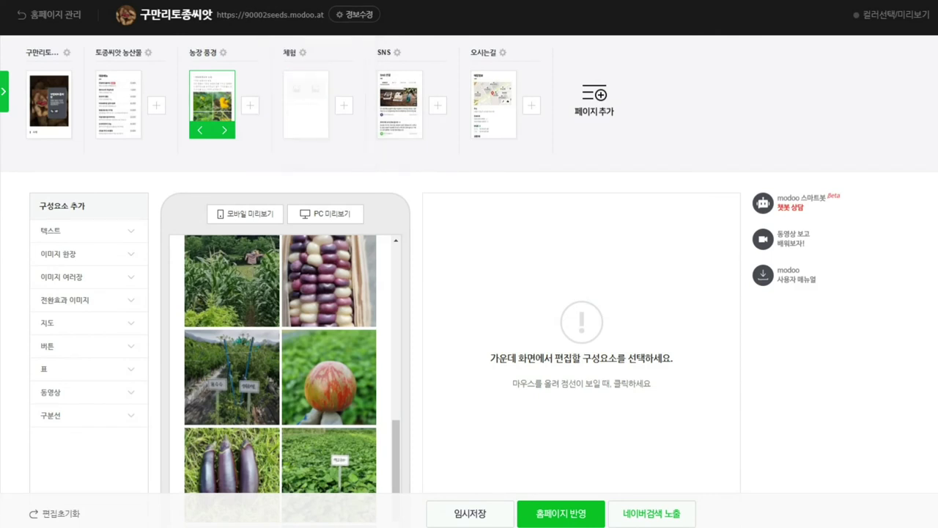
click(306, 104)
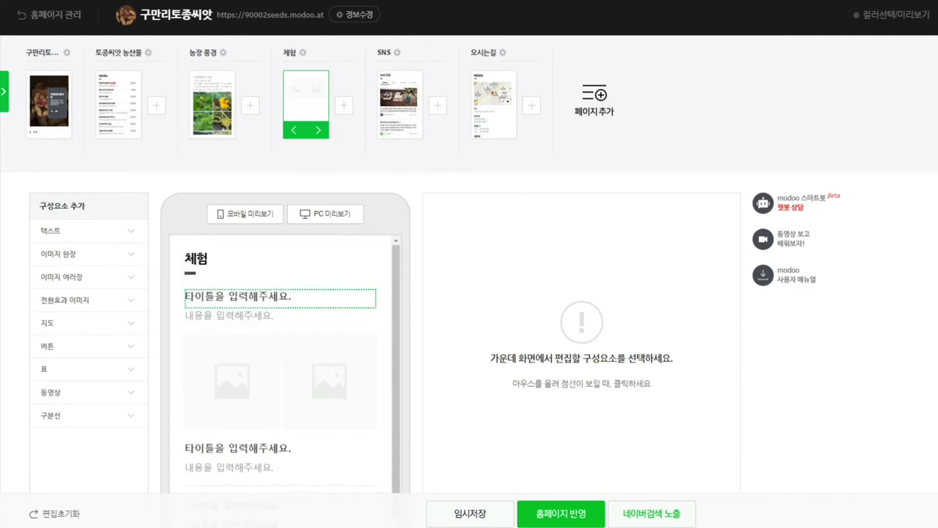
Step: Select the 체험 page's empty two-column image block and start uploading photos to it
click(279, 298)
click(280, 381)
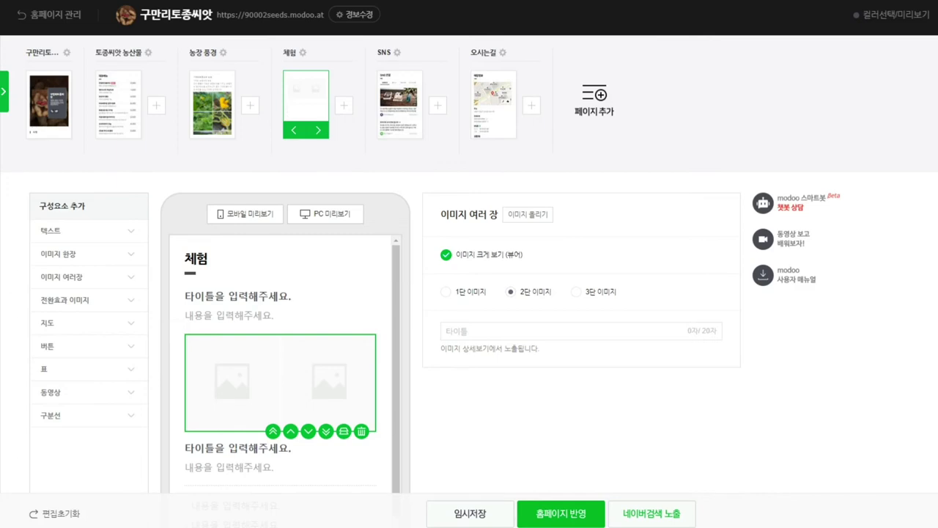
click(528, 214)
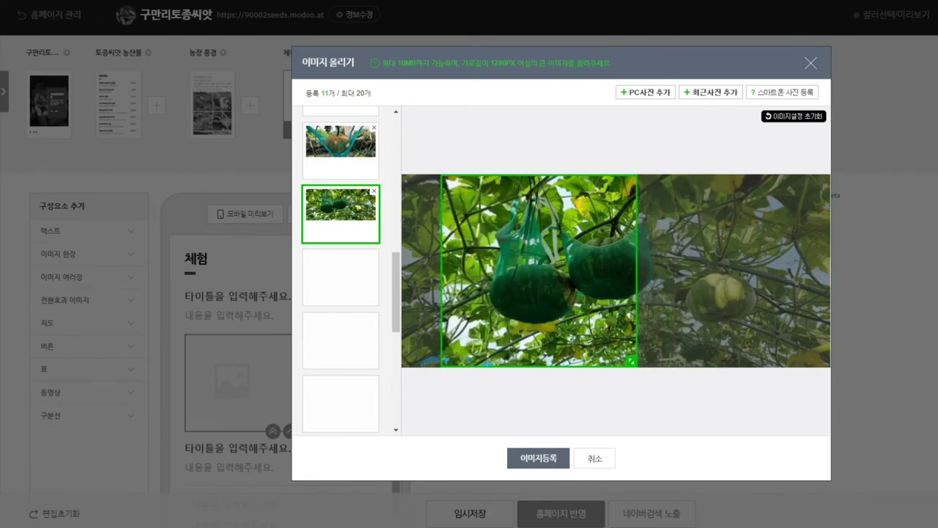
Step: Review the square crops of all eleven 체험 photos, from the farmer to the netted pumpkins
scroll(340, 272, up, 5)
click(341, 139)
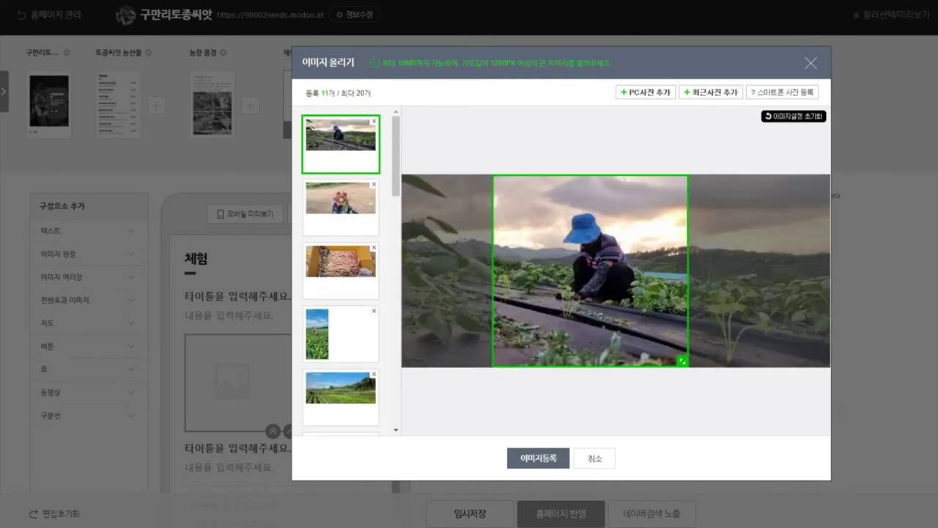
click(341, 201)
click(341, 261)
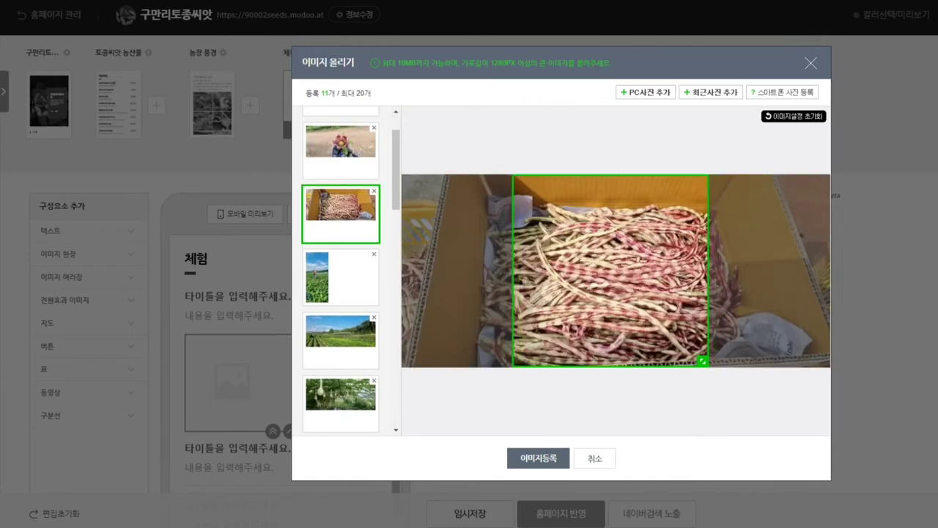
click(341, 277)
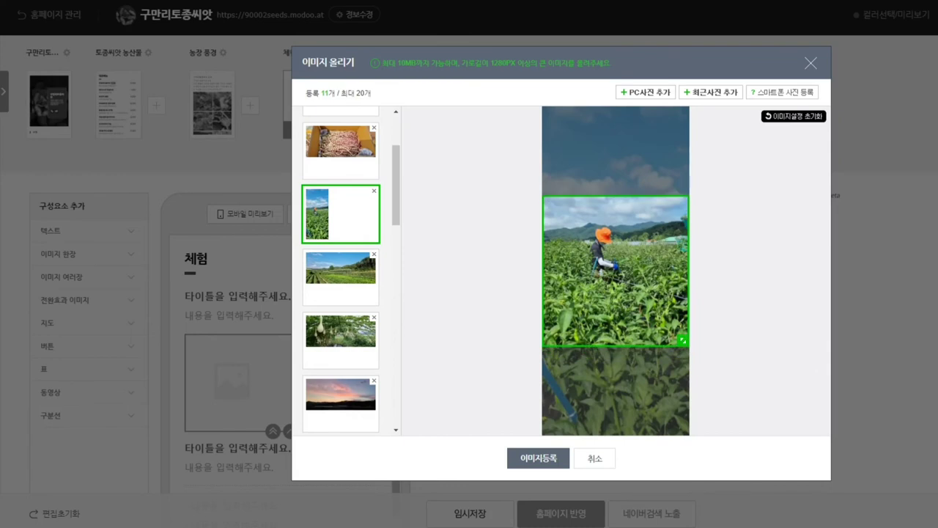
click(341, 277)
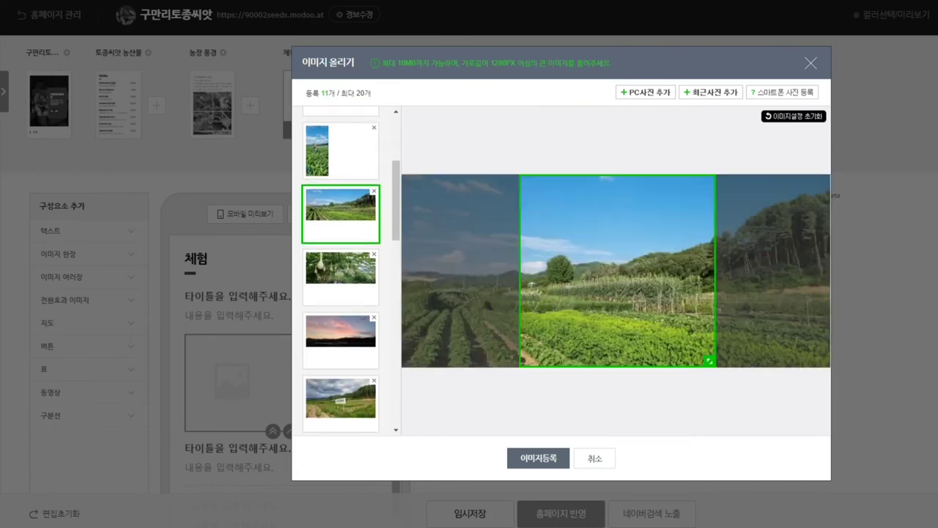
click(341, 277)
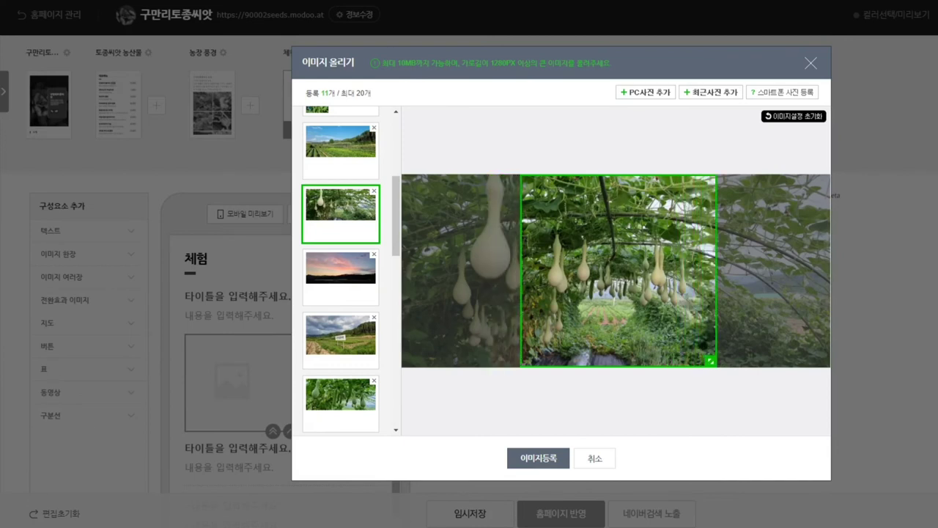
click(341, 277)
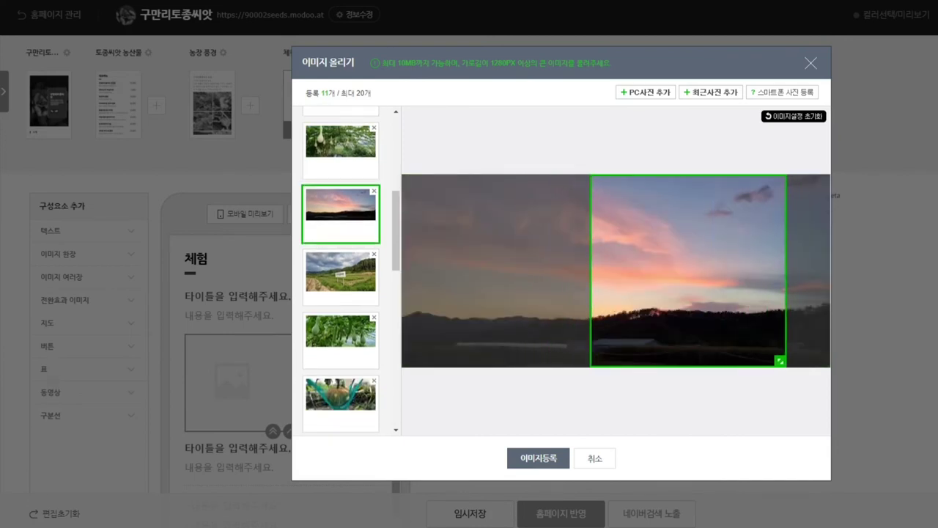
click(341, 278)
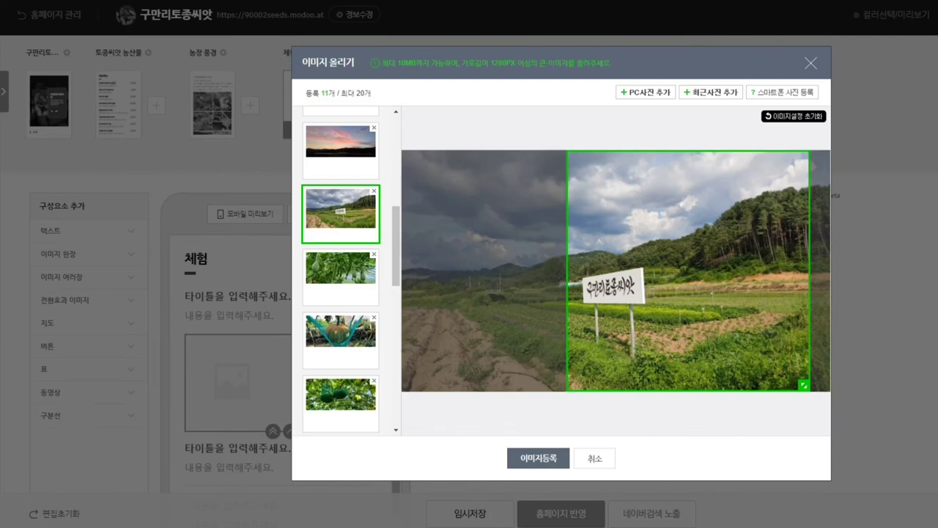
click(341, 277)
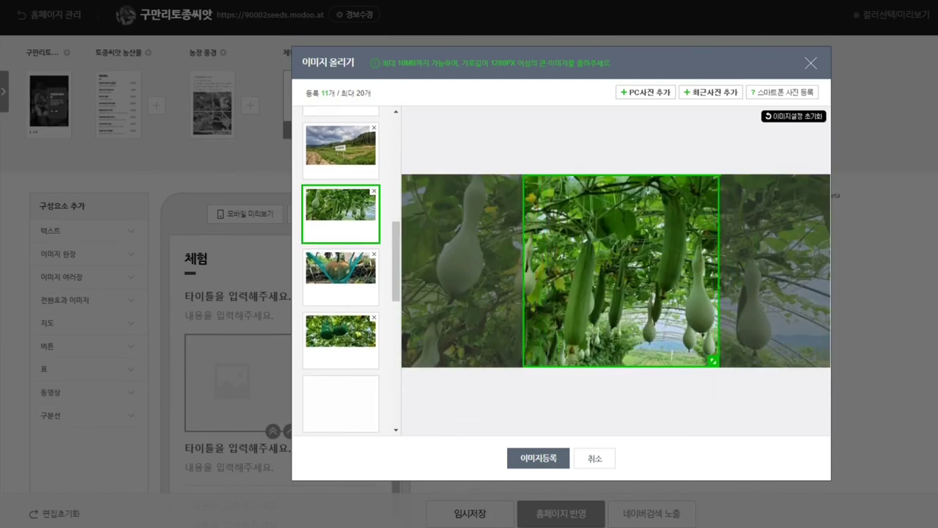
click(341, 277)
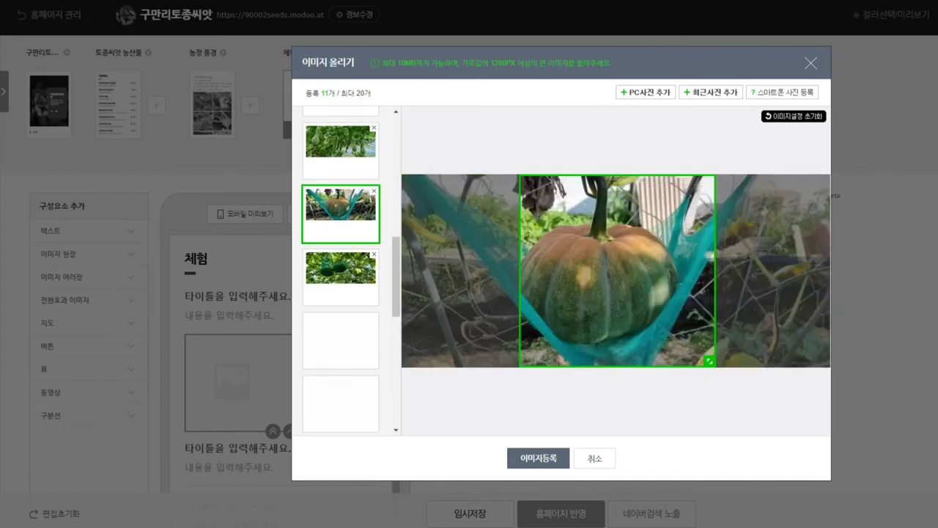
click(341, 278)
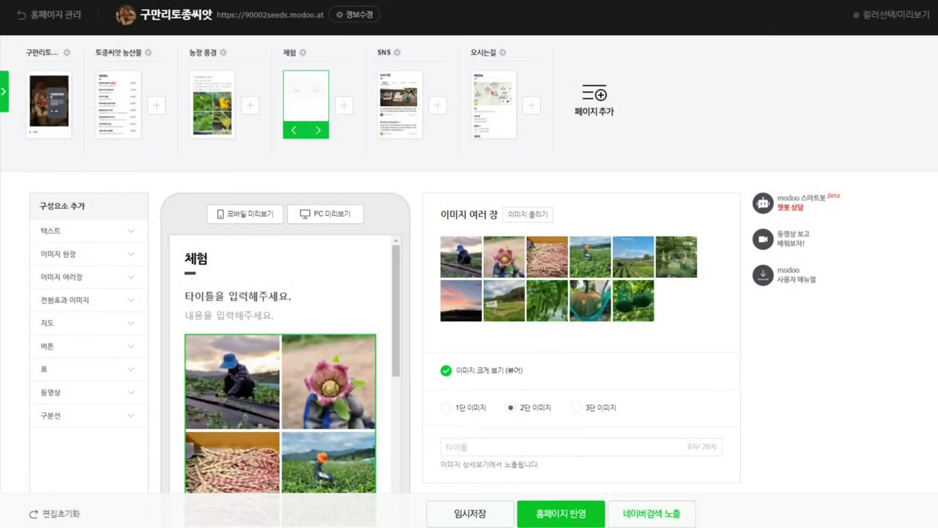
Step: Remove one sunset photo from the gallery upload list and shift the other sunset's crop left
click(528, 214)
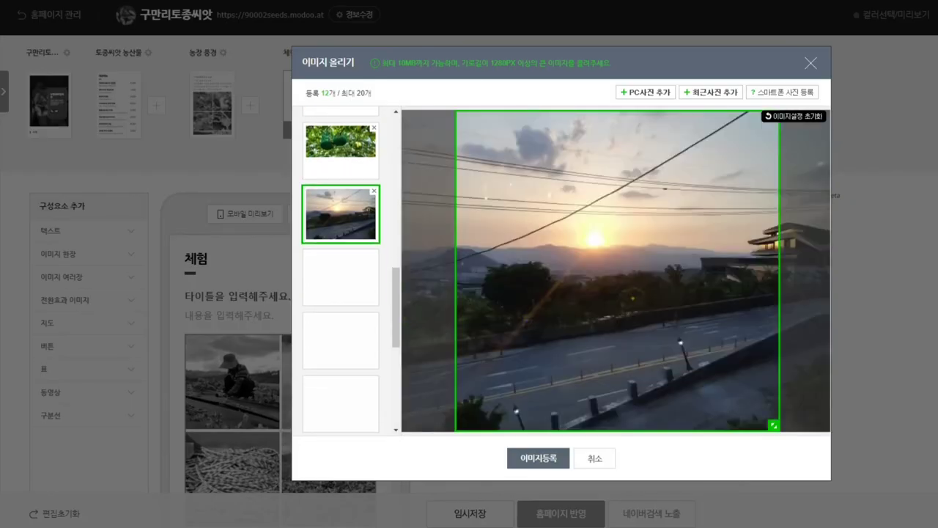
click(374, 191)
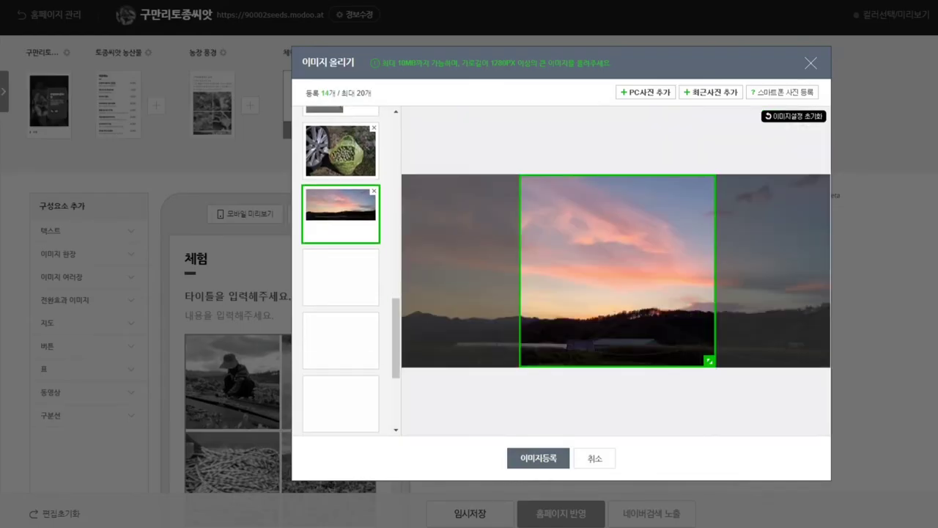
drag(617, 270, 499, 271)
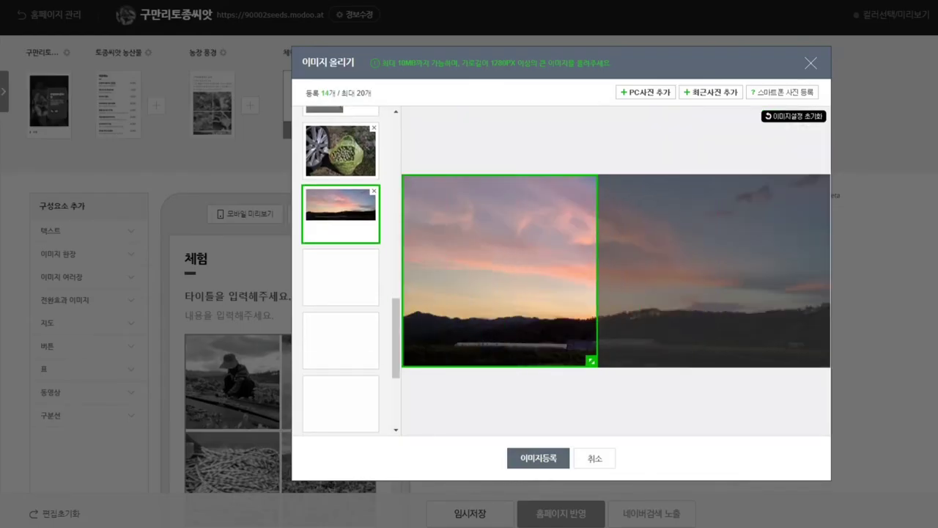
scroll(341, 267, up, 2)
Step: Crop the wheel-and-bag photo tightly around the bag of beans, then bring up the clover photo
click(341, 214)
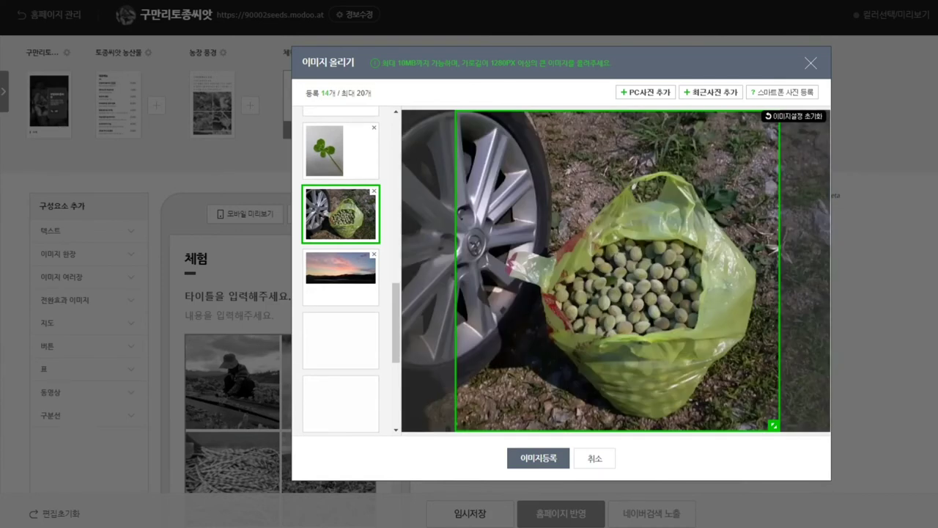
drag(618, 270, 668, 271)
drag(823, 425, 755, 364)
drag(631, 239, 665, 294)
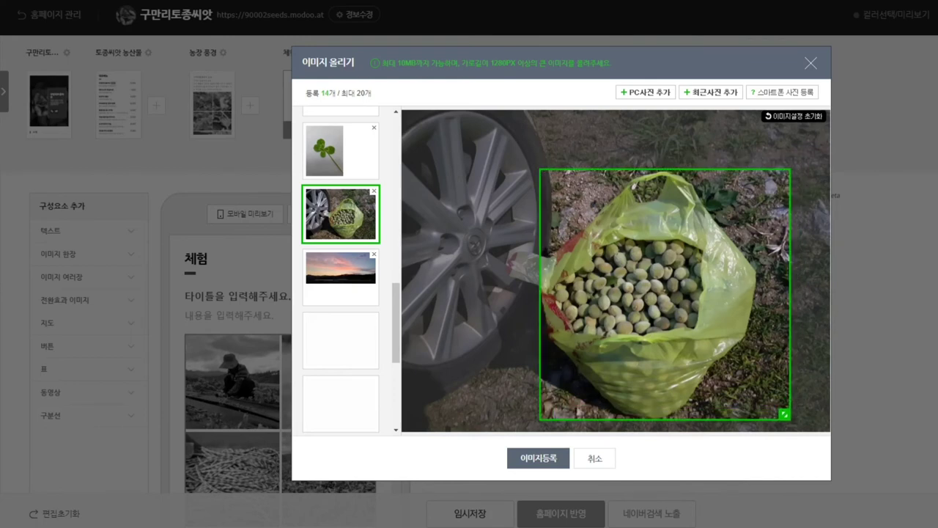
scroll(665, 293, down, 3)
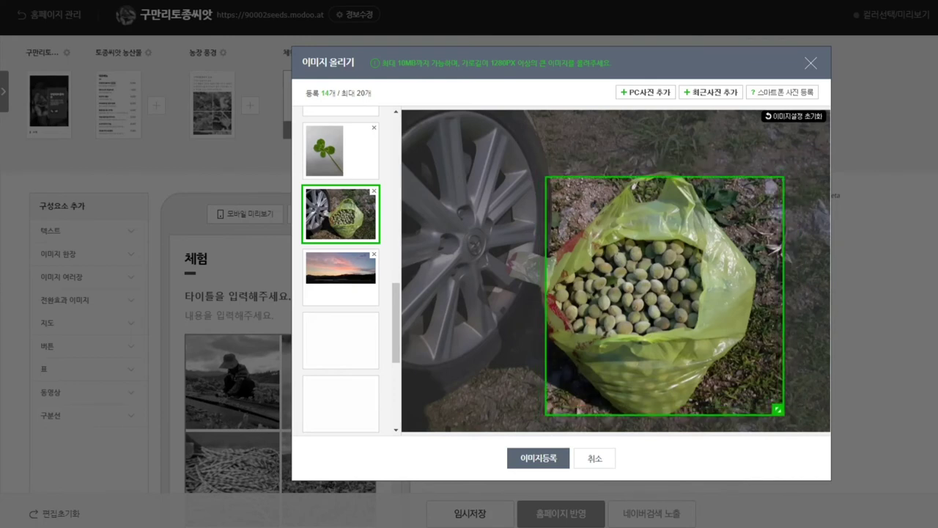
click(341, 151)
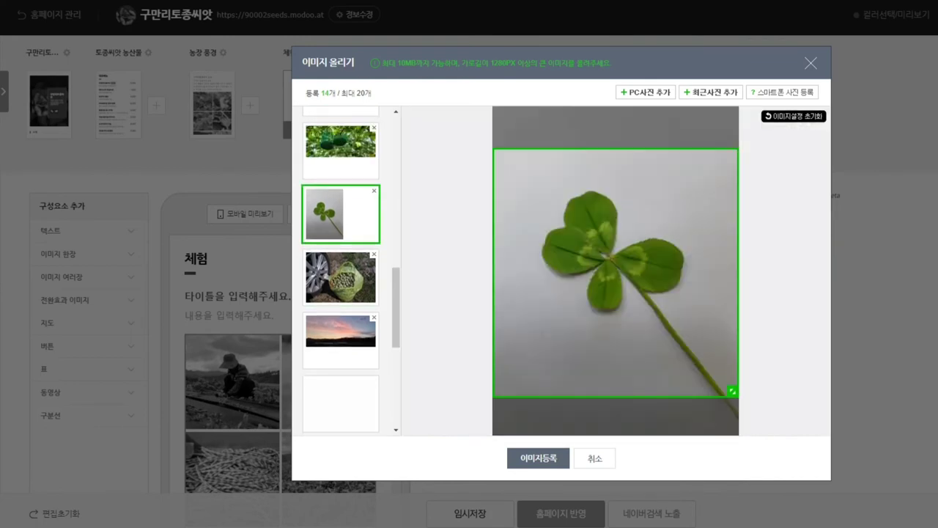
scroll(615, 272, down, 3)
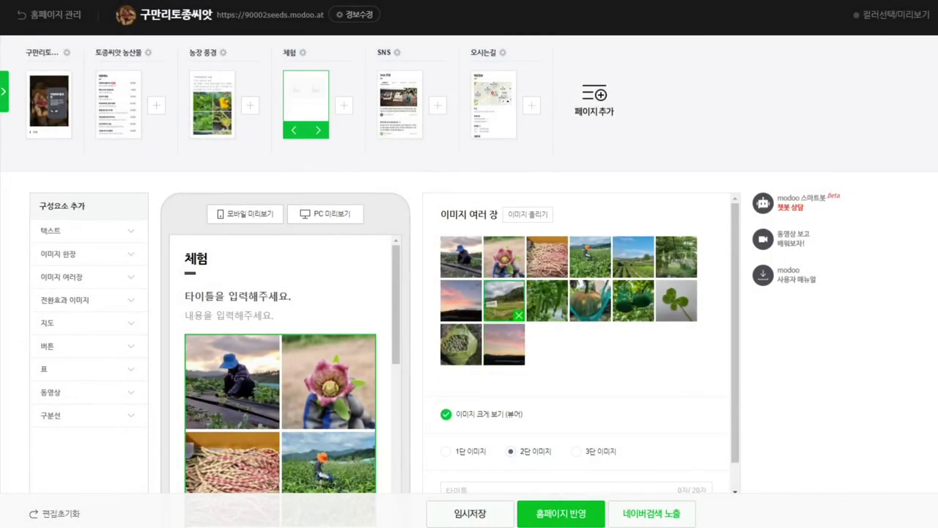
Step: Move a sunset photo into row 2, column 2 and recrop it right of centre
drag(504, 344, 461, 300)
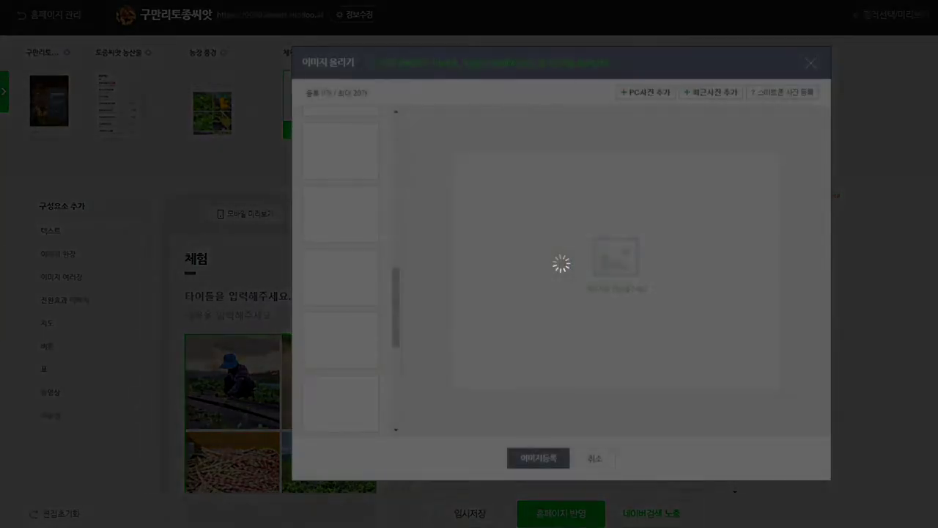
scroll(341, 271, down, 1)
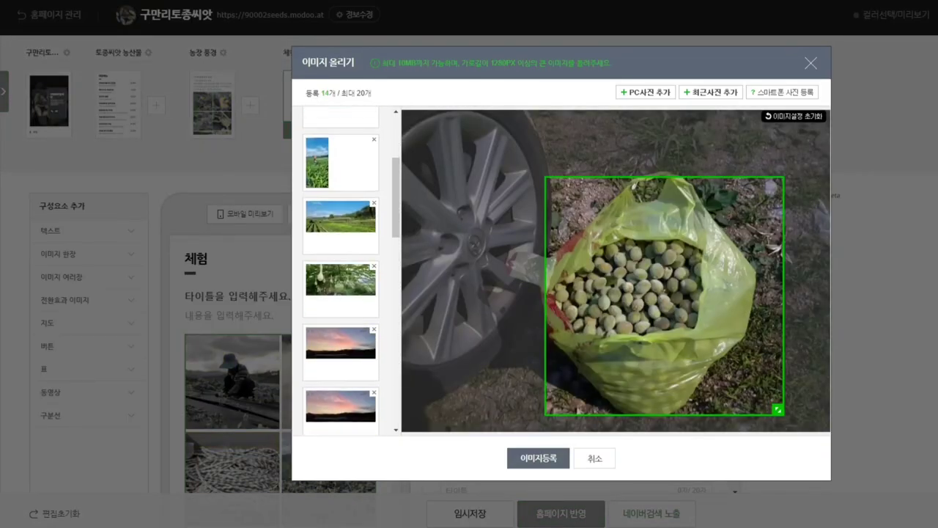
click(341, 213)
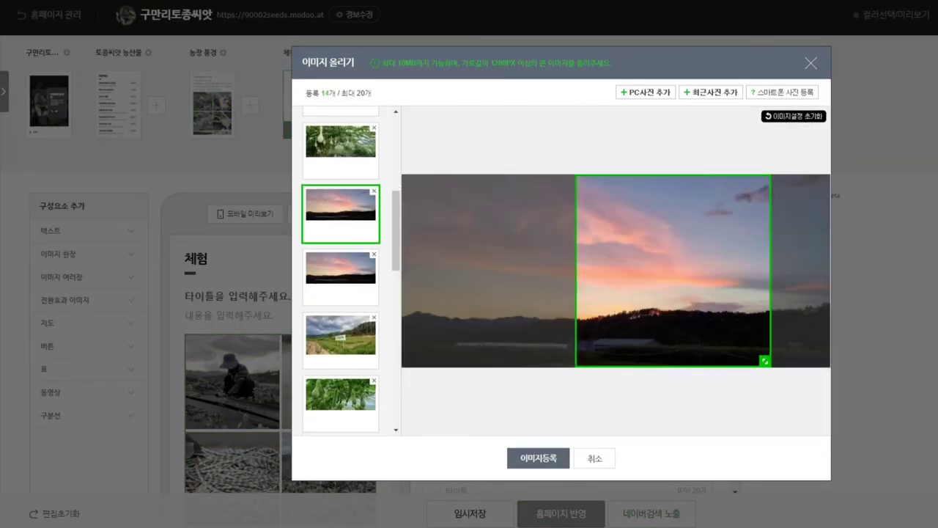
click(341, 272)
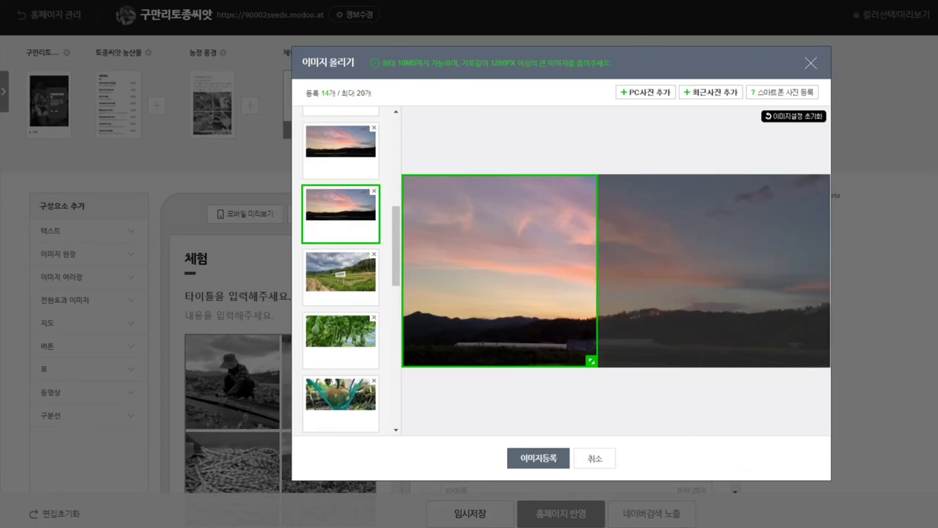
click(341, 150)
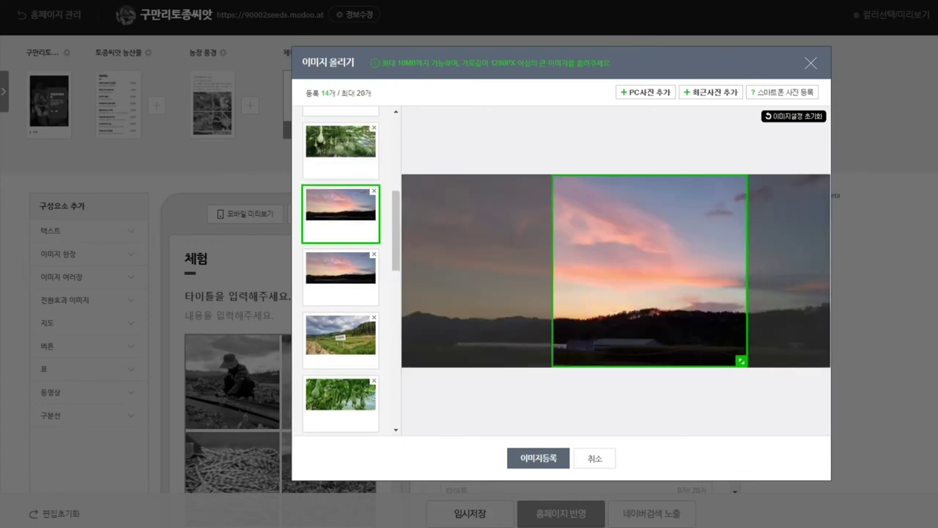
drag(650, 270, 729, 271)
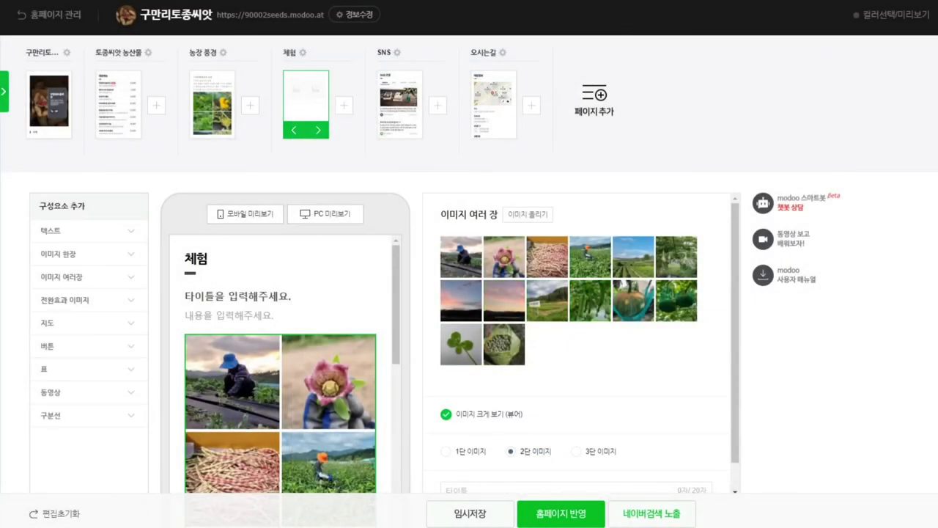
Step: Put the orange-hat farmer photo first, the green-bean photo at row 1's end, and the bean photo last
drag(587, 256, 460, 343)
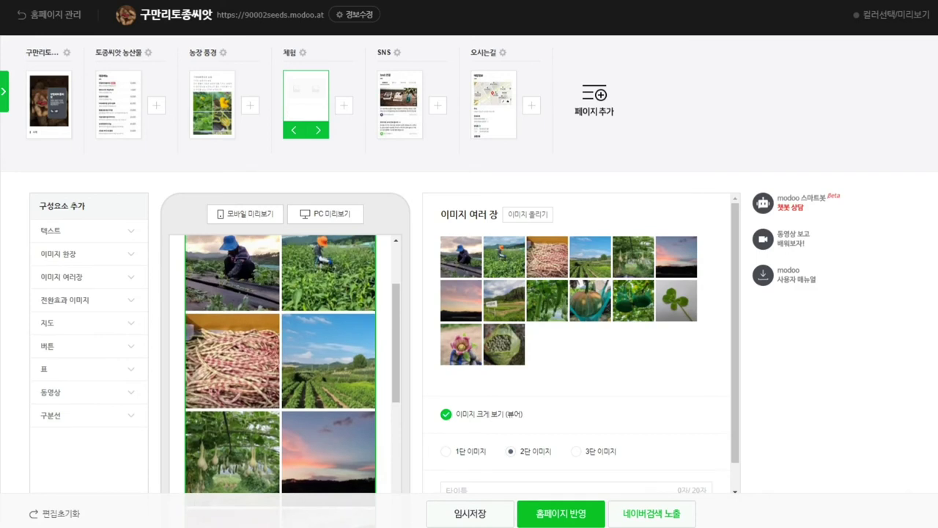
drag(460, 256, 510, 258)
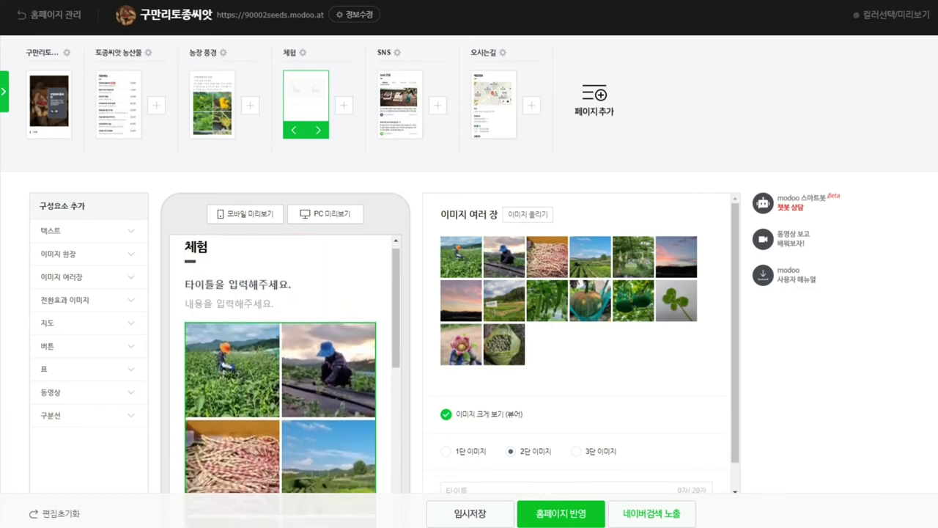
mouse_move(548, 301)
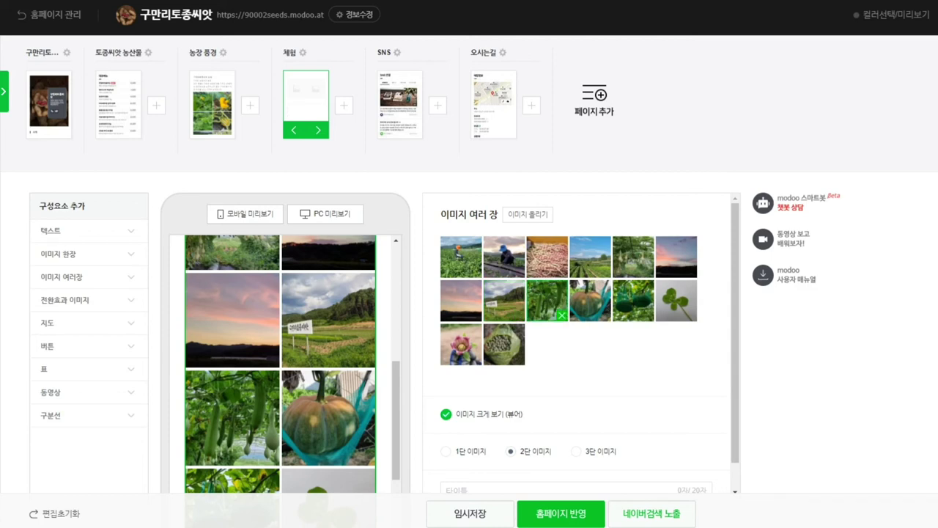
drag(548, 301, 677, 257)
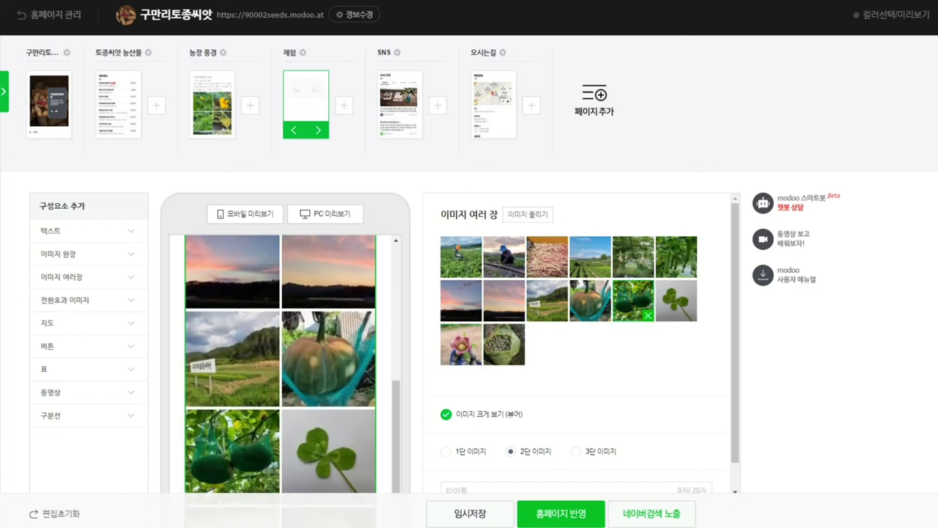
mouse_move(546, 300)
mouse_down()
mouse_move(564, 272)
mouse_move(561, 300)
mouse_move(543, 292)
mouse_move(547, 300)
mouse_up()
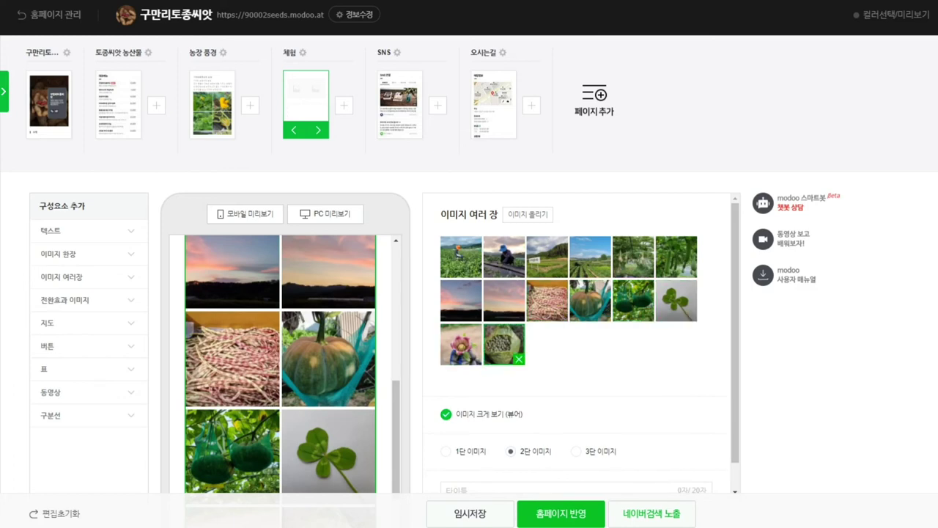
scroll(280, 366, down, 2)
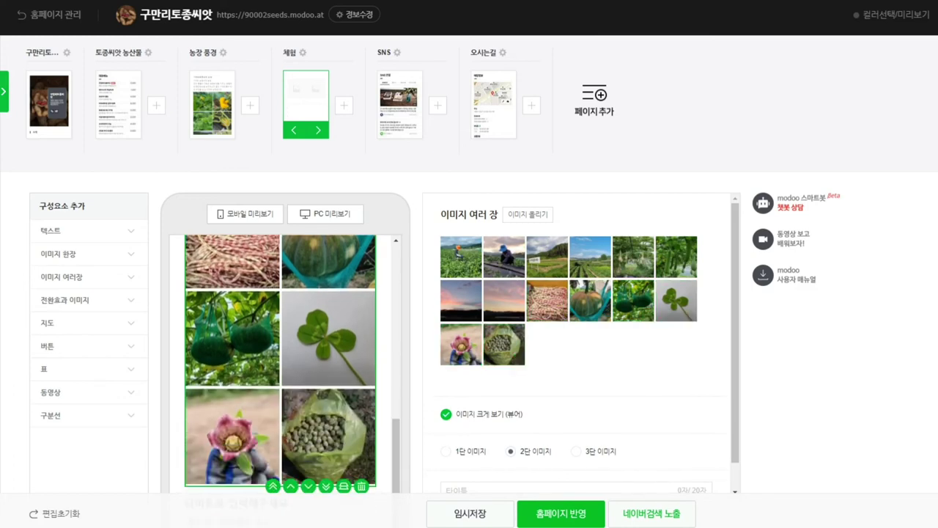
scroll(280, 359, down, 2)
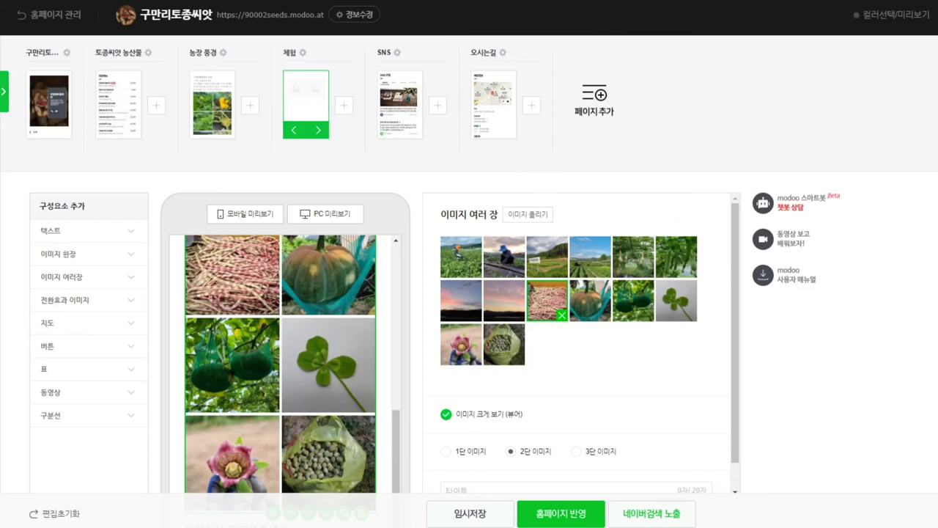
drag(547, 301, 519, 464)
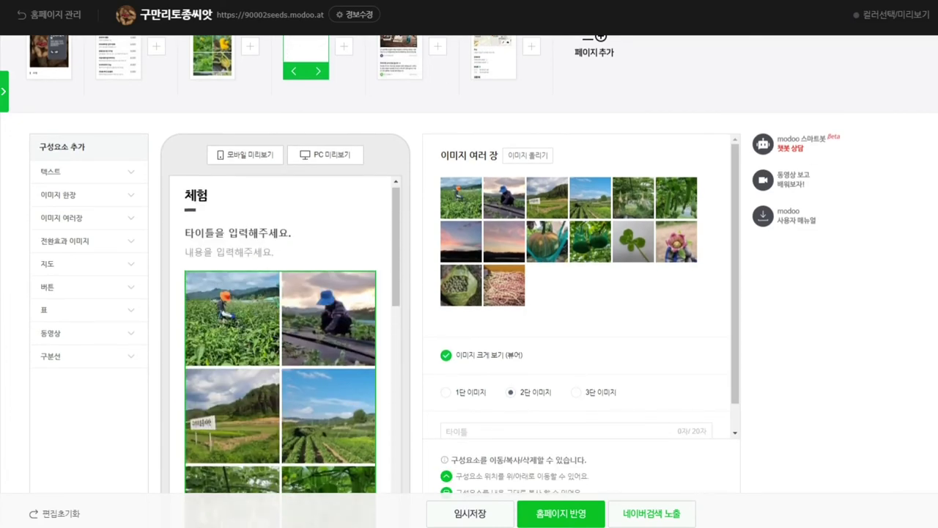
click(280, 297)
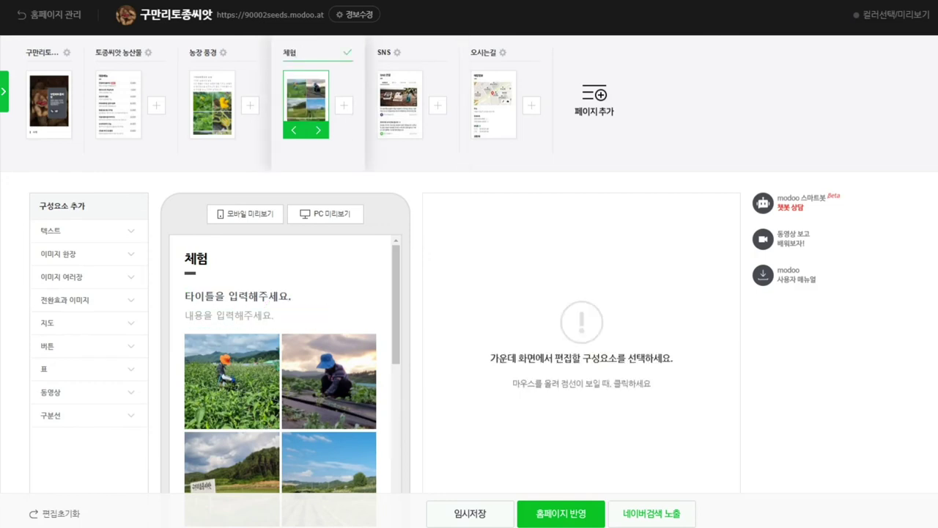
Step: Replace the 체험 page tab name with 토종씨앗 키우기
drag(297, 52, 290, 52)
key(Return)
key(Return)
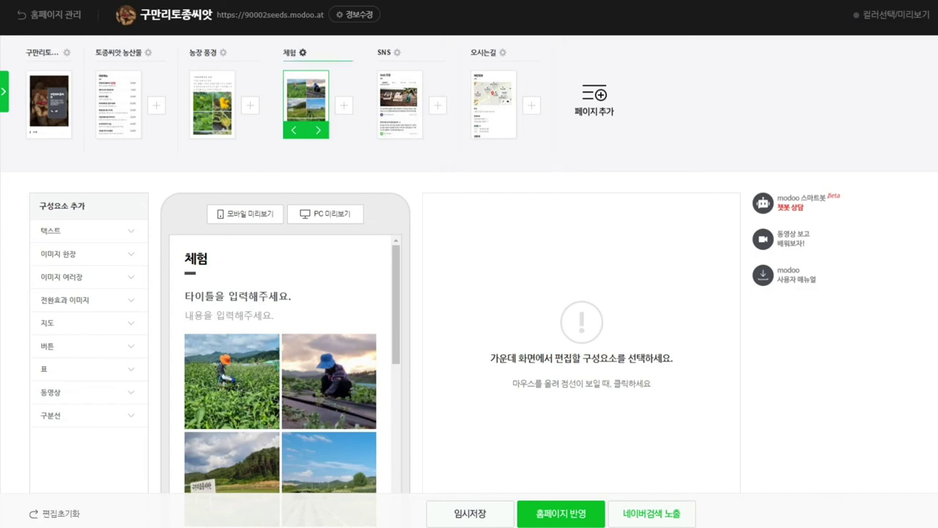
click(303, 53)
click(291, 52)
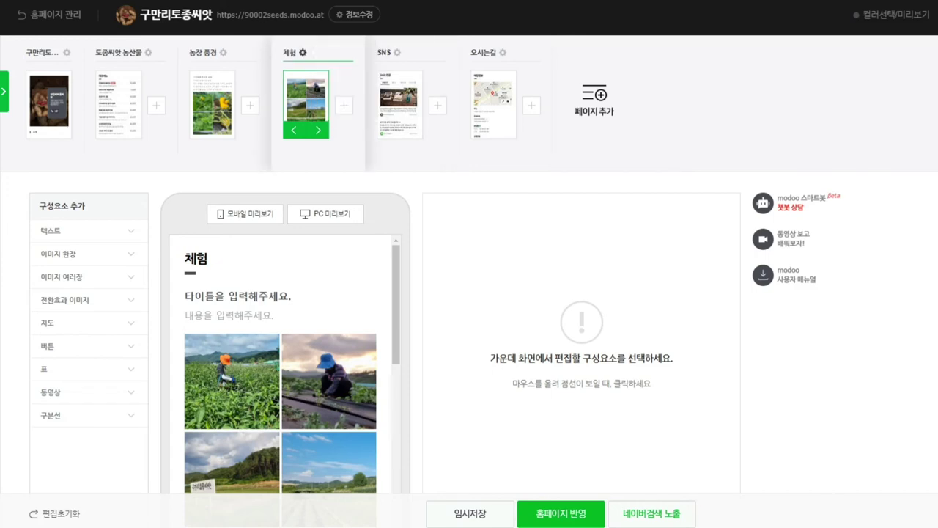
key(shift+Left)
key(BackSpace)
key(BackSpace)
text(농ㅈ)
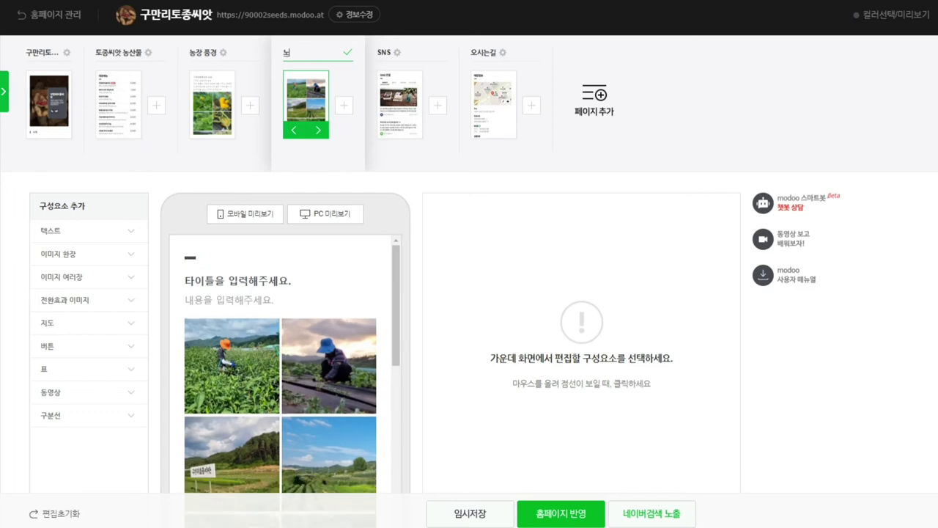
text(ㅏ)
key(BackSpace)
key(BackSpace)
key(BackSpace)
text(토종씨앗)
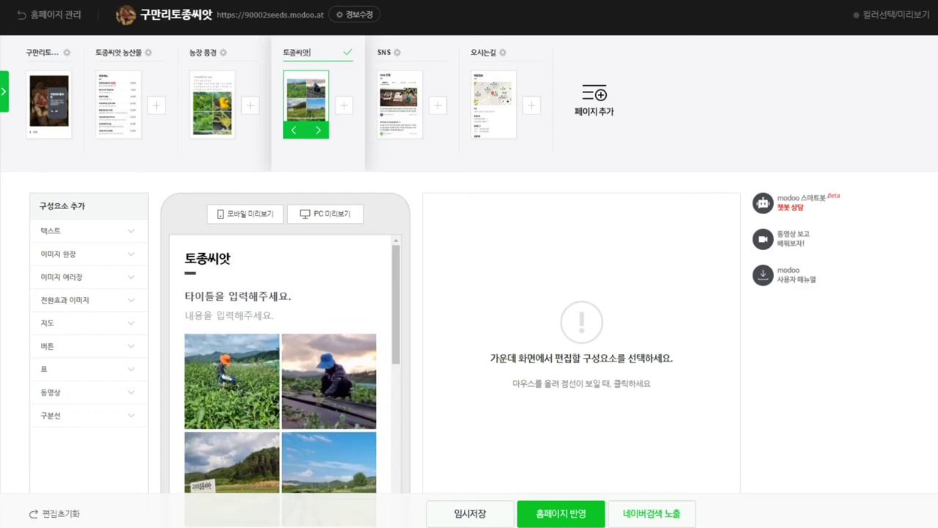
text( 키우기)
key(Return)
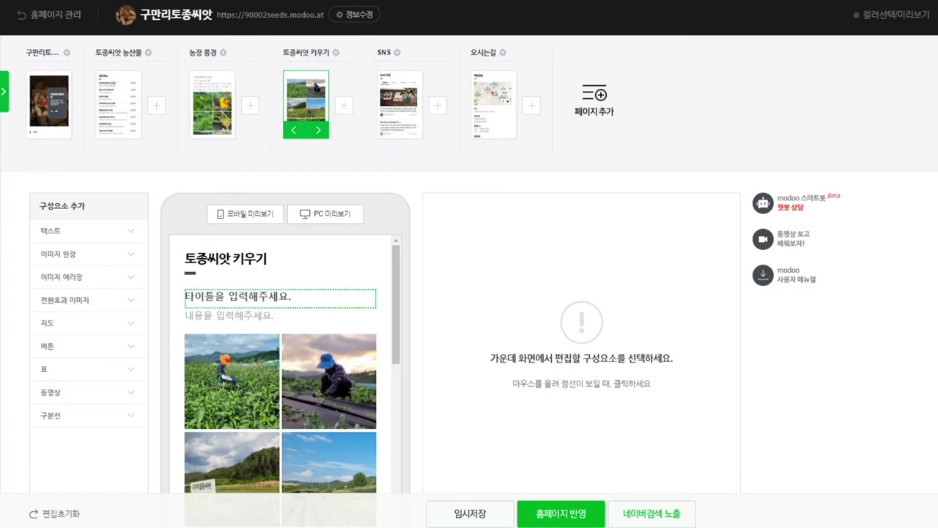
Step: Enter 구만리토종씨앗 농장 풍경 as the gallery's title text
click(281, 298)
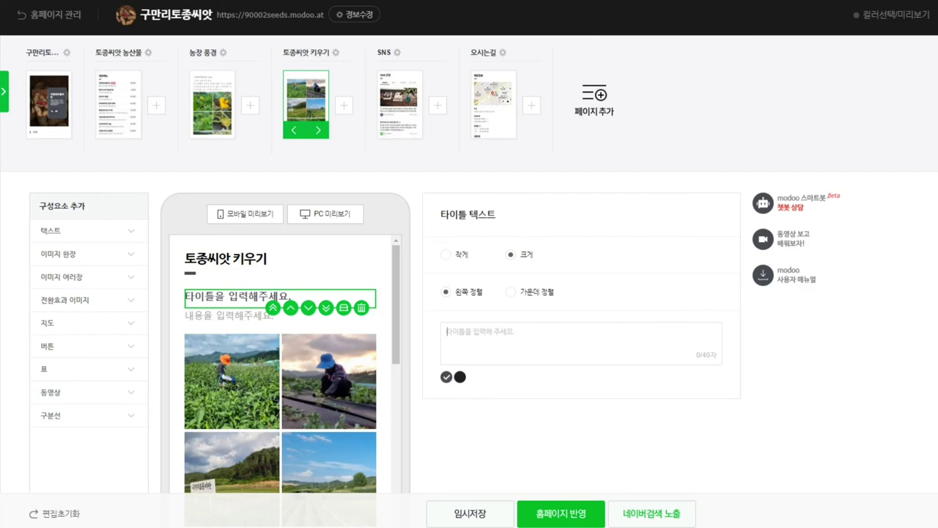
text(구만)
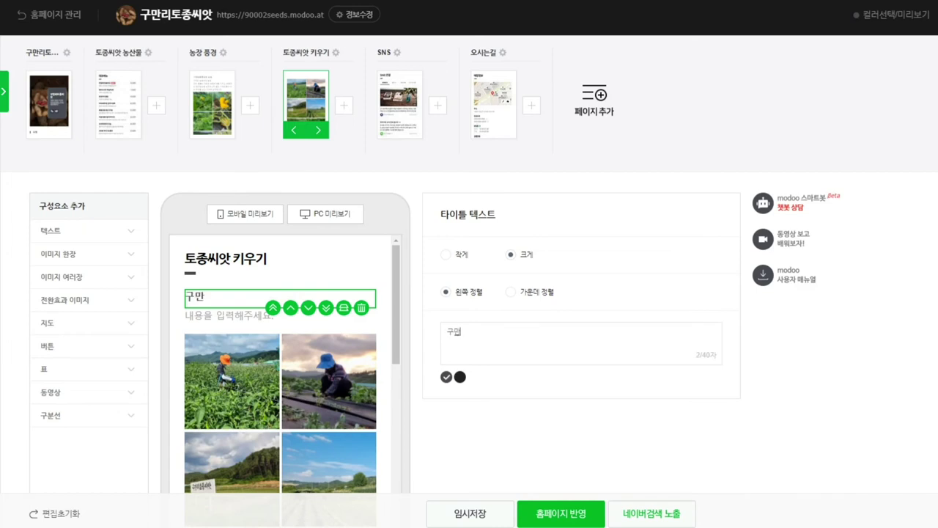
text(리토종씨앗 작)
key(BackSpace)
key(BackSpace)
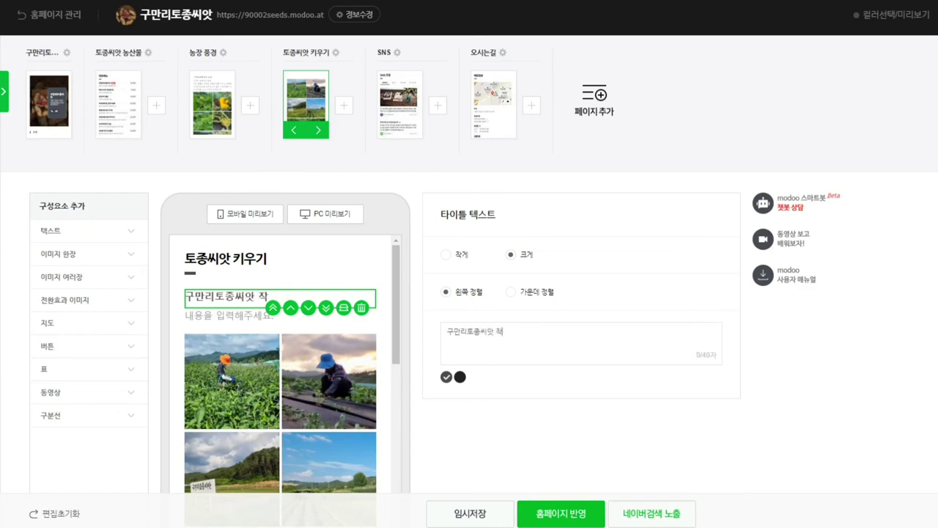
text(노장 풍경)
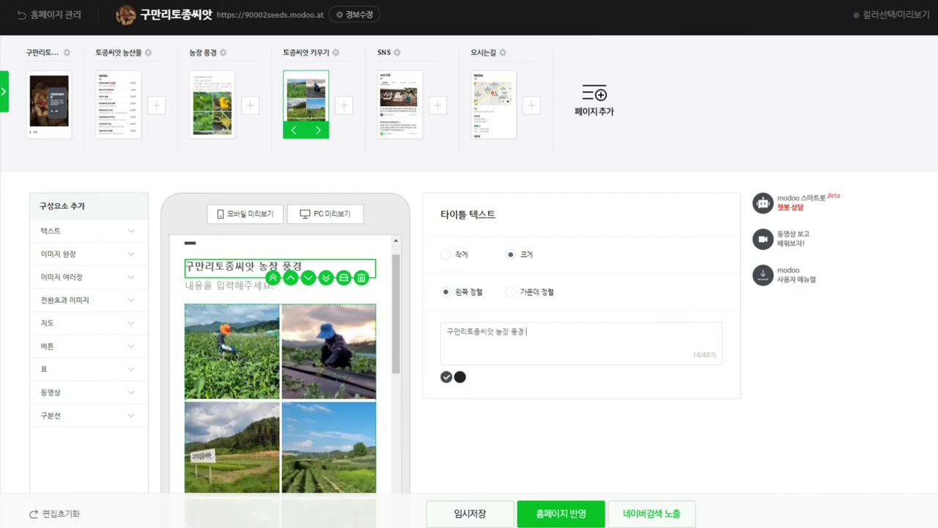
click(228, 316)
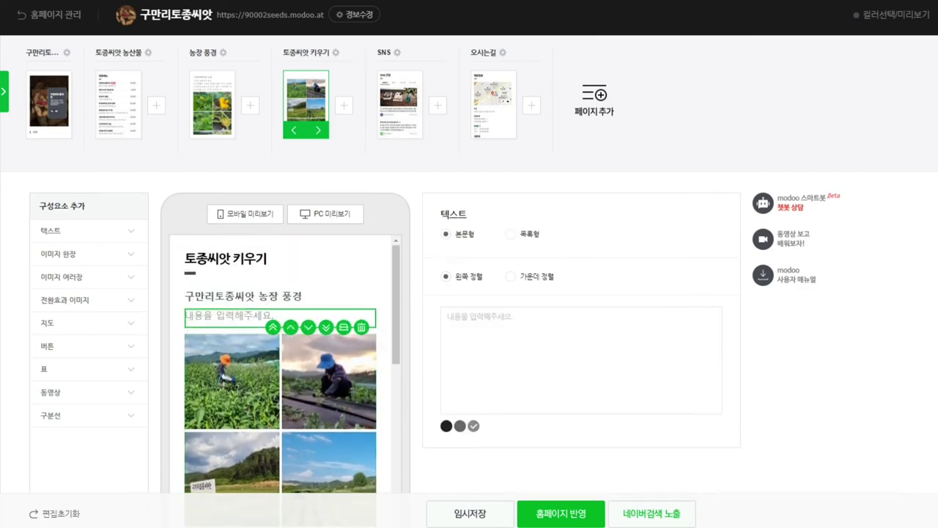
scroll(286, 366, down, 5)
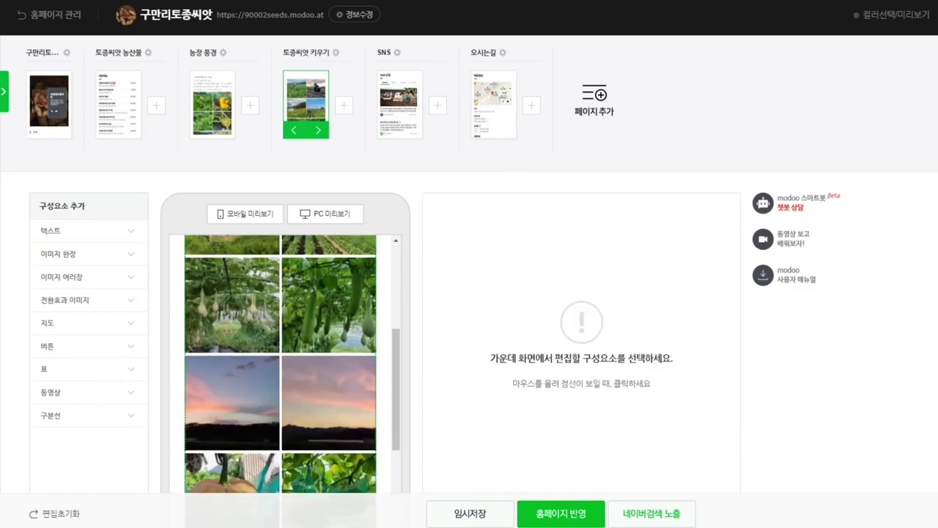
scroll(286, 367, down, 2)
click(242, 352)
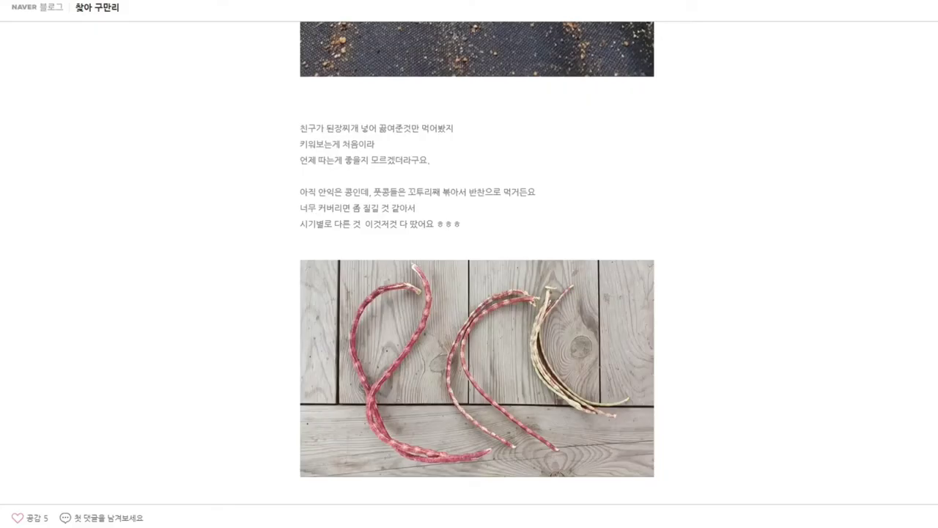
scroll(476, 264, down, 3)
scroll(477, 264, down, 5)
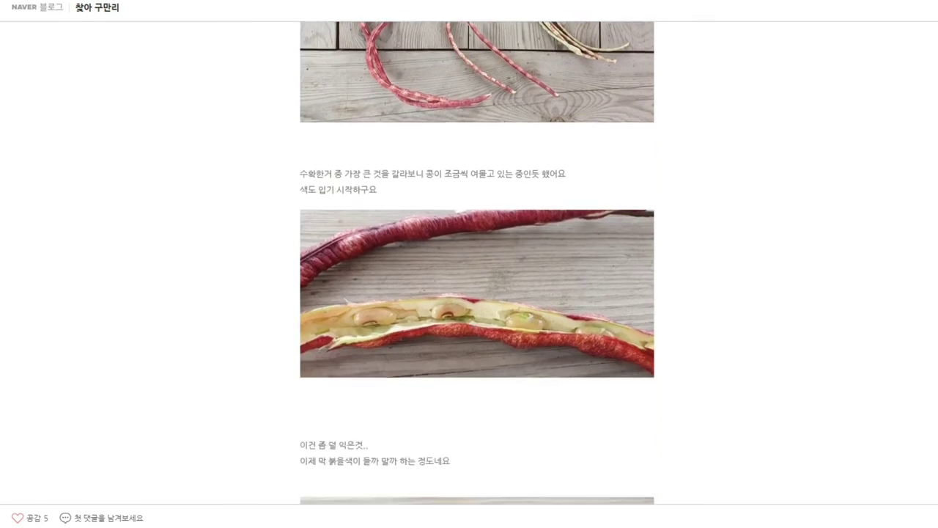
scroll(477, 264, down, 12)
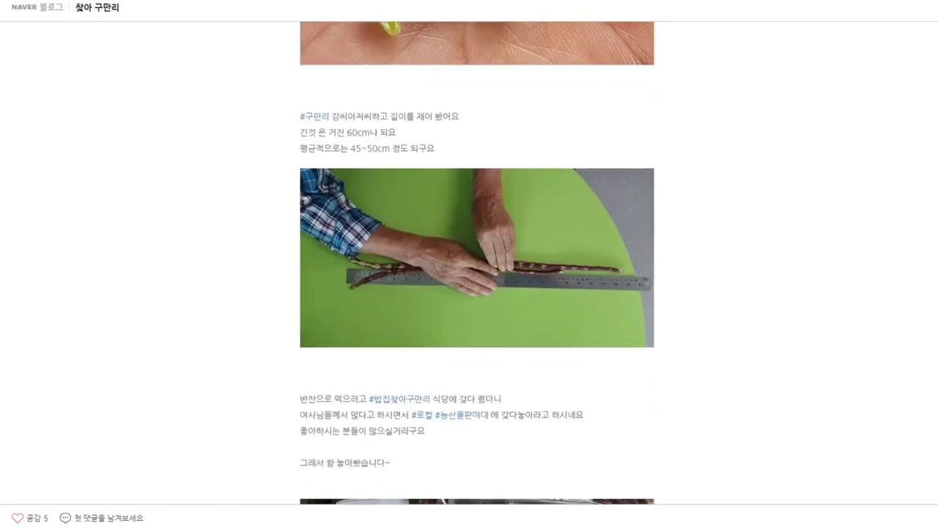
scroll(477, 264, down, 3)
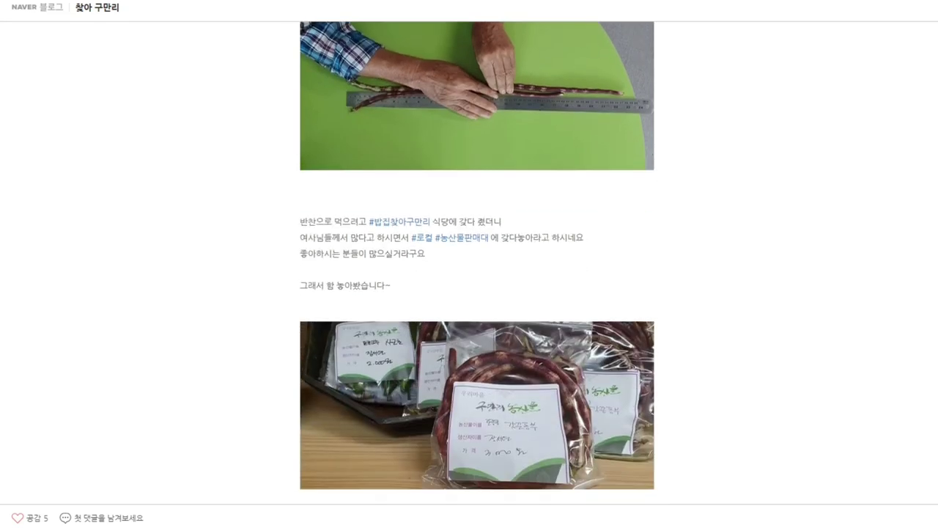
scroll(477, 264, down, 3)
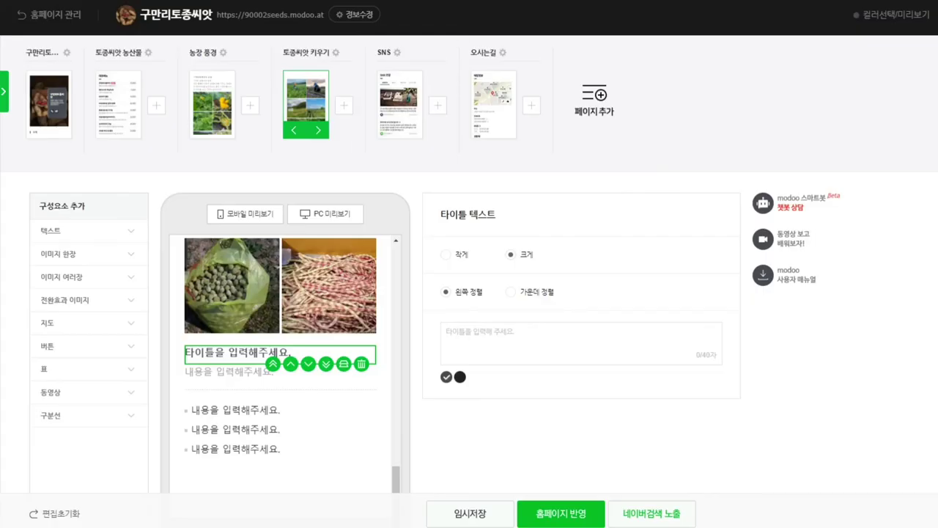
Step: Type the caption 개복숭아 / 갓끈 동부 / 더덕 꽃 / 호박 / 조롱박 / 수세미 below the last photos
text(갓)
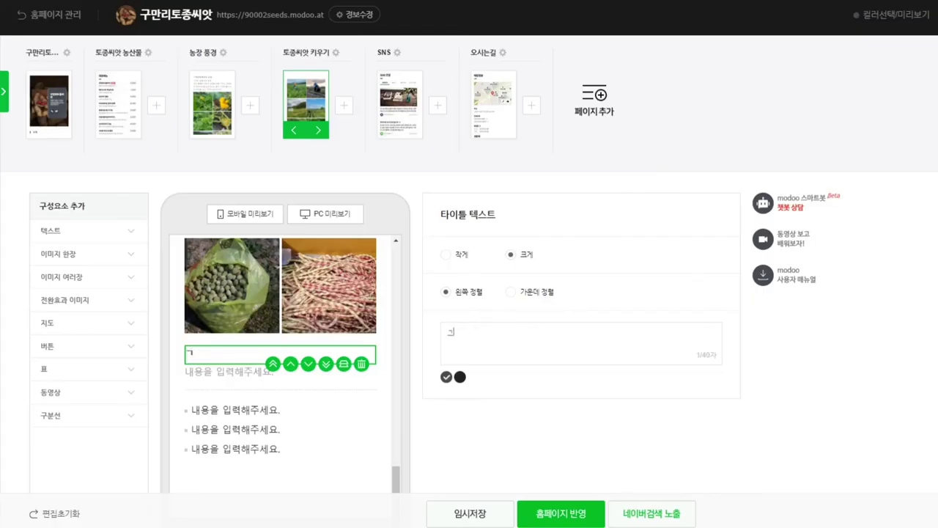
text(끈 동부개복숭)
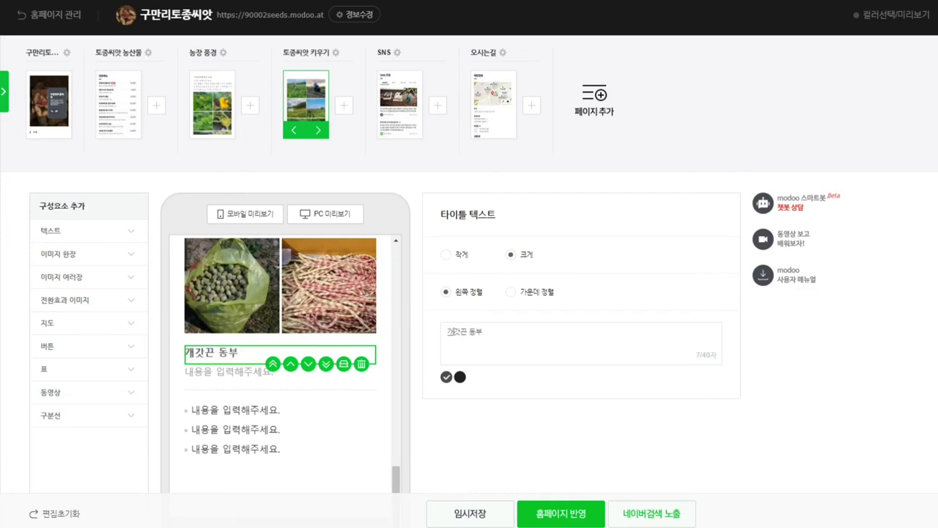
text(아  )
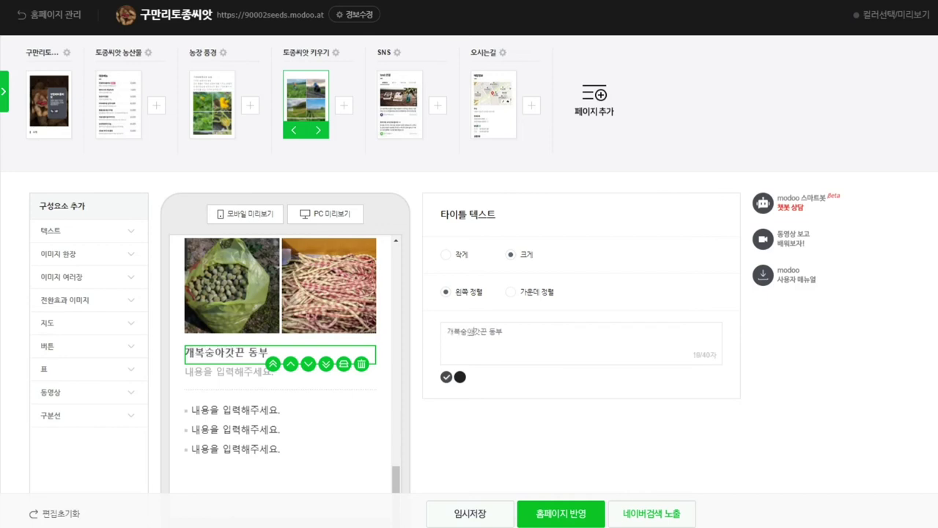
text(/ )
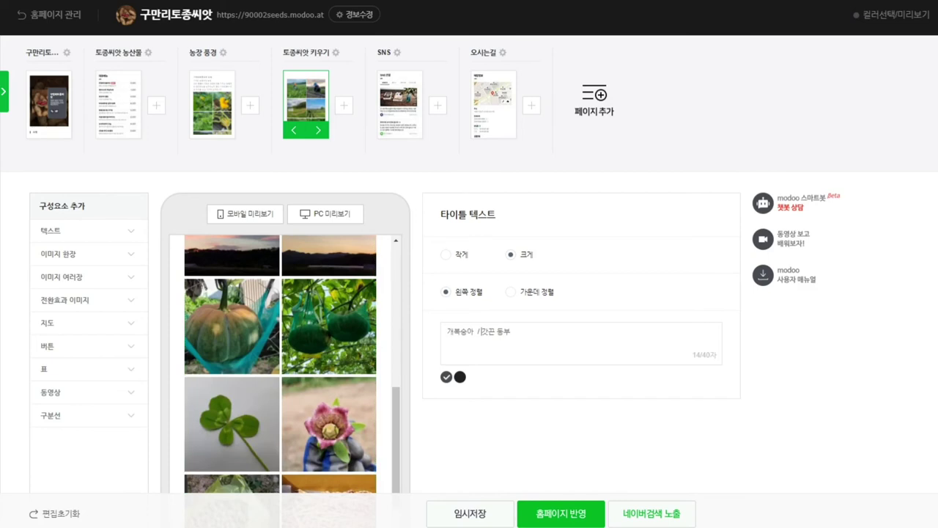
text( / 더덕 꽃 /)
text(호박 /)
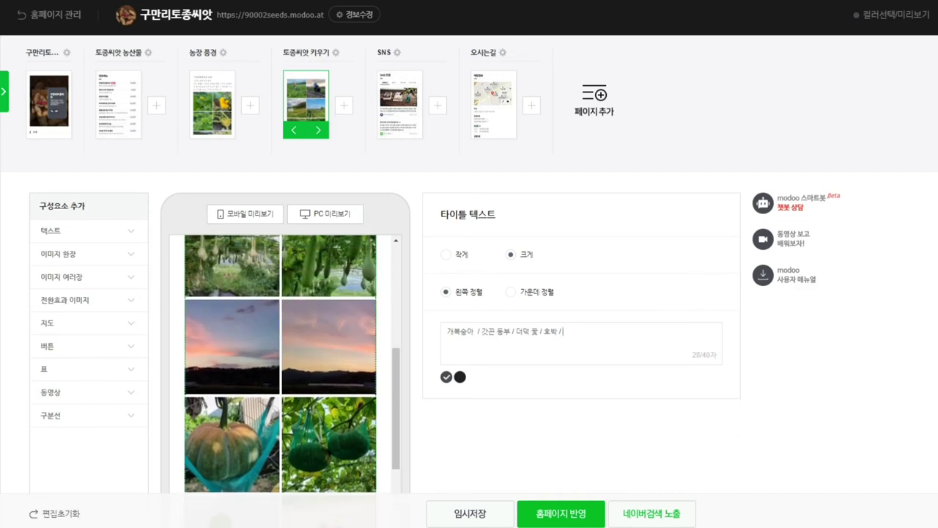
text( 조)
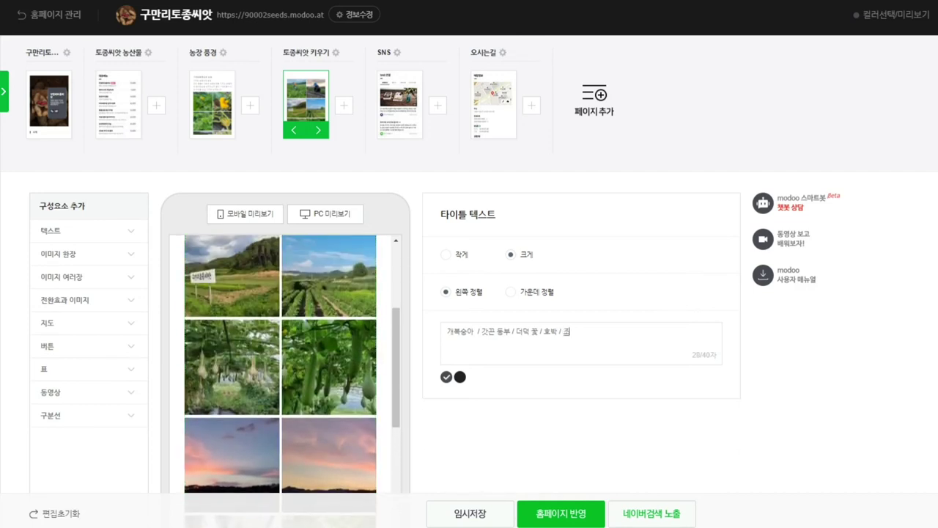
text(롱박 / 수세미)
click(586, 331)
scroll(281, 367, up, 3)
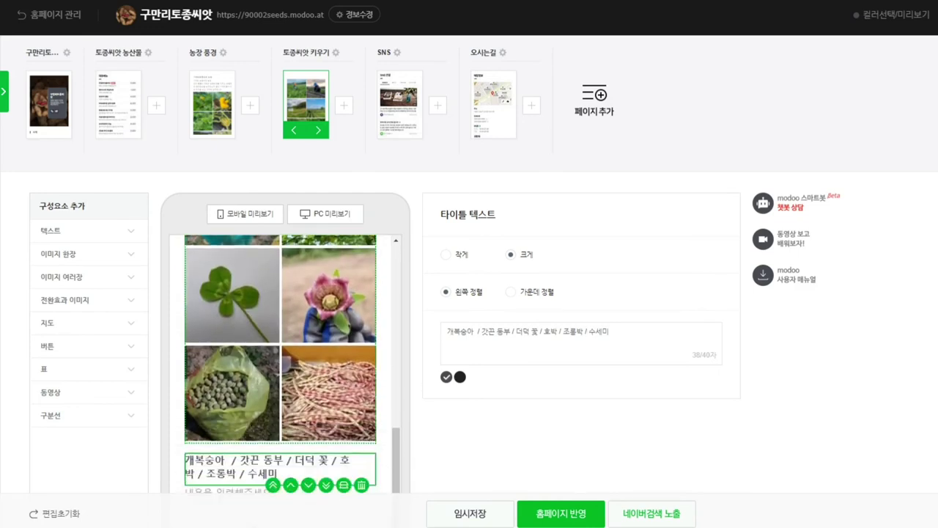
Step: Delete the empty text blocks and the placeholder bulleted list under the caption
click(242, 372)
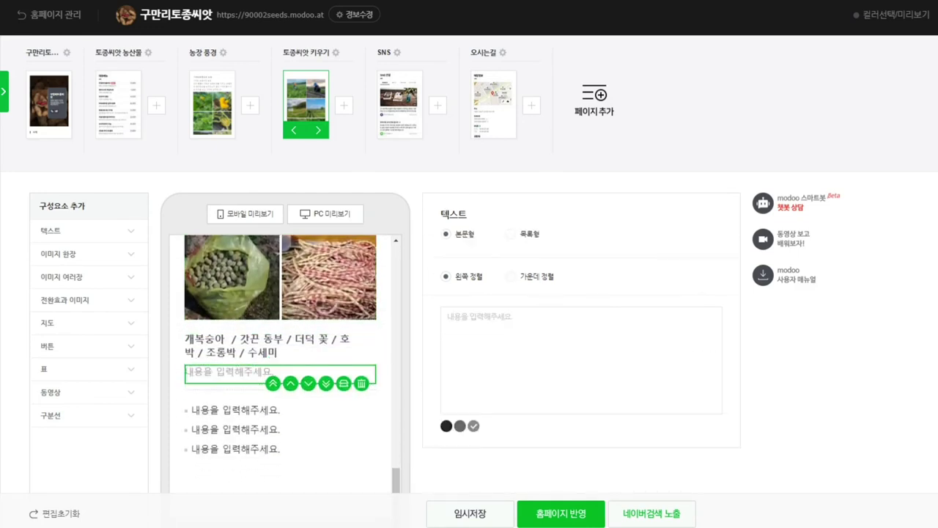
click(361, 383)
click(281, 428)
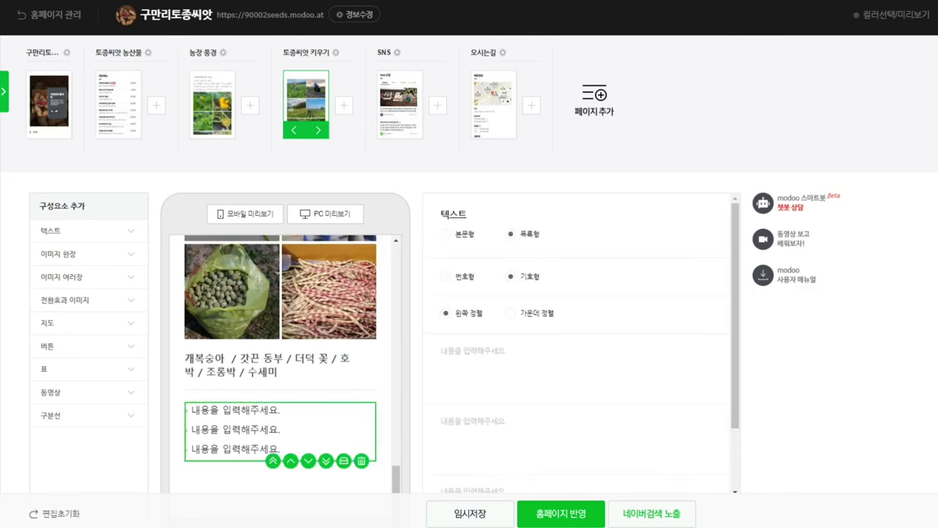
click(361, 461)
scroll(469, 293, down, 2)
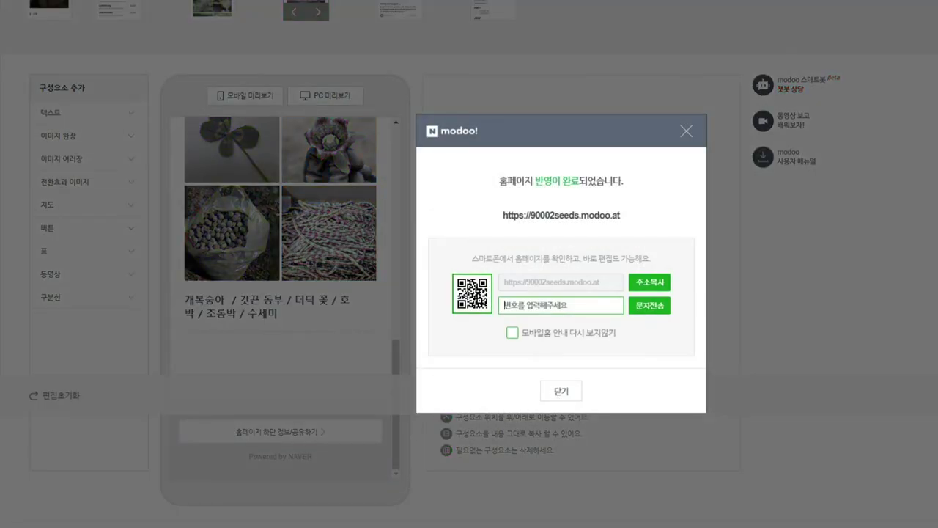
Step: Publish the site with 홈페이지 반영 and dismiss the completion notice
text(010)
key(BackSpace)
key(BackSpace)
key(BackSpace)
key(Escape)
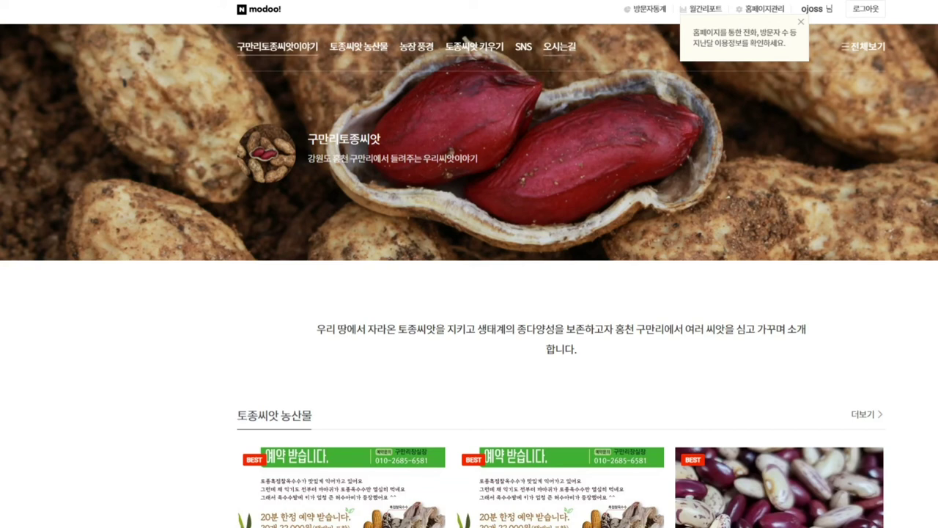
Step: Scroll through the live site's SNS page
click(523, 46)
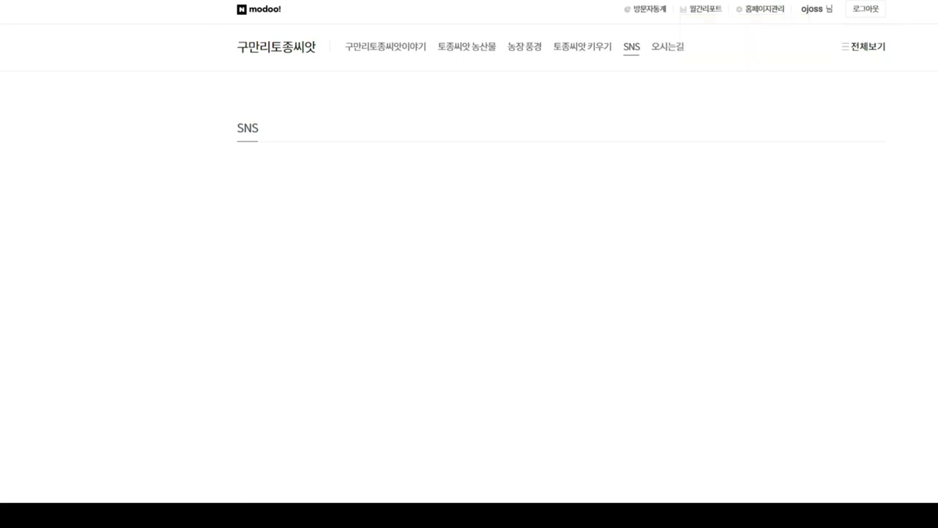
scroll(469, 264, down, 2)
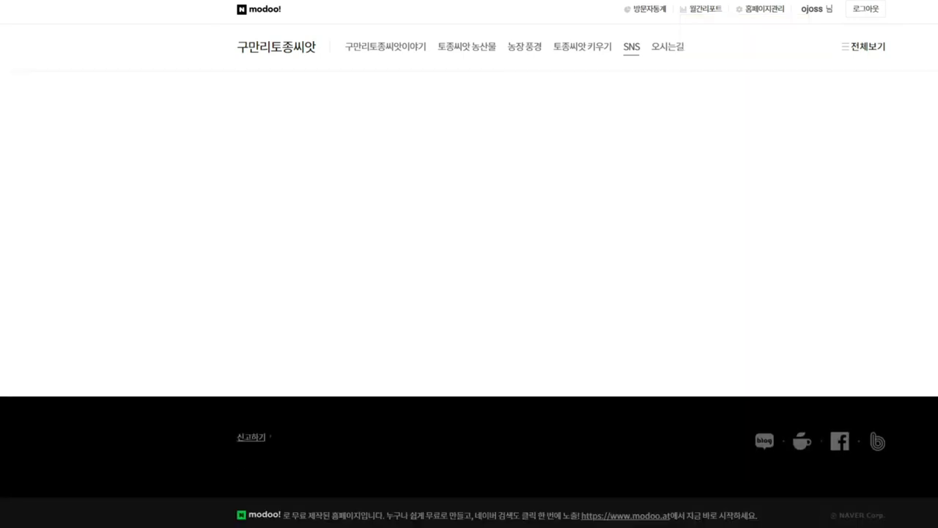
scroll(469, 263, up, 2)
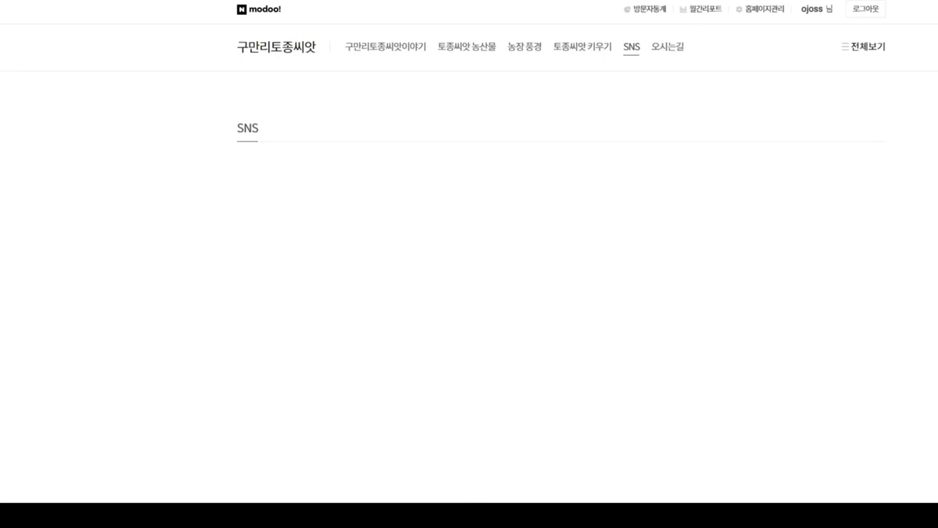
scroll(560, 299, down, 4)
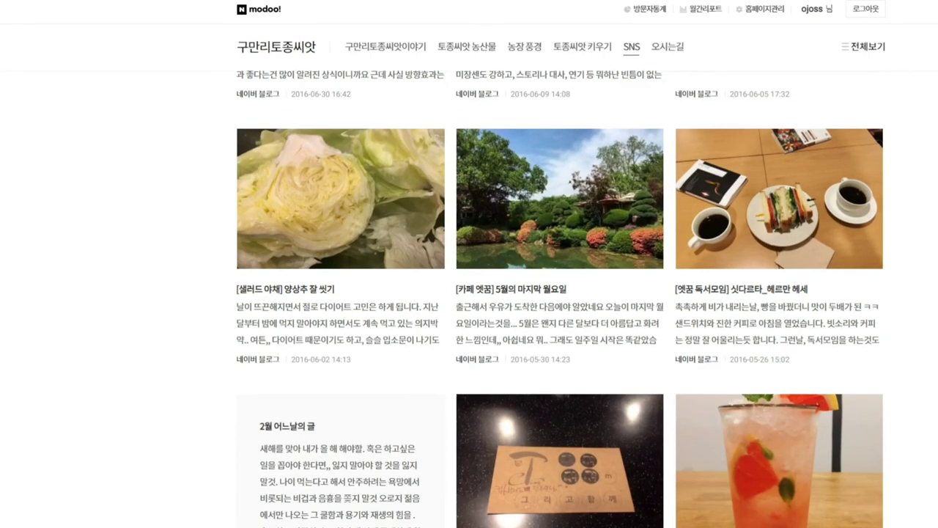
scroll(560, 299, down, 2)
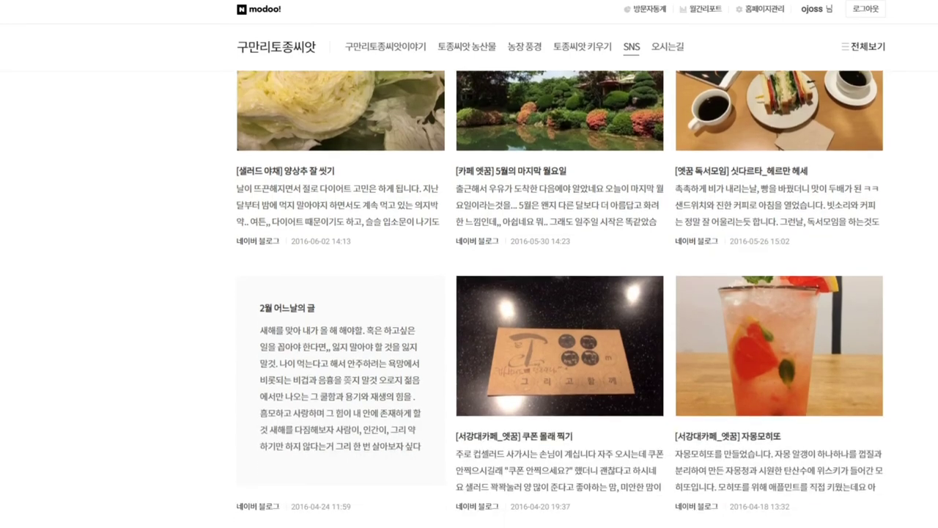
scroll(469, 299, down, 3)
scroll(470, 299, up, 6)
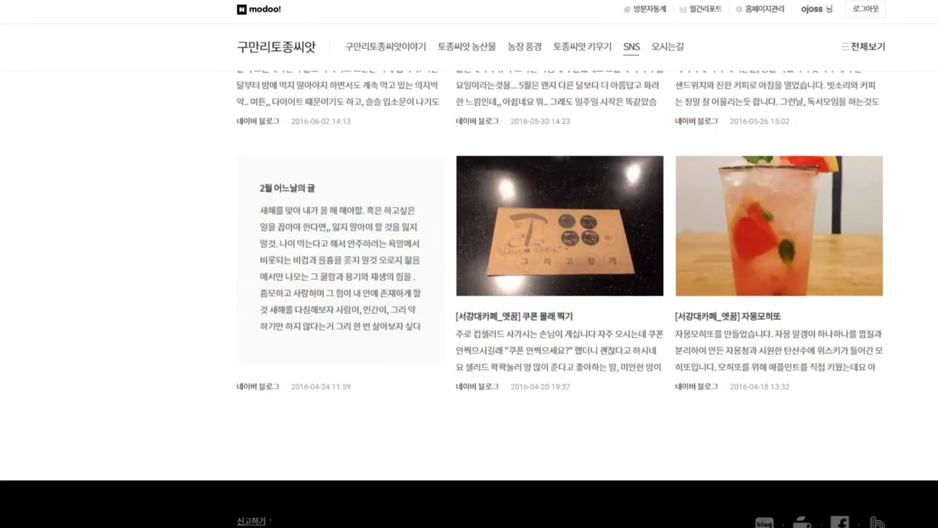
scroll(469, 299, up, 2)
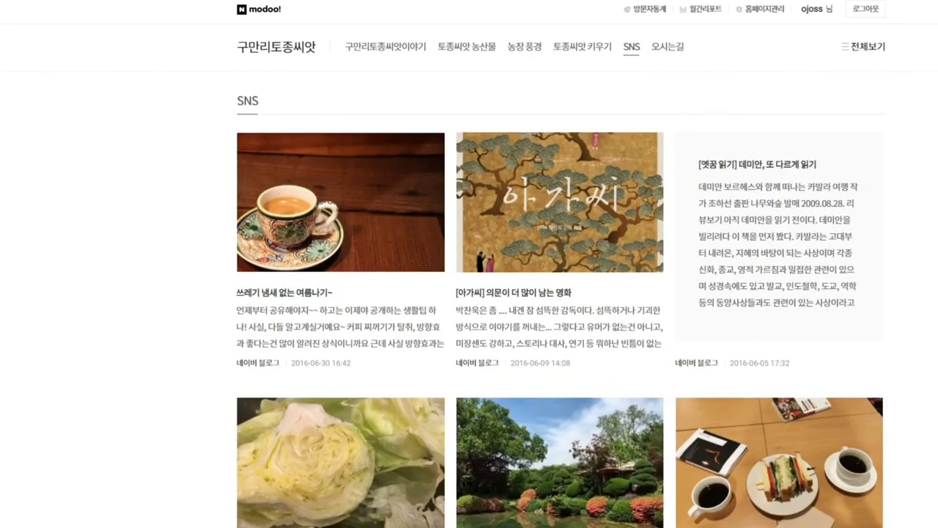
scroll(469, 299, up, 1)
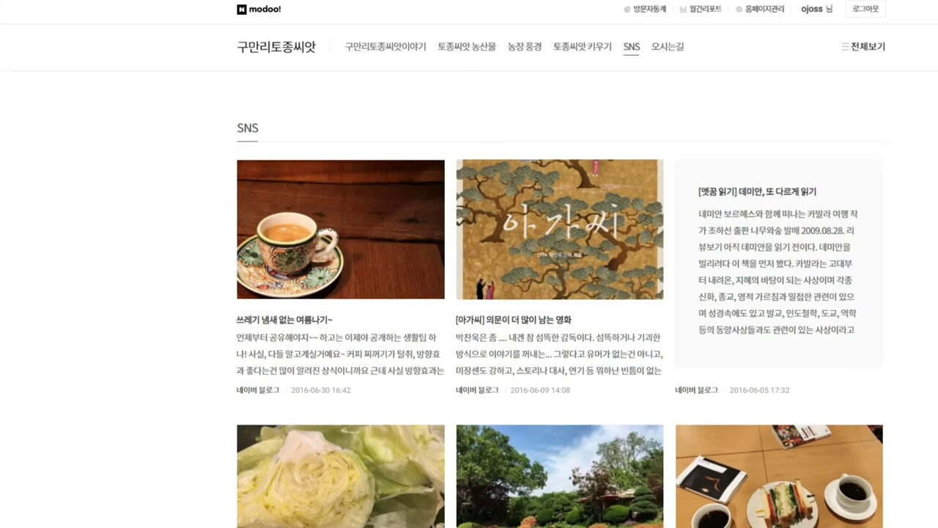
Step: Go to the live 오시는길 page and view its map and farm address
click(583, 46)
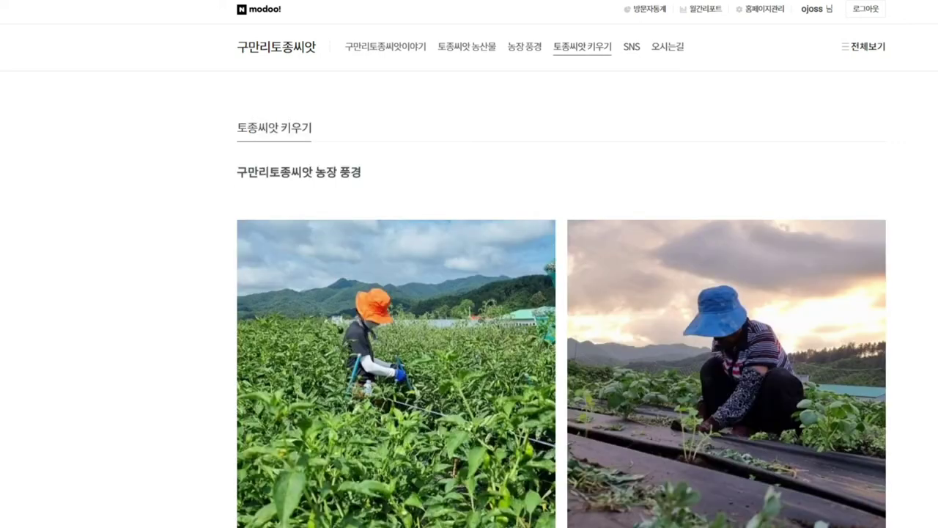
click(668, 46)
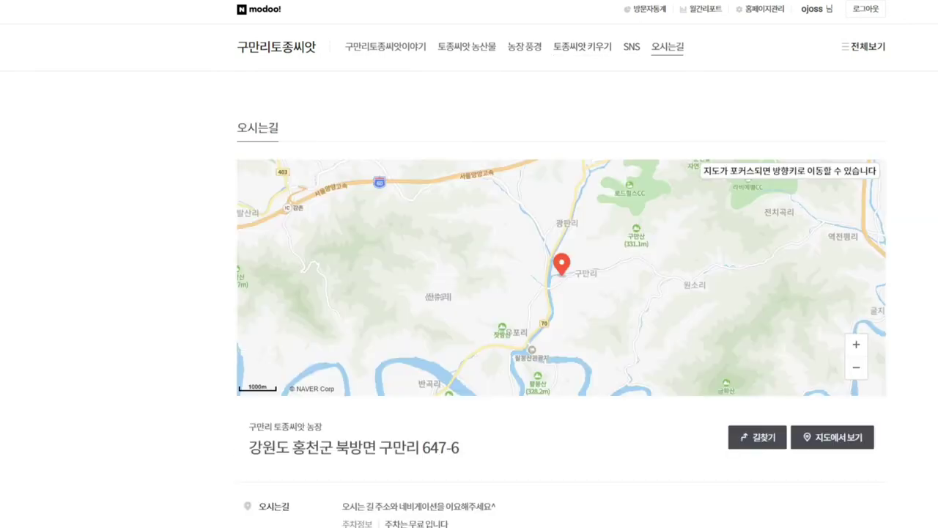
scroll(469, 294, down, 3)
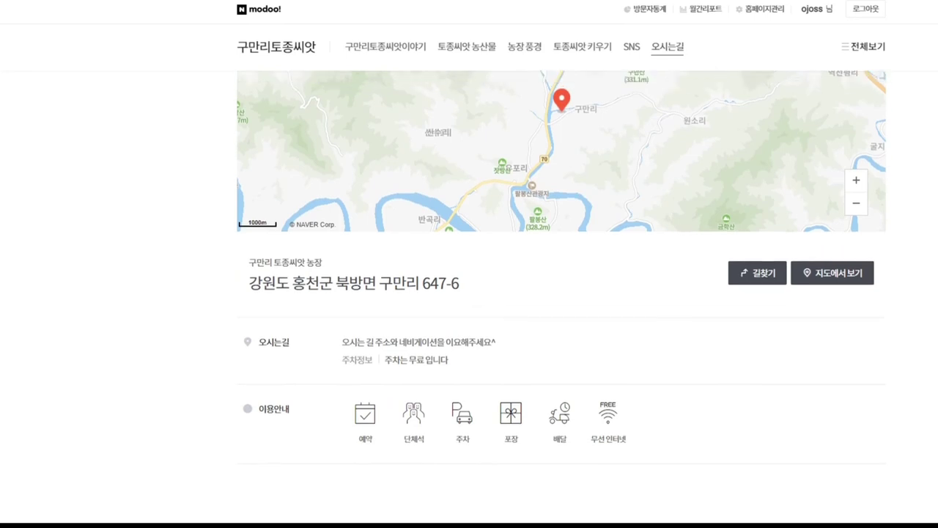
scroll(469, 293, up, 3)
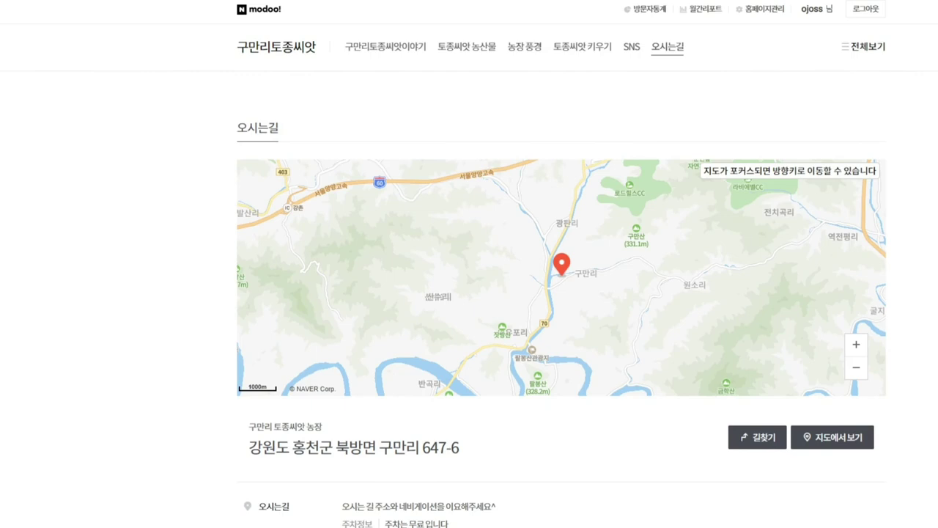
Step: Scroll through the live 농장 풍경 photo page
click(525, 46)
scroll(562, 299, down, 8)
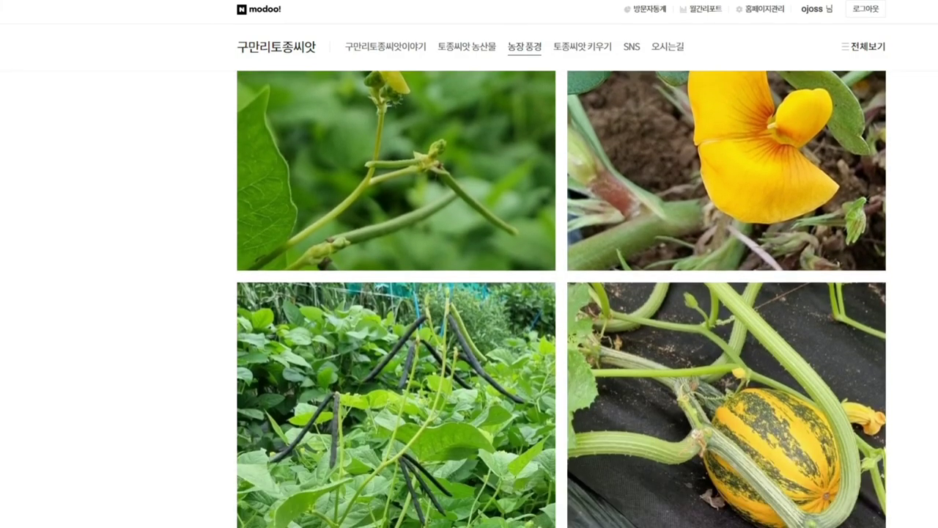
scroll(562, 299, down, 8)
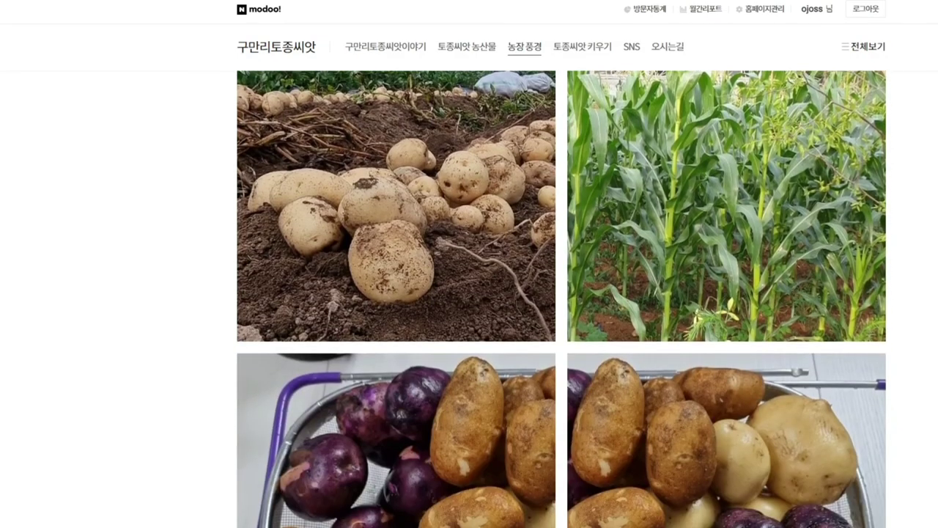
scroll(561, 299, down, 11)
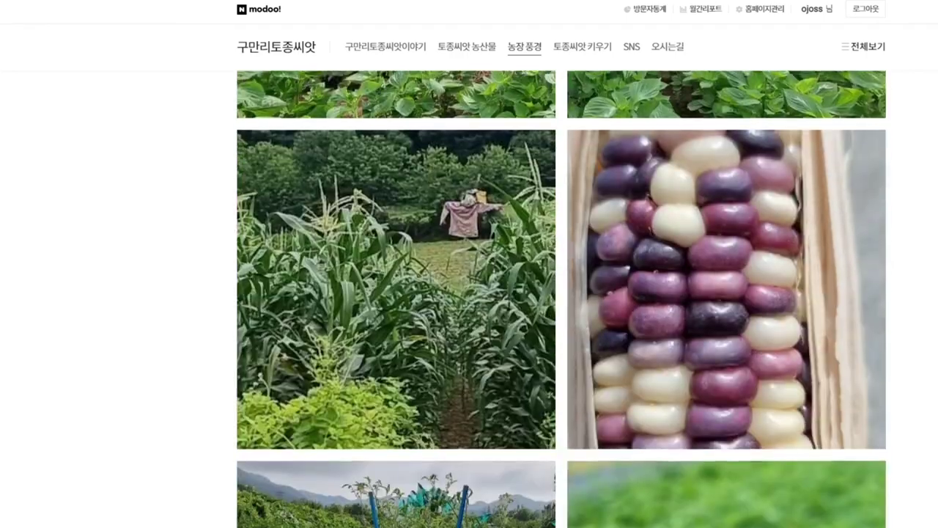
scroll(562, 299, down, 10)
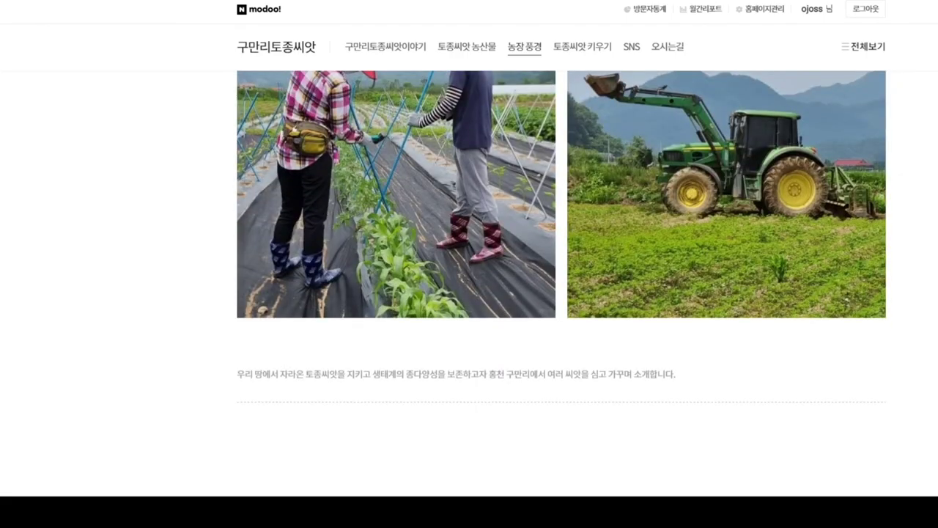
scroll(562, 299, up, 6)
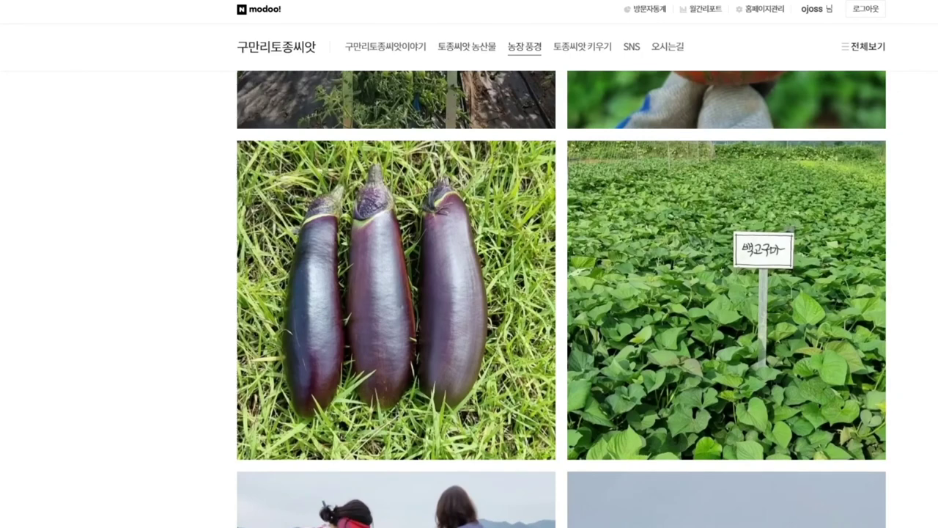
Step: Review the live 토종씨앗 농산물 product page
click(467, 46)
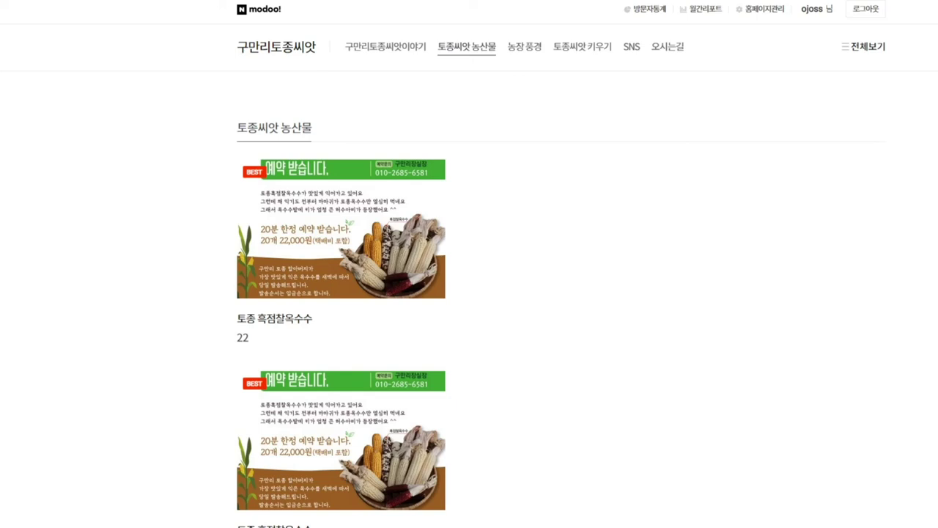
scroll(469, 293, down, 3)
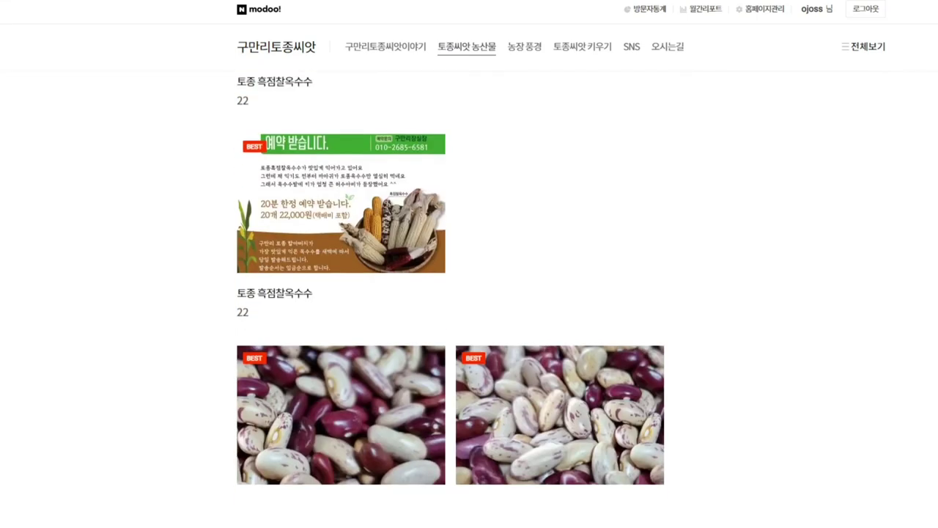
scroll(469, 293, up, 1)
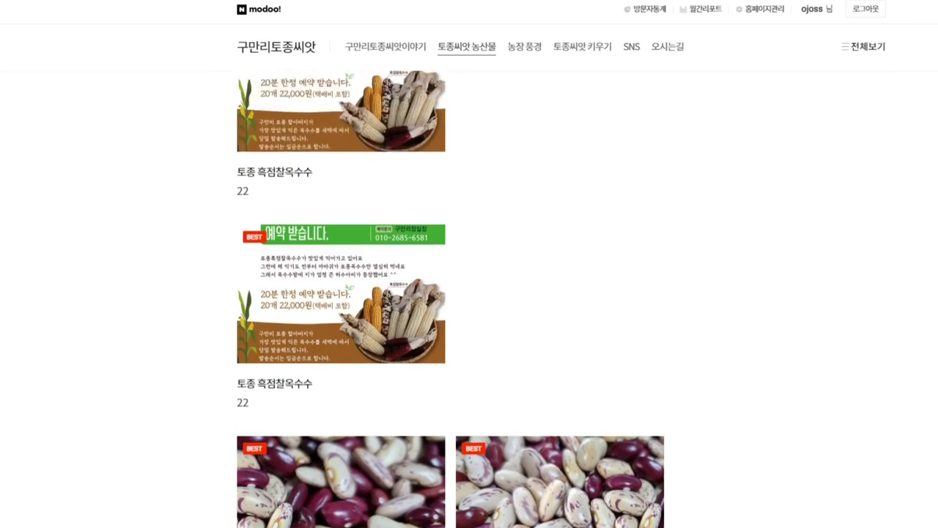
scroll(469, 293, down, 5)
scroll(469, 294, down, 2)
scroll(470, 294, up, 8)
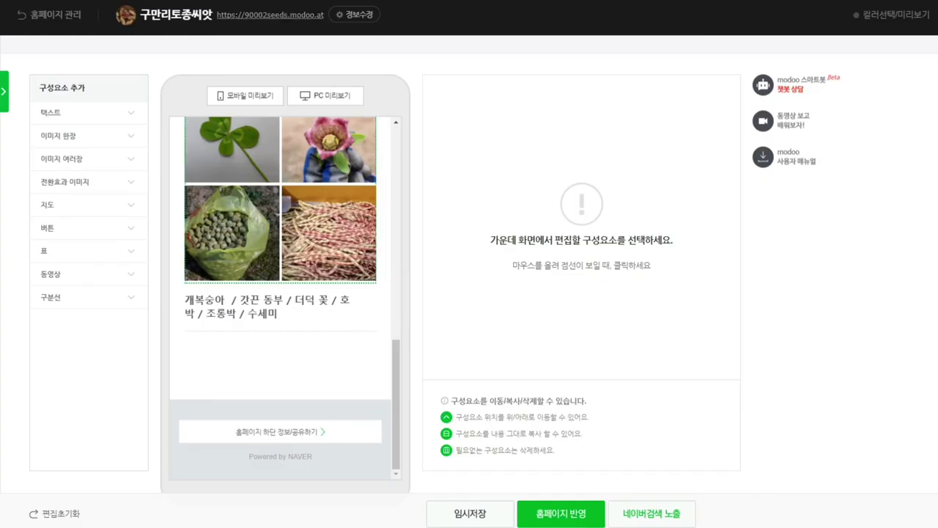
scroll(286, 297, up, 1)
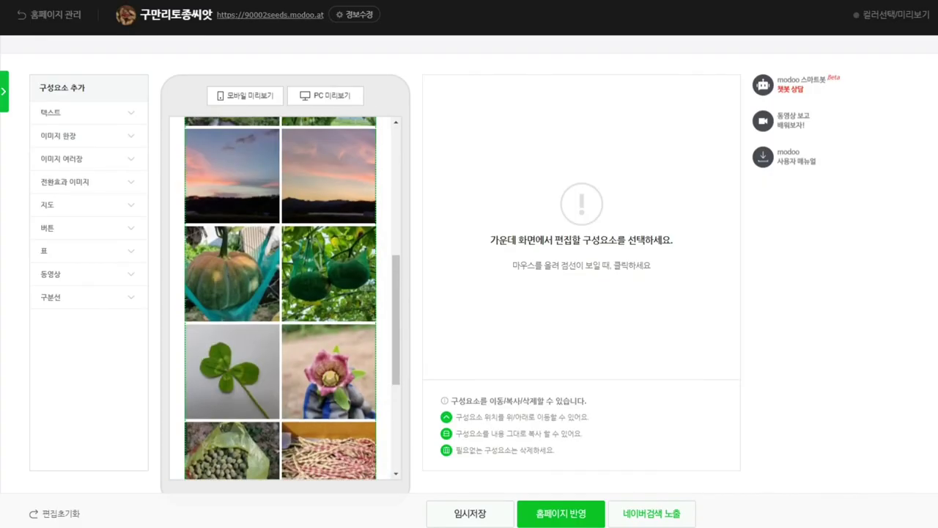
Step: Select the corn item on the 토종씨앗 농산물 page and republish the site
scroll(286, 297, up, 5)
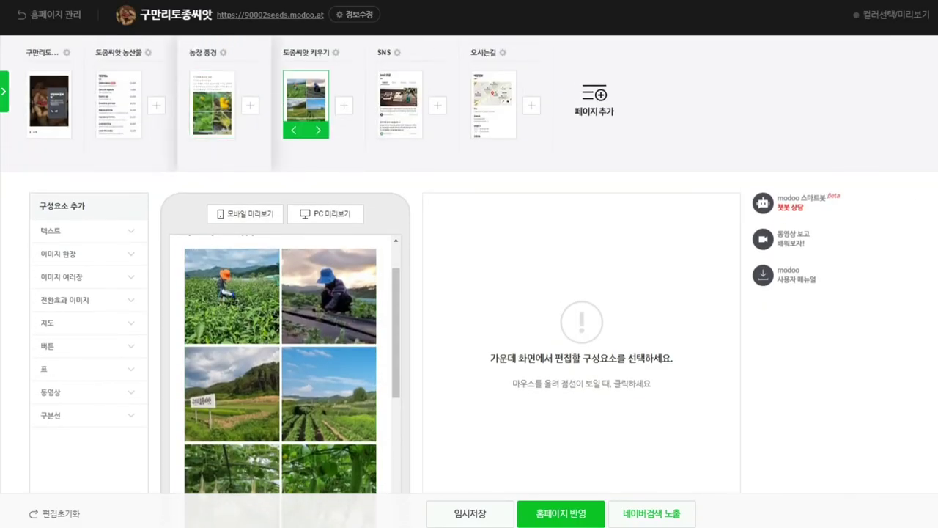
click(118, 104)
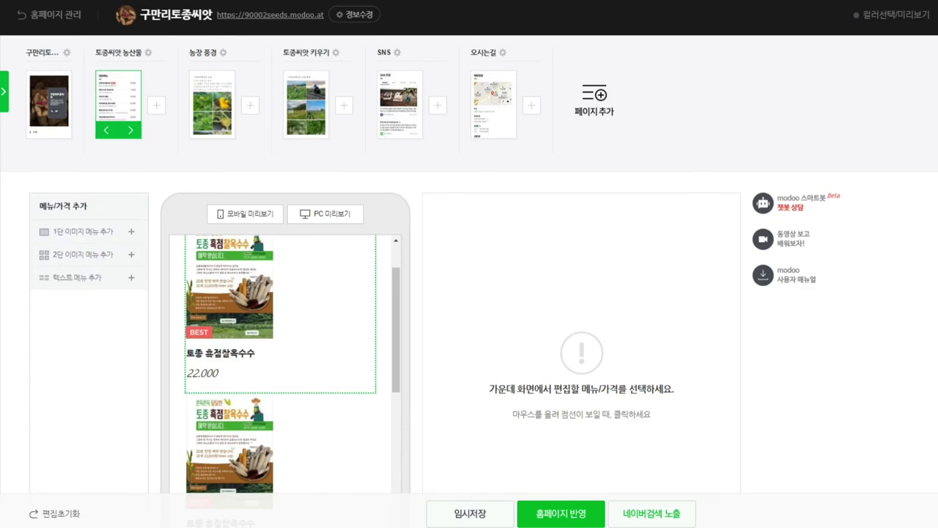
click(280, 316)
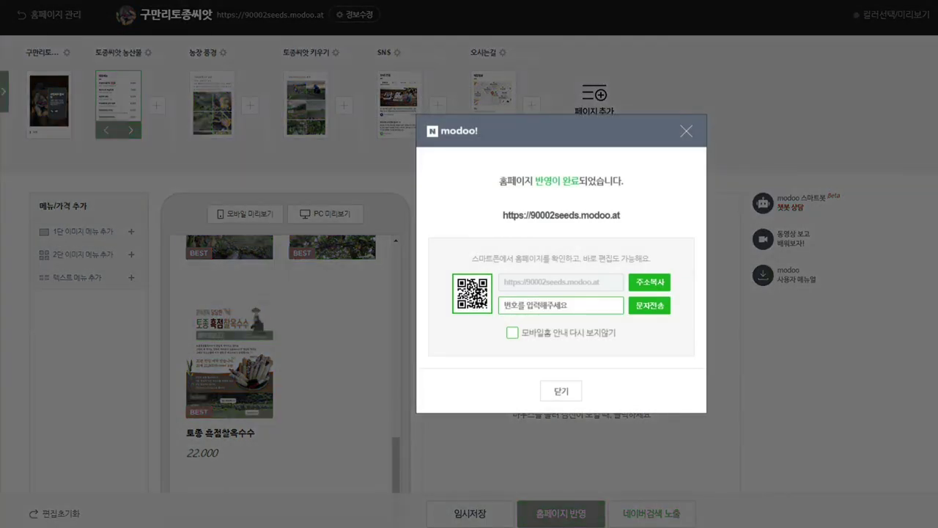
key(Escape)
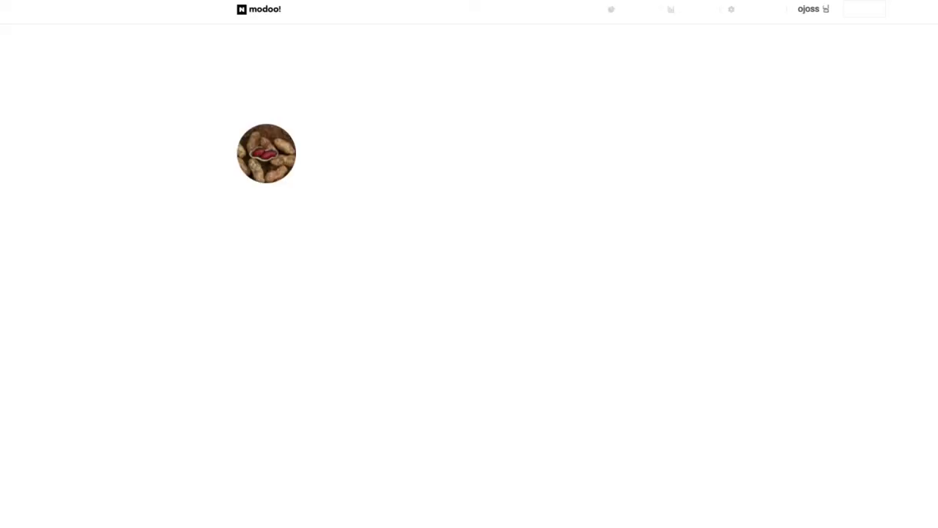
Step: Check the live 토종씨앗 농산물 product list down to the footer and back
scroll(469, 294, down, 3)
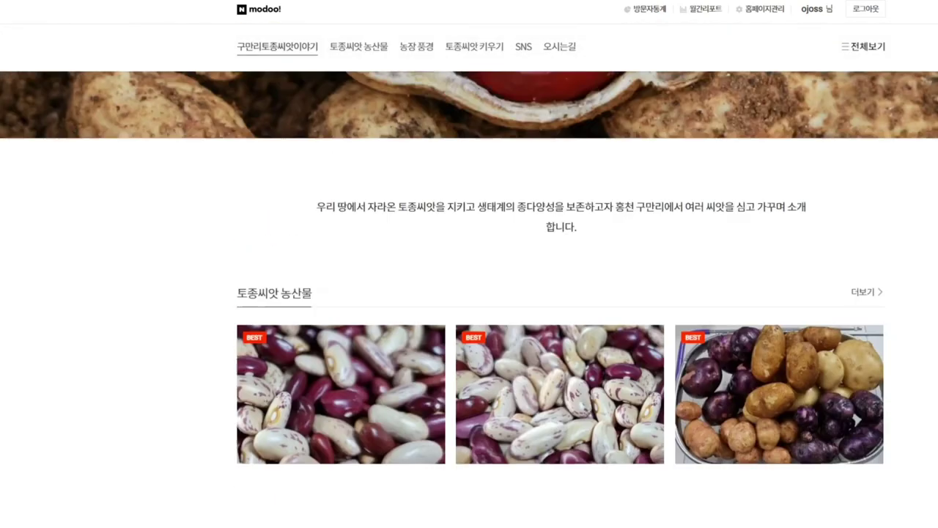
scroll(469, 294, up, 2)
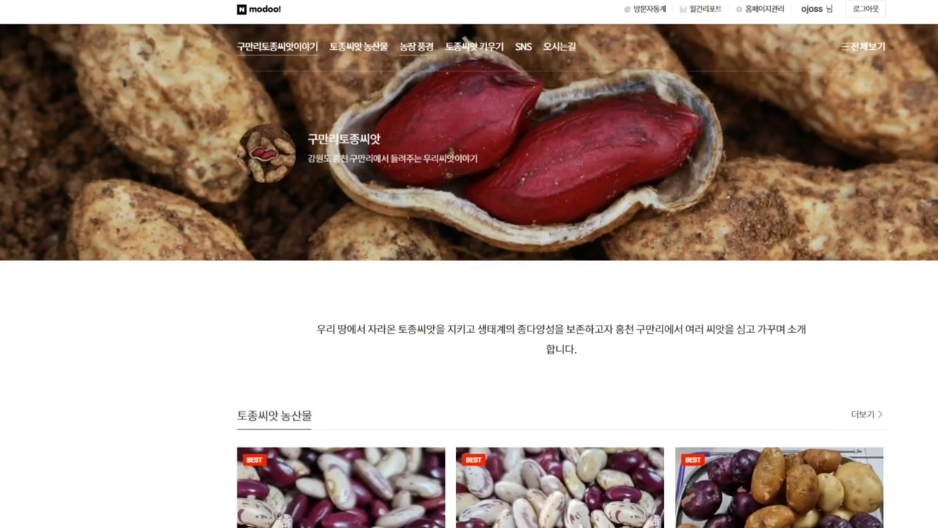
click(359, 46)
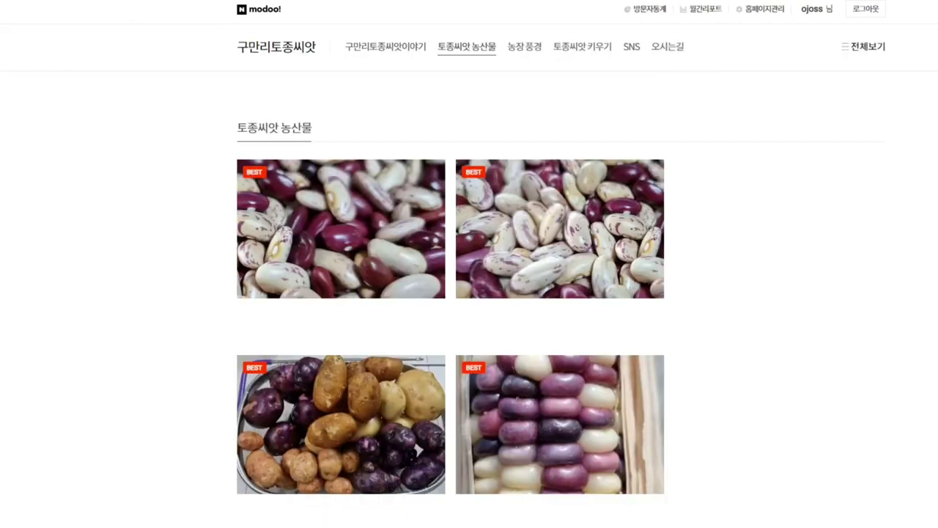
scroll(469, 293, down, 8)
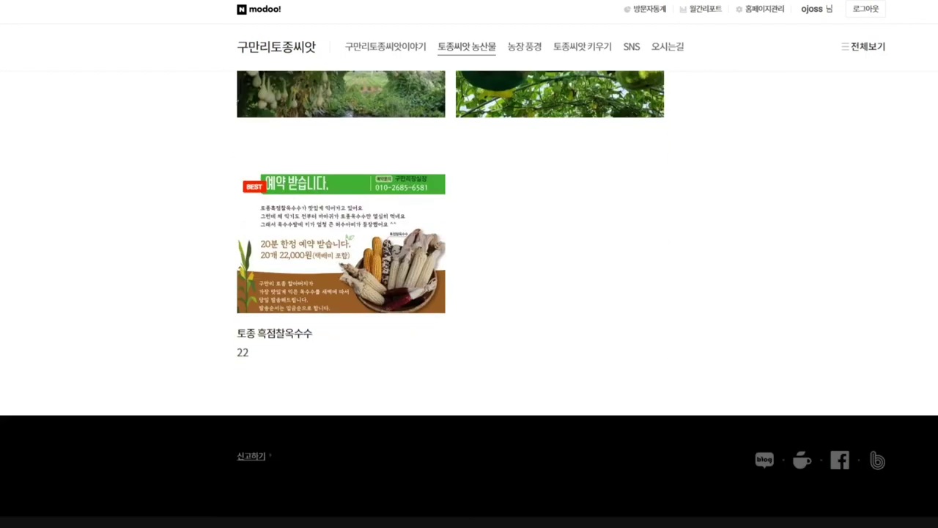
scroll(470, 293, up, 8)
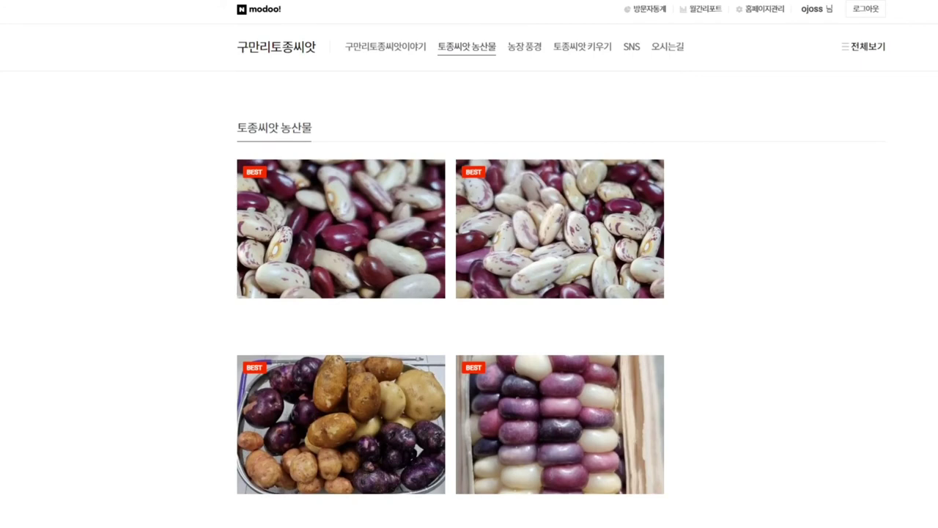
scroll(469, 293, down, 5)
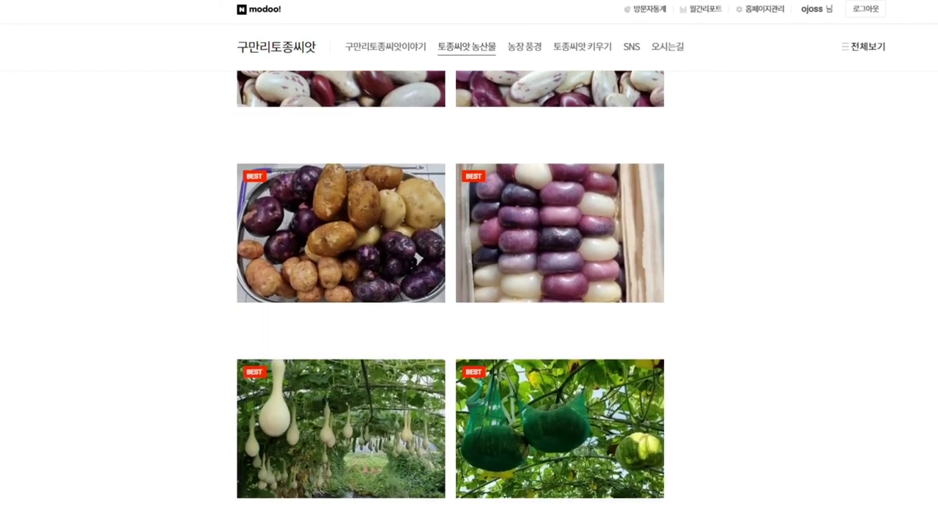
scroll(469, 293, down, 3)
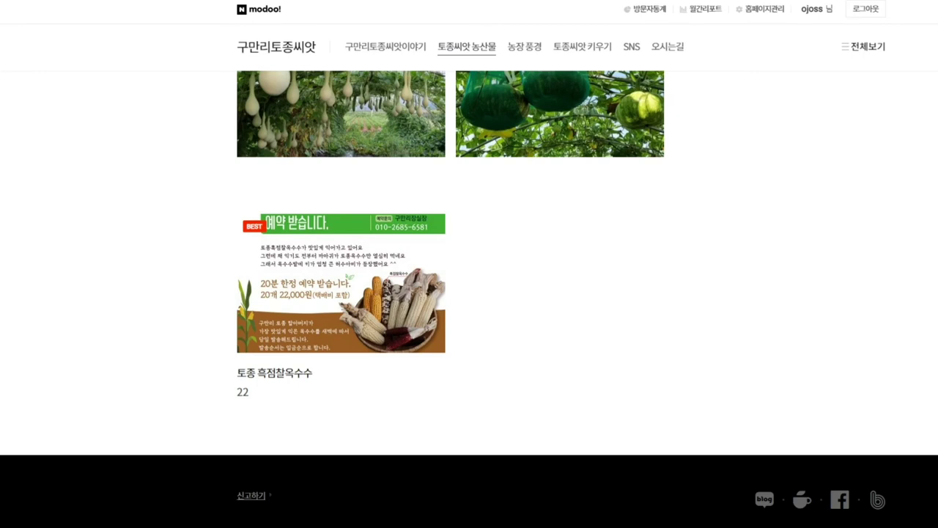
scroll(469, 293, up, 3)
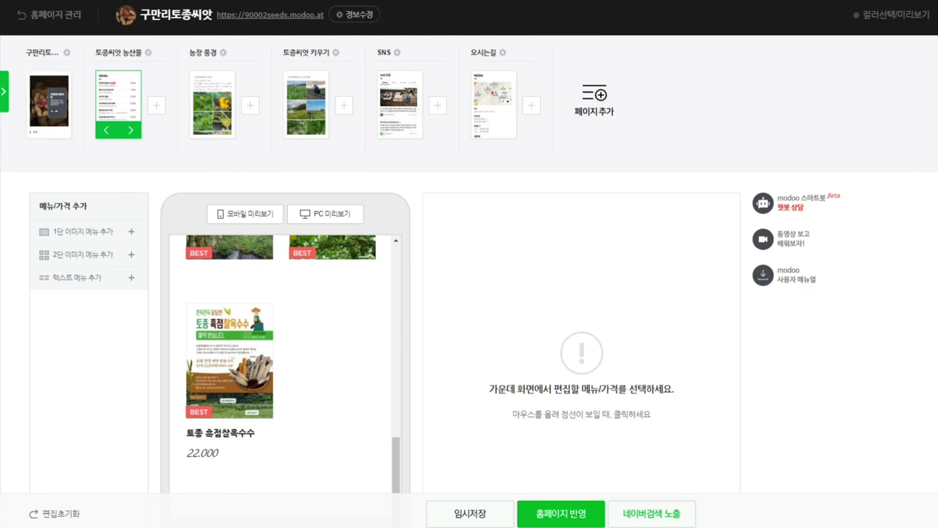
scroll(469, 293, down, 2)
scroll(470, 293, down, 1)
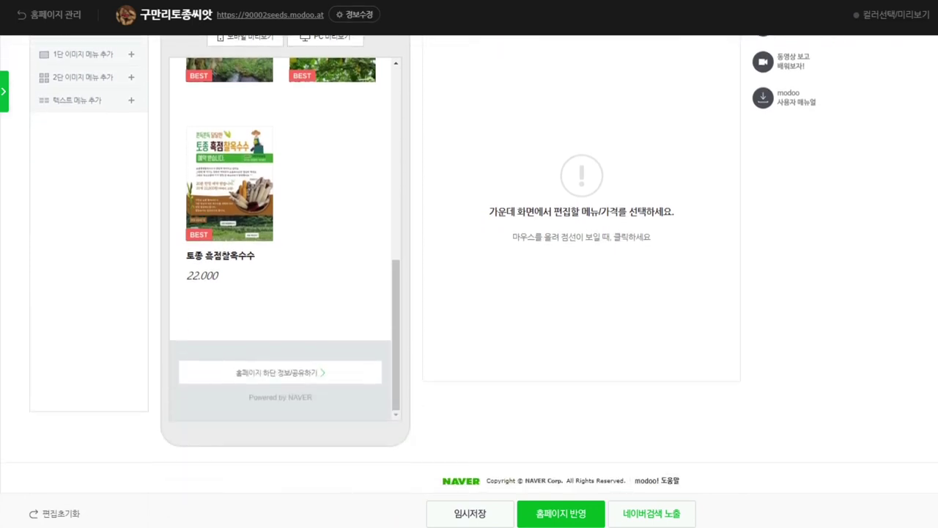
Step: Enter the business name 구만리토종씨앗 농장 in the footer info, mark it displayed, and save
click(280, 372)
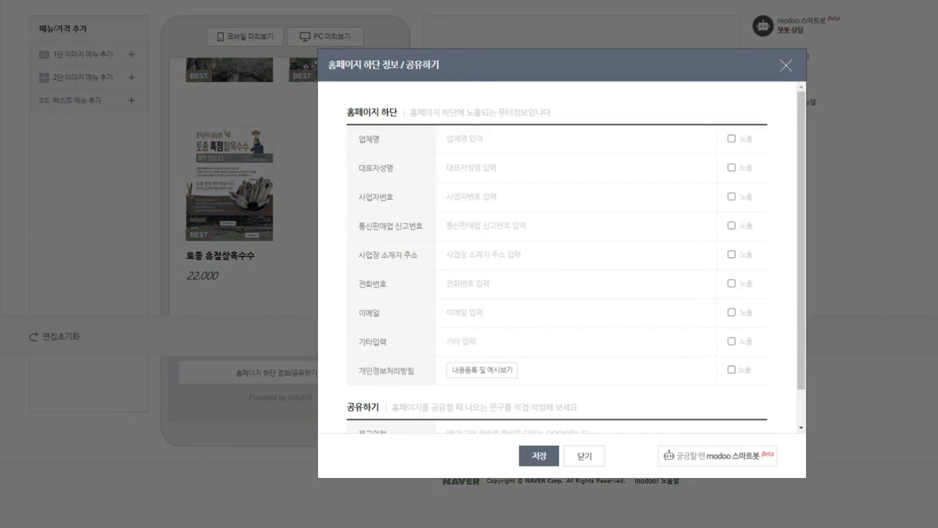
text(구만리토종씨앗)
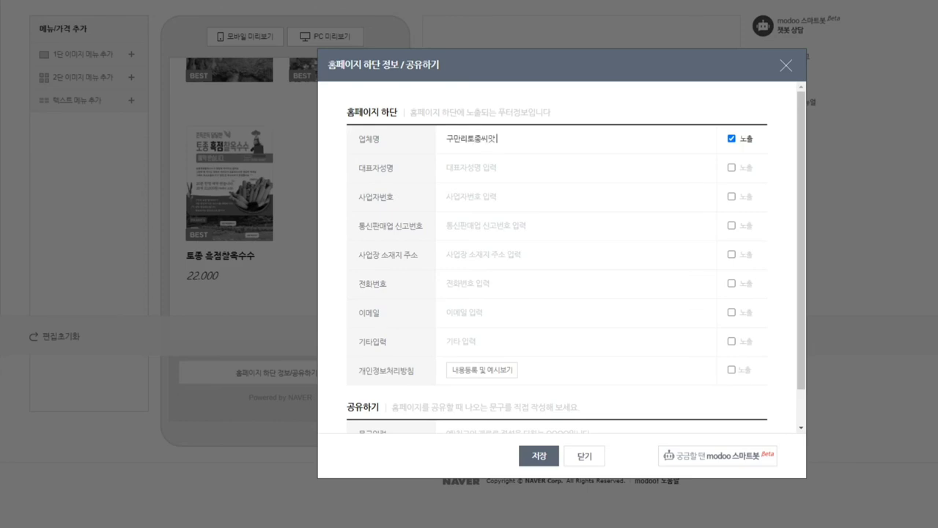
text( ㄴ농장)
key(Tab)
click(476, 226)
click(476, 255)
click(539, 455)
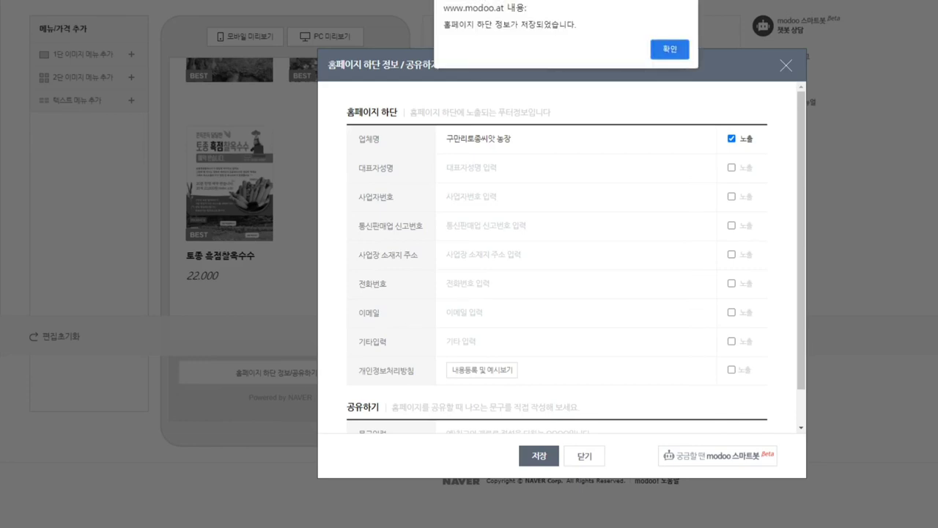
click(668, 47)
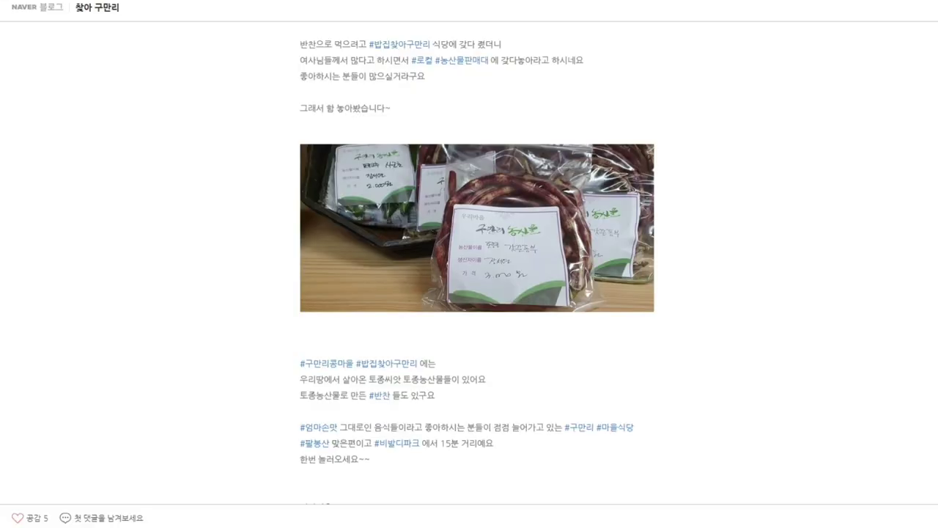
Step: Turn on Naver search exposure in the homepage essential info and search settings
scroll(469, 264, down, 6)
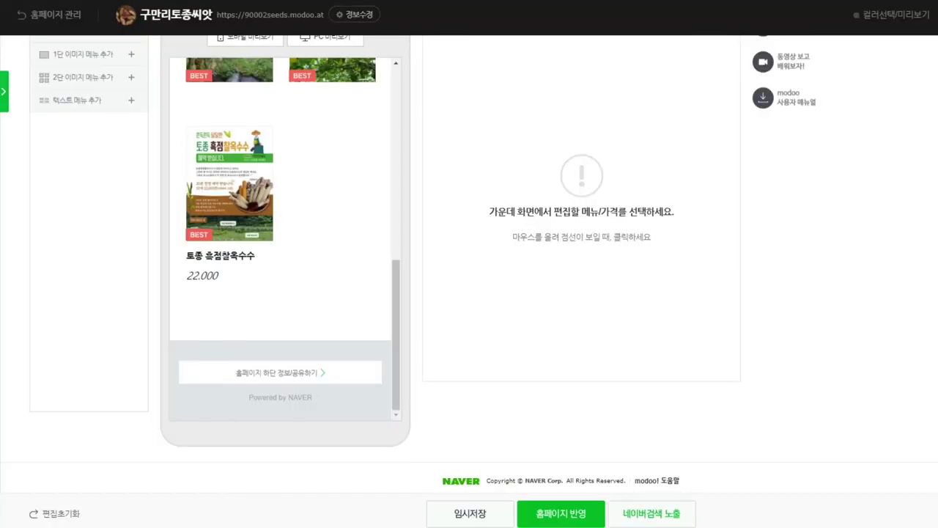
scroll(286, 257, up, 6)
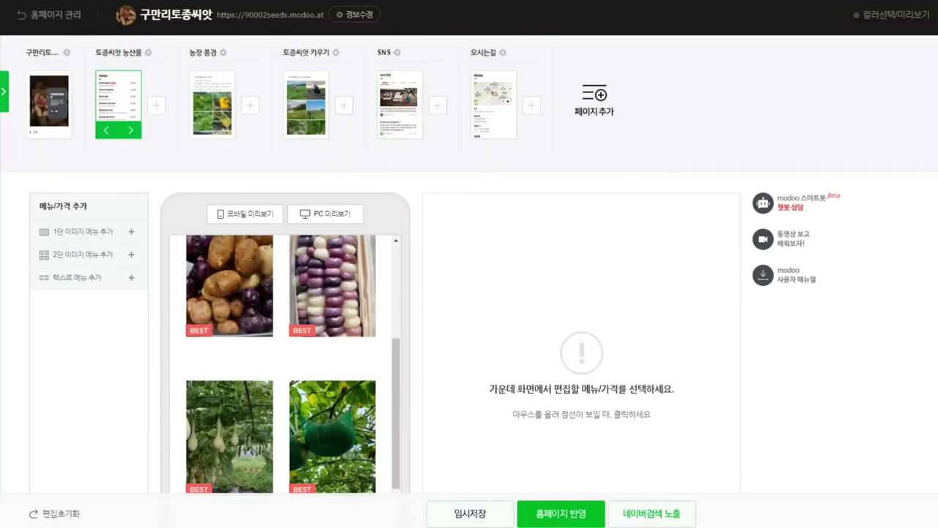
click(355, 15)
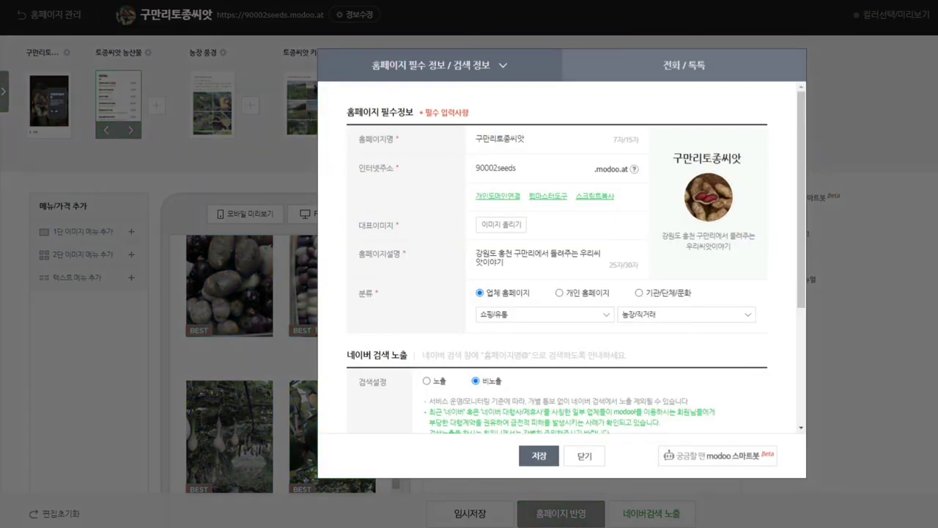
click(684, 65)
click(440, 64)
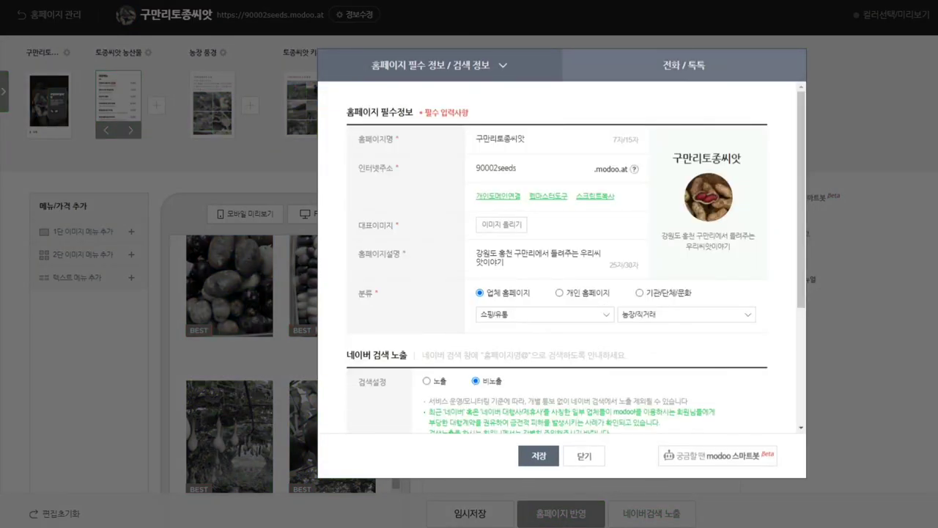
scroll(561, 256, down, 3)
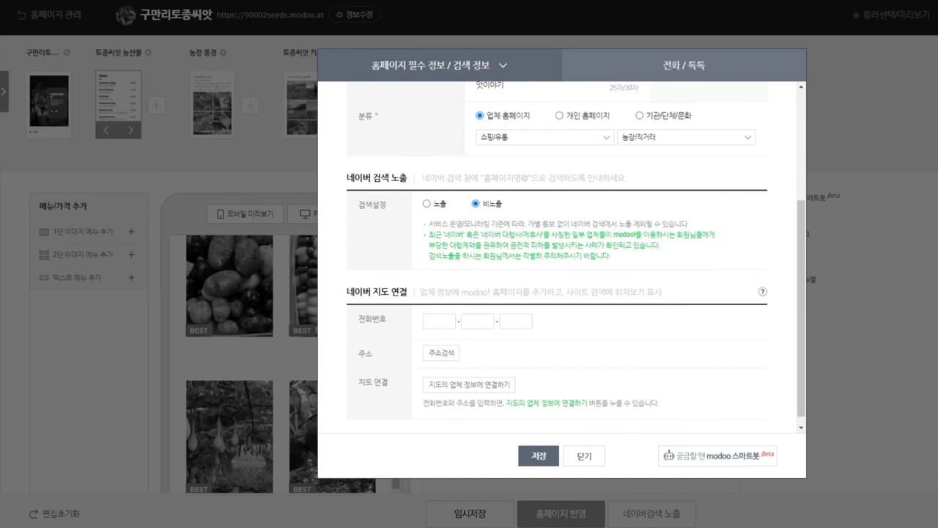
click(426, 203)
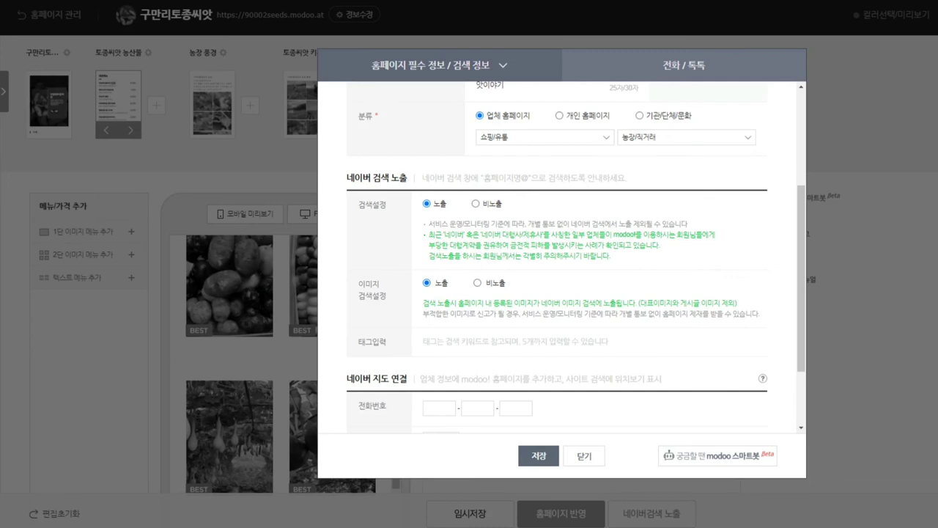
Step: Add search tags 토종씨앗, 토종농산물, 토종감자, 토종고구마 and 토종호박 as hashtags
key(ctrl+v)
text(토종씨앗)
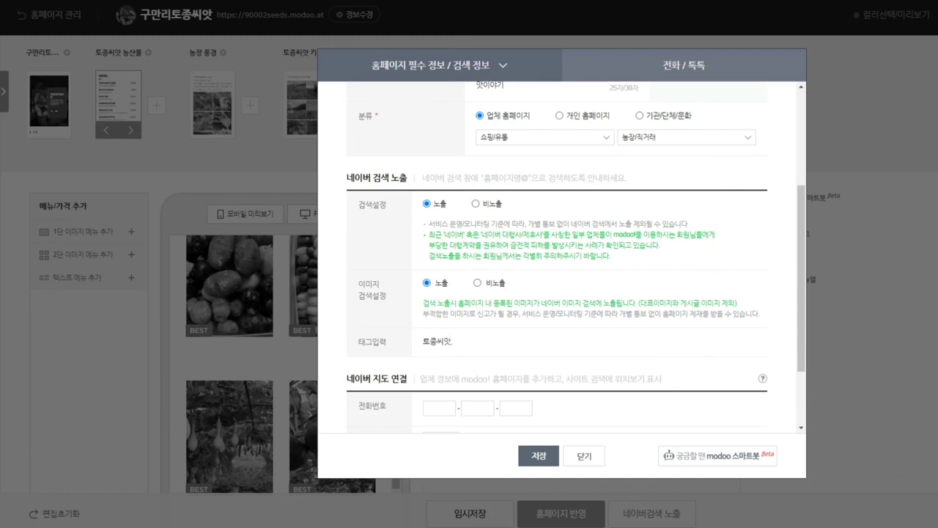
text(,)
text(토종농ㅅ)
text(산물)
text(,토종감자)
text( , 토종고)
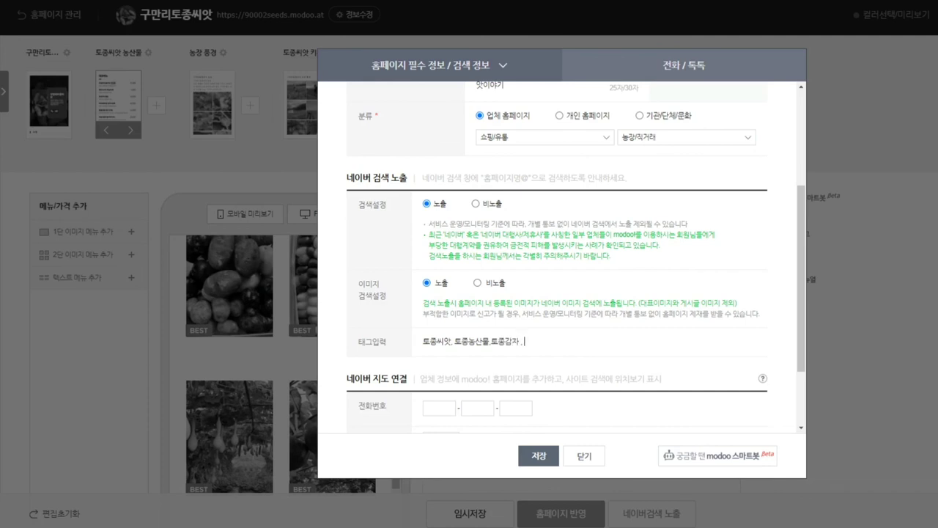
text(구마, 트)
text(종호박)
text(,)
key(Return)
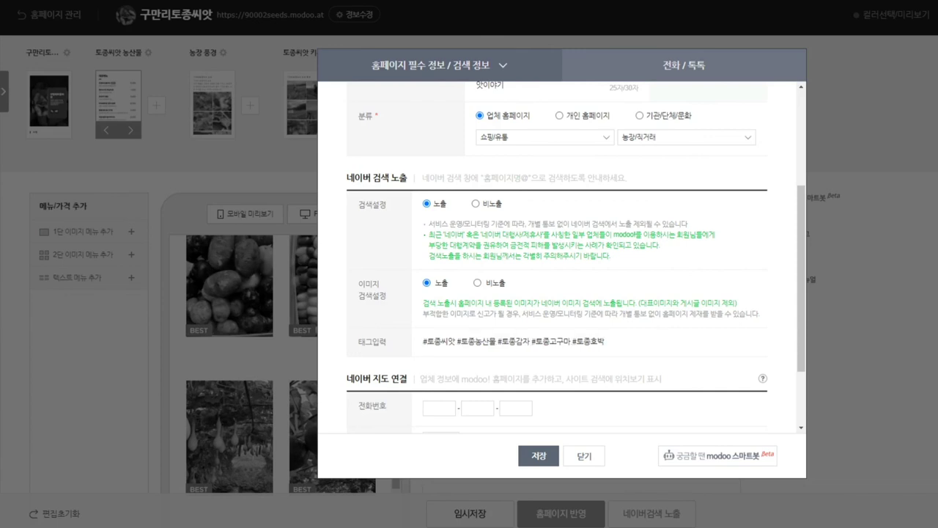
scroll(562, 256, down, 3)
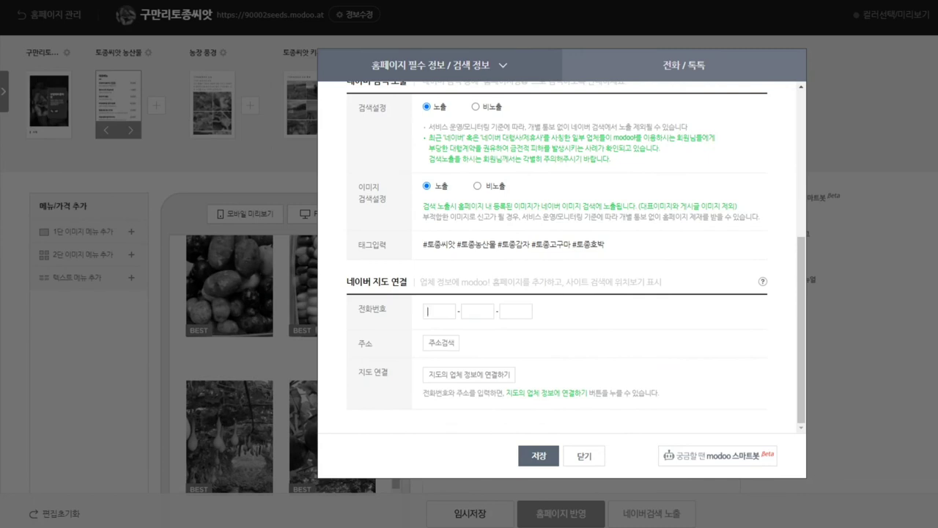
Step: Keep the unsaved edits, save the search settings, and dismiss the confirmation and warning notices
scroll(469, 263, down, 1)
scroll(242, 286, down, 2)
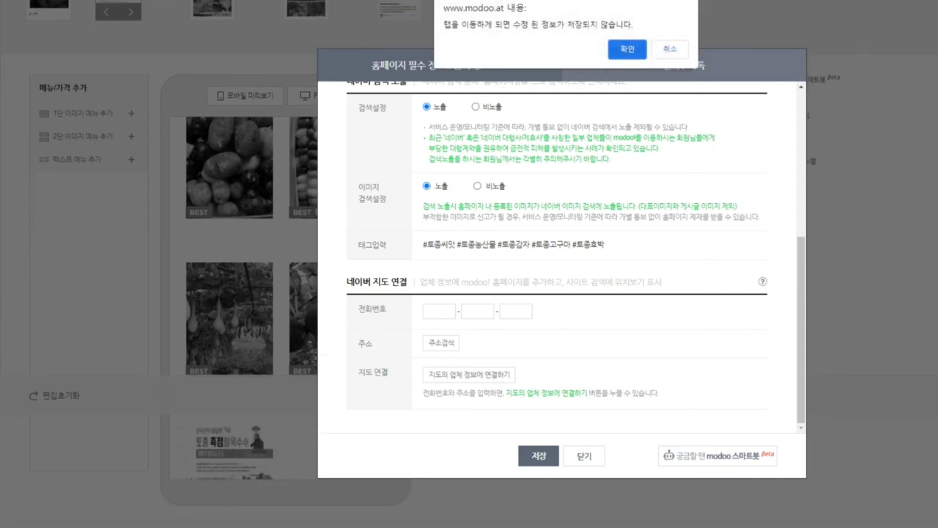
click(670, 49)
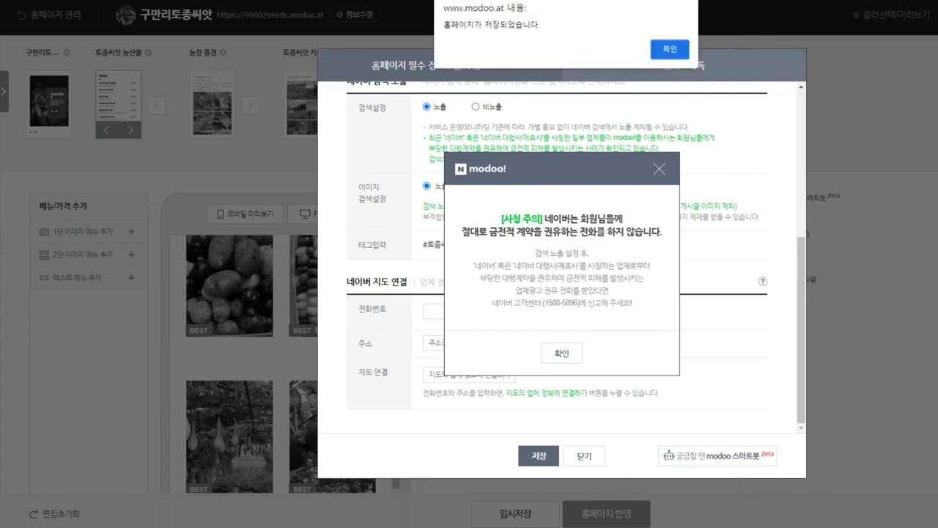
key(Return)
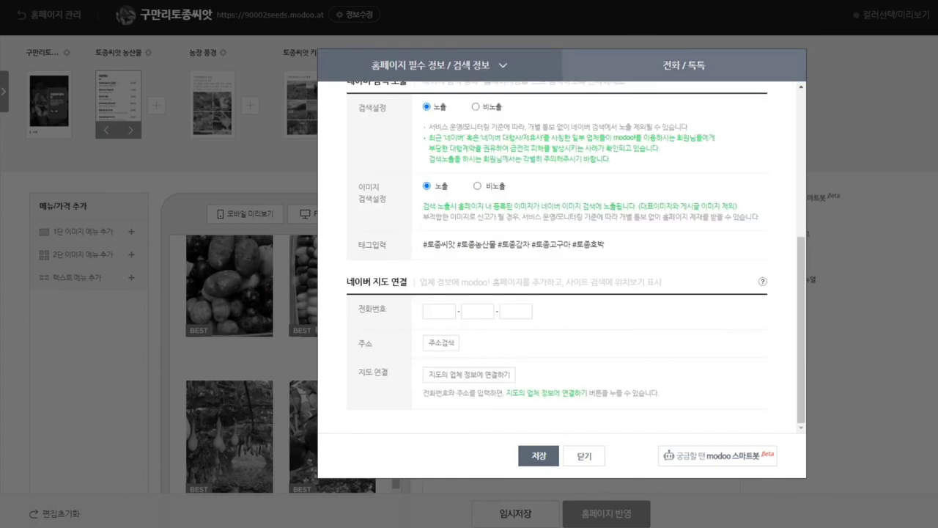
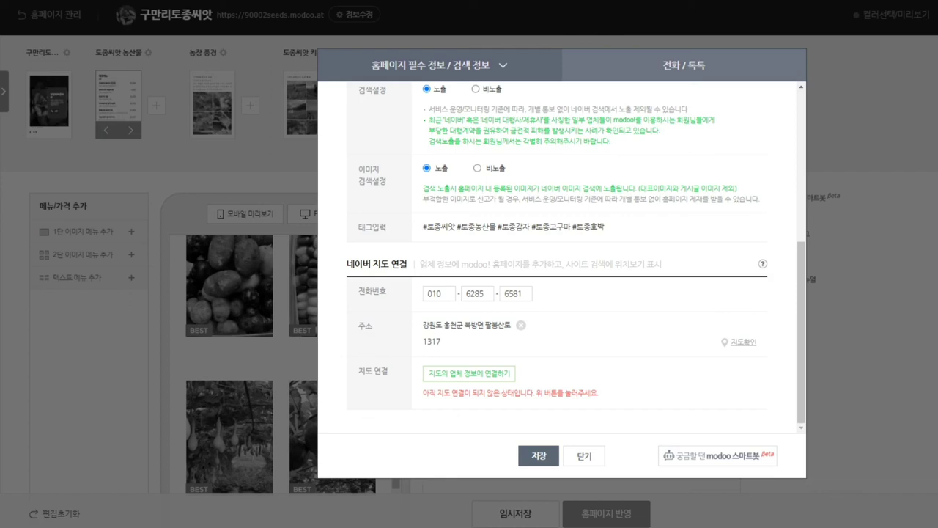
Step: Enter the farm's phone number and address, then save and close the settings window
scroll(469, 293, down, 2)
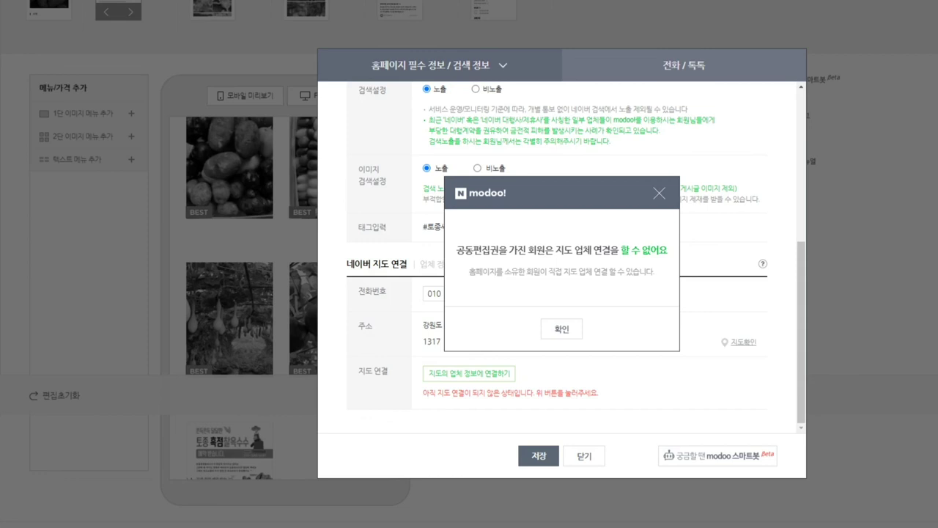
key(Return)
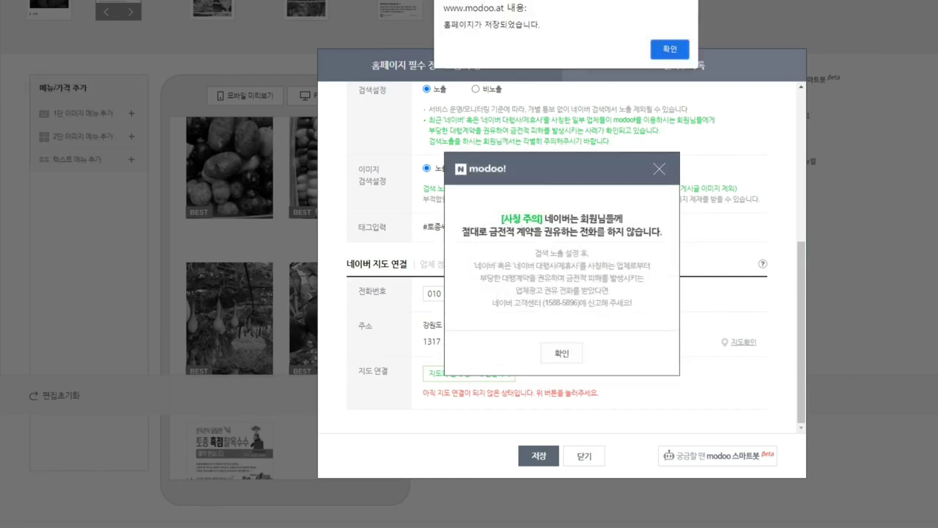
key(Return)
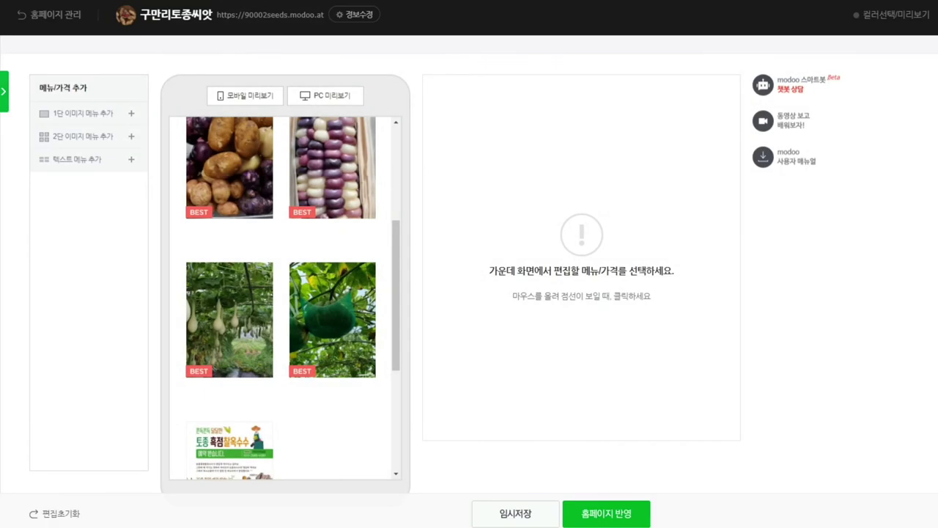
Step: Scroll the homepage management list to bring the 구만리토종씨앗 site card into view
scroll(469, 264, down, 1)
scroll(469, 264, up, 3)
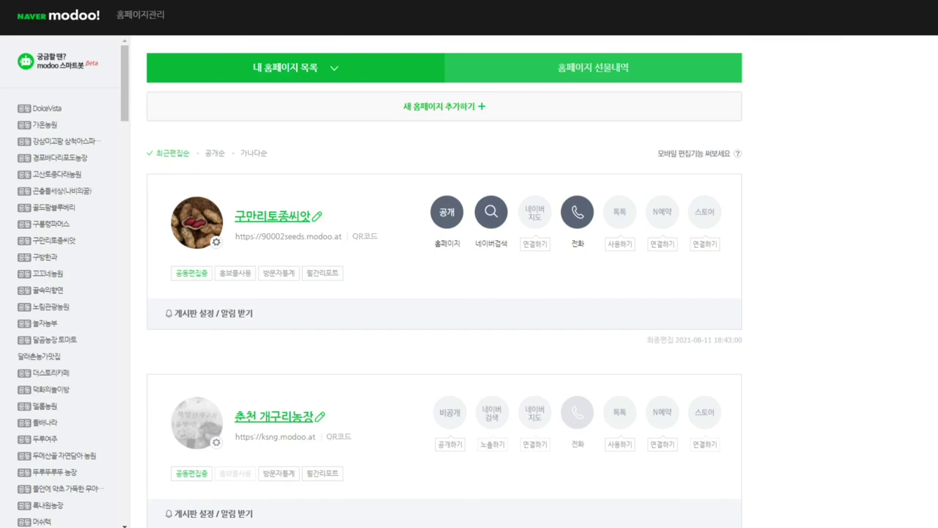
Step: View the site's QR code, then preview the blog widget and the 500px and 362px business cards
click(365, 236)
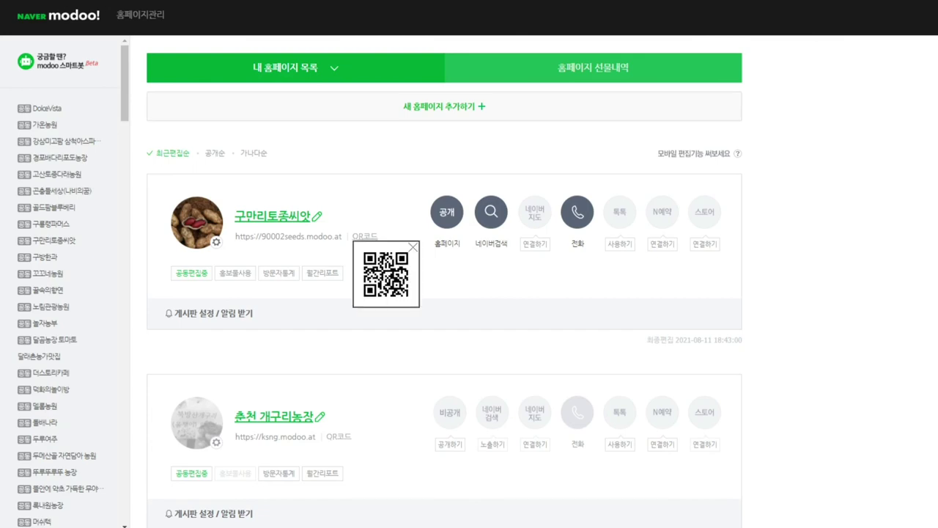
key(Escape)
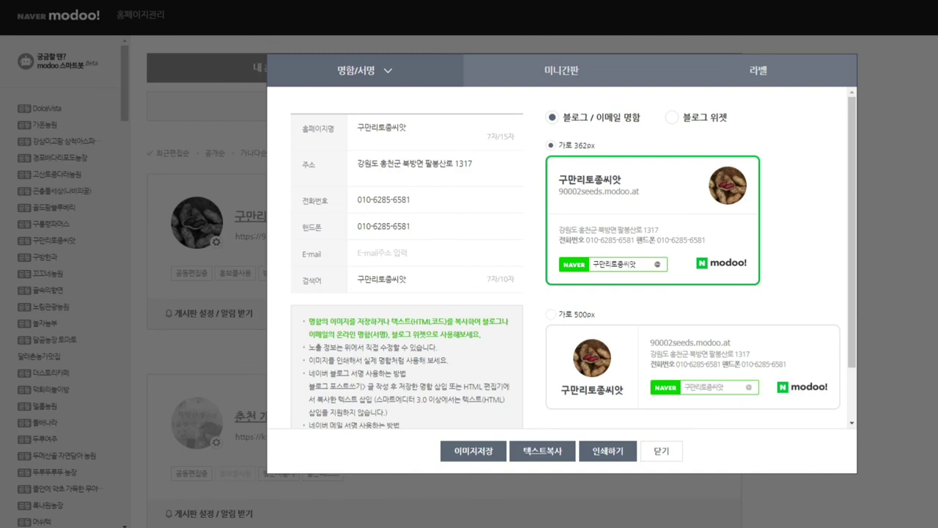
click(671, 117)
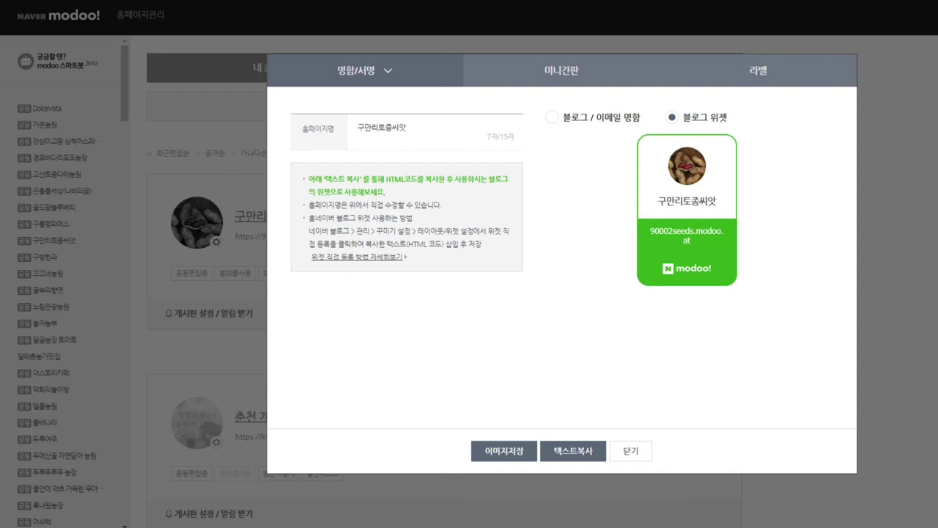
click(552, 117)
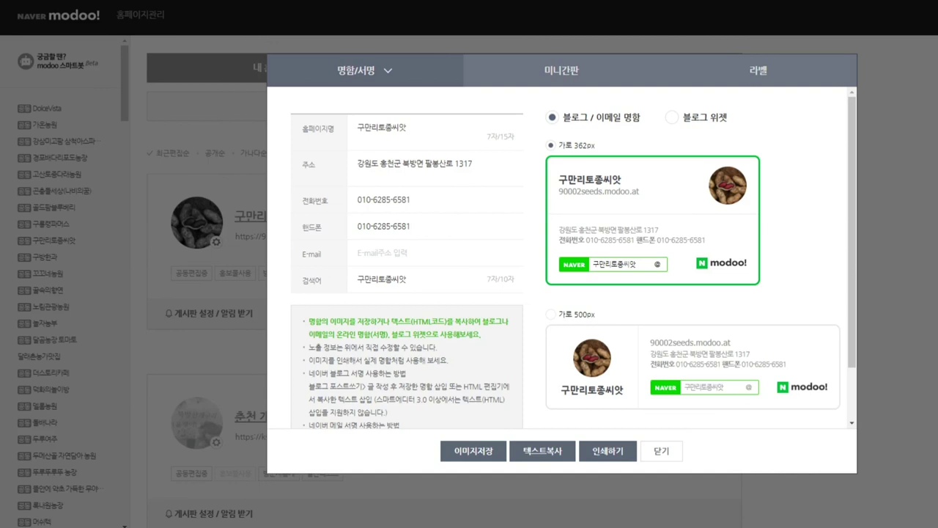
click(551, 314)
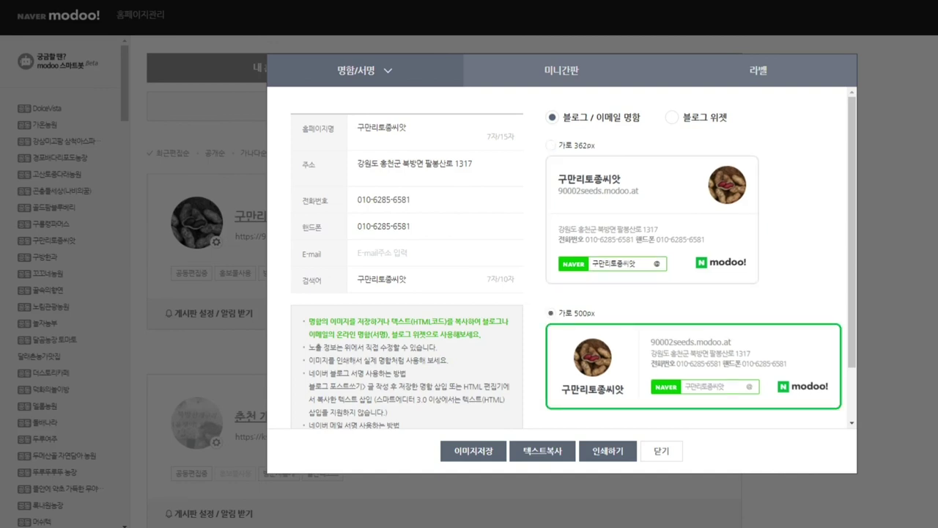
click(550, 145)
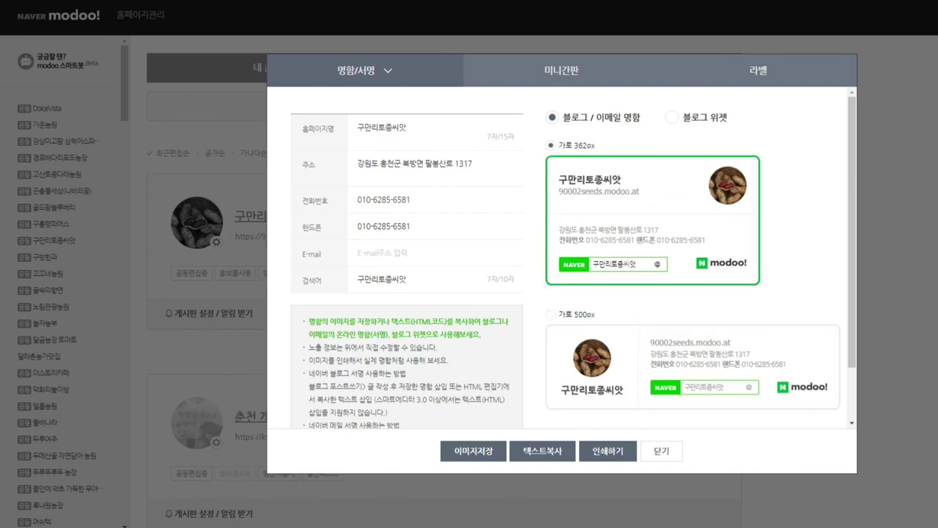
Step: Remove the contact e-mail from the 362px business card
click(420, 253)
key(ctrl+v)
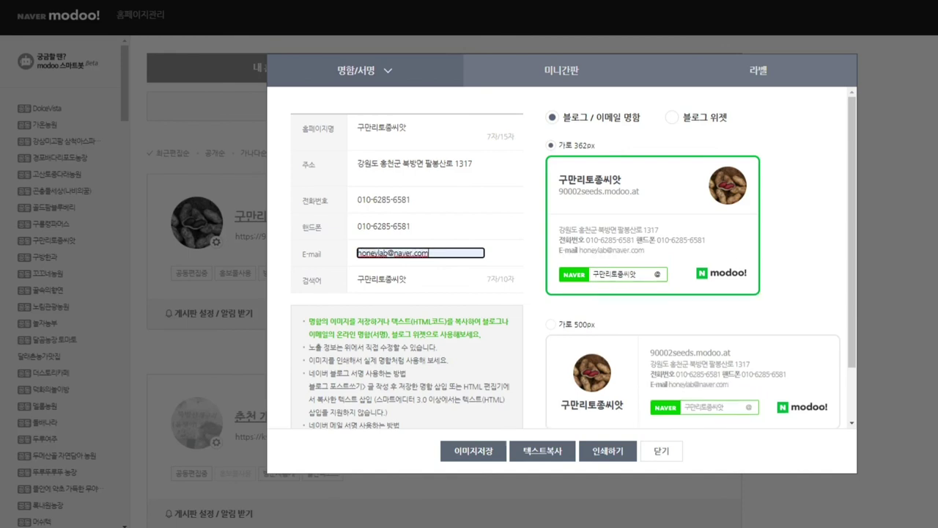
key(ctrl+a)
key(BackSpace)
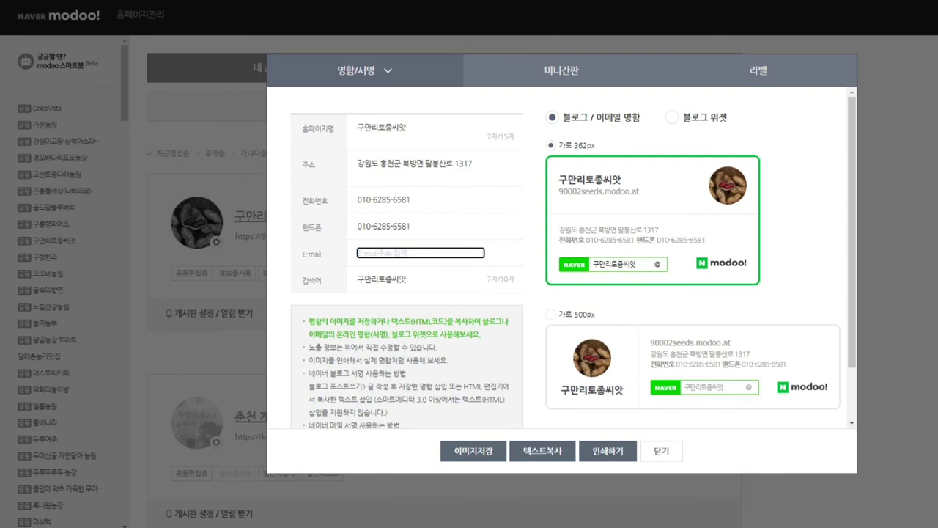
Step: Try a pasted intro text on the mini-signboard, then show the label design
click(562, 70)
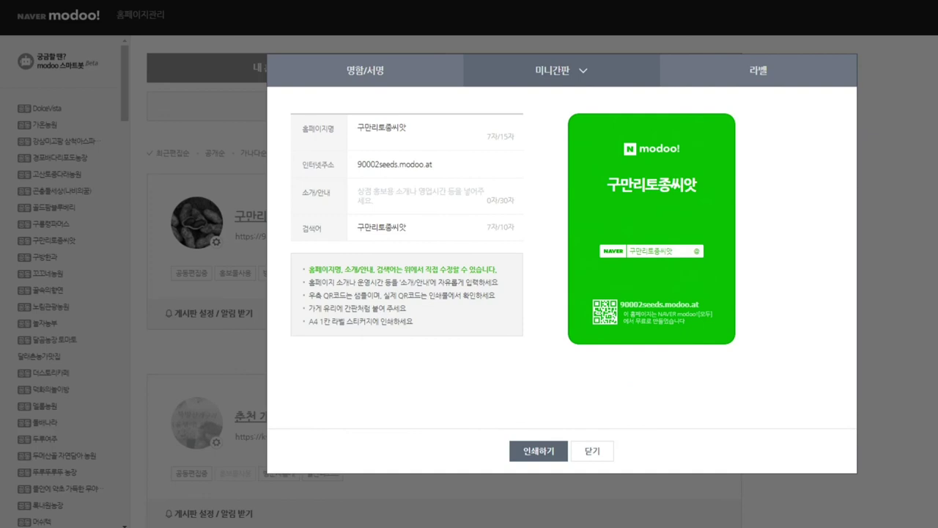
click(420, 195)
key(ctrl+v)
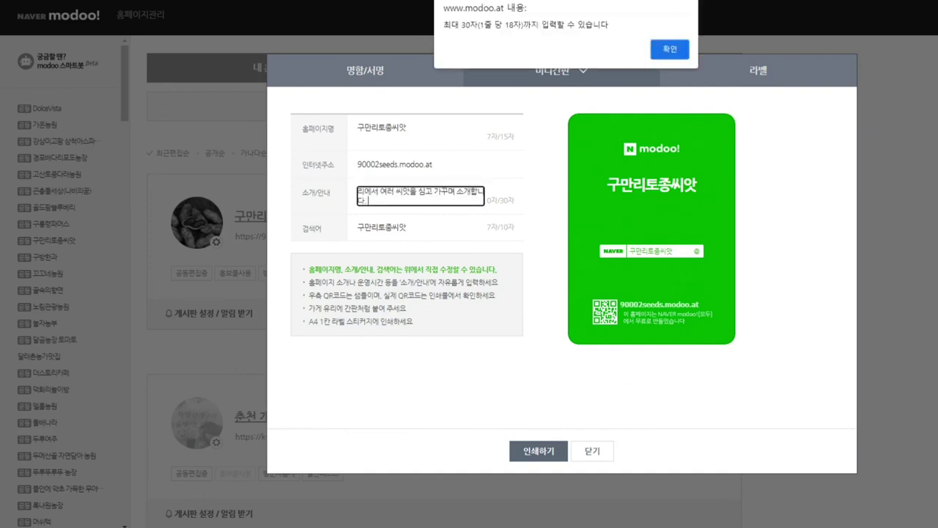
key(Return)
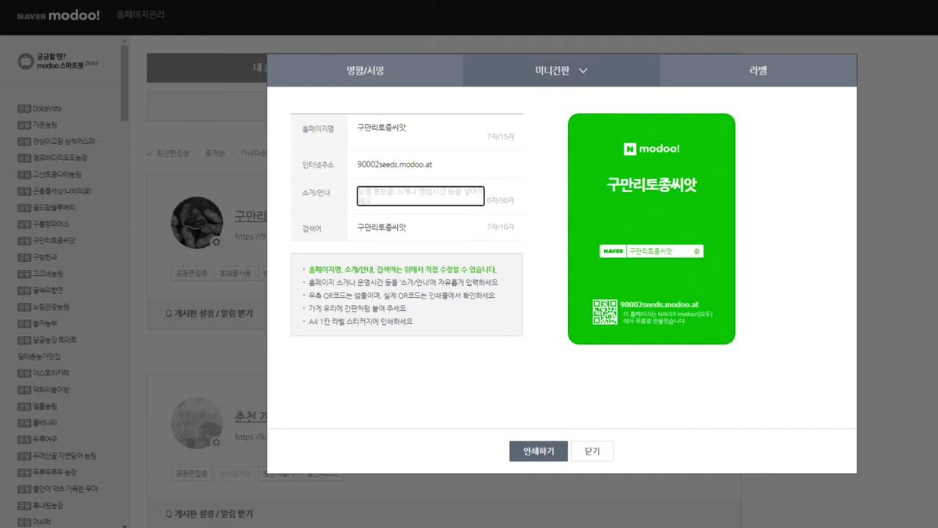
click(758, 71)
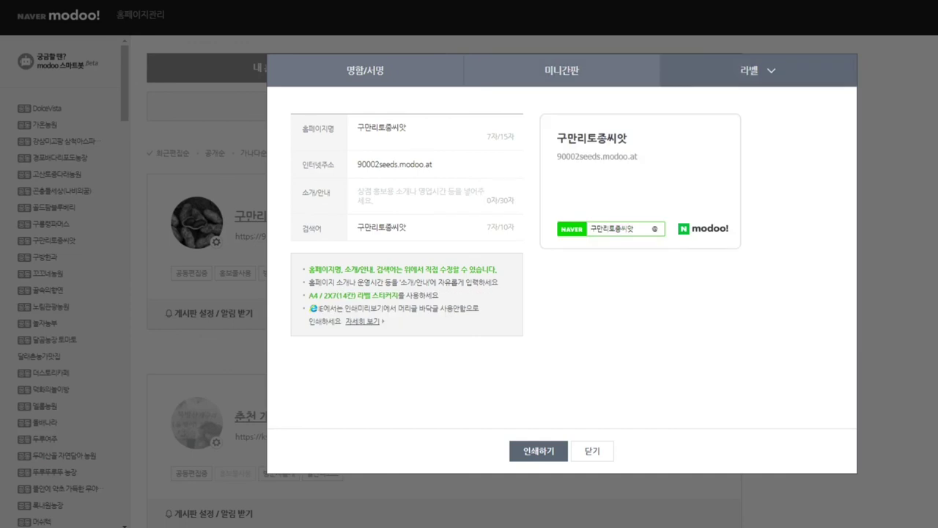